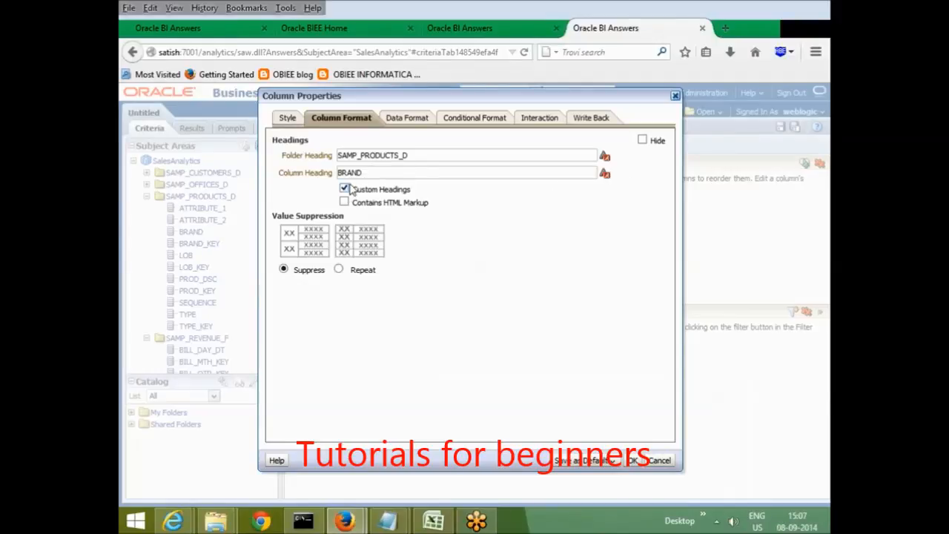
Examine the formatting options for the BRAND column heading and close them without changes.
left_click_drag(409, 156, 335, 156)
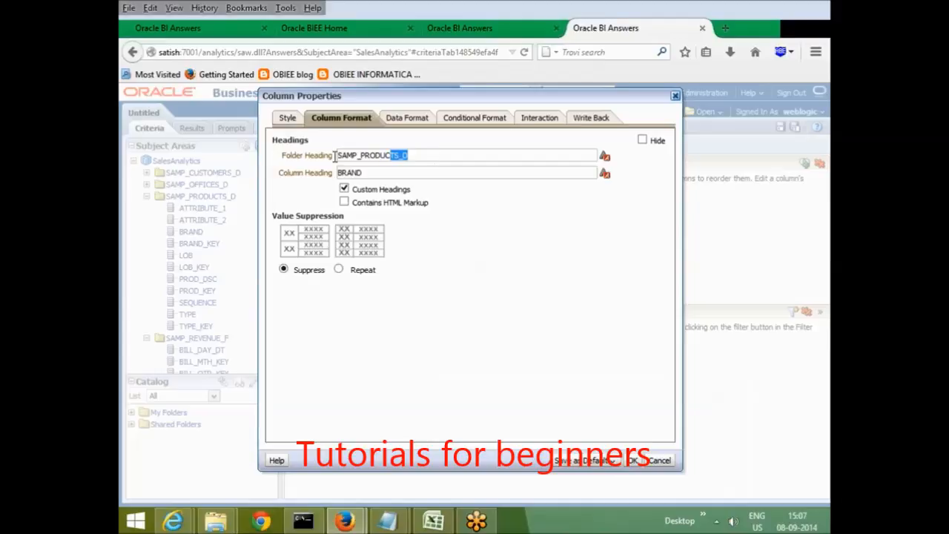
left_click(605, 175)
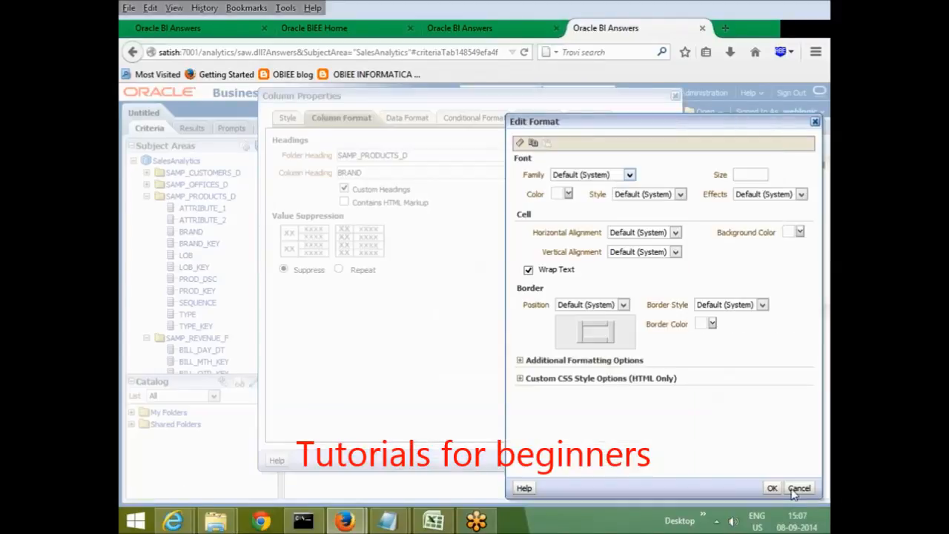
left_click(797, 487)
Enable HTML markup for the custom headings, set the column heading to <h1>BRAND</h1>, and display the analysis results.
left_click(345, 203)
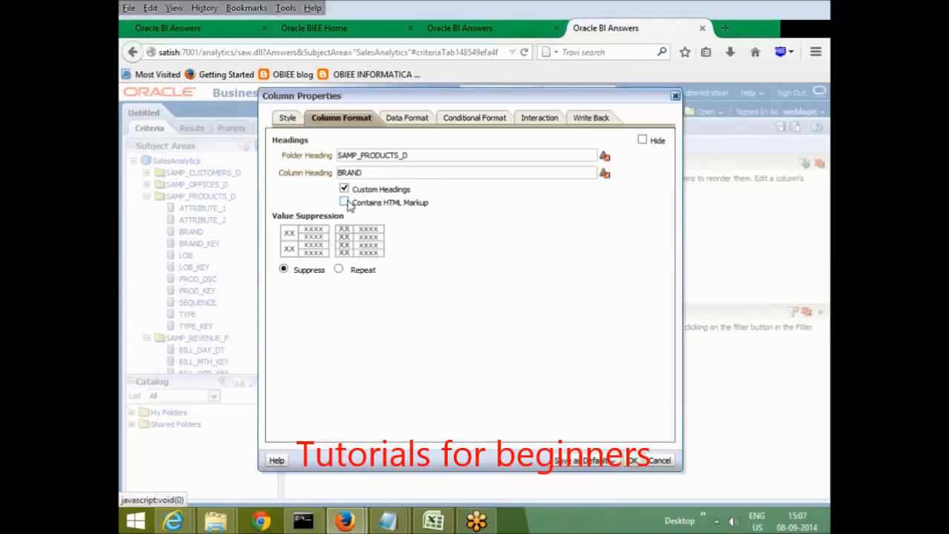
left_click(346, 190)
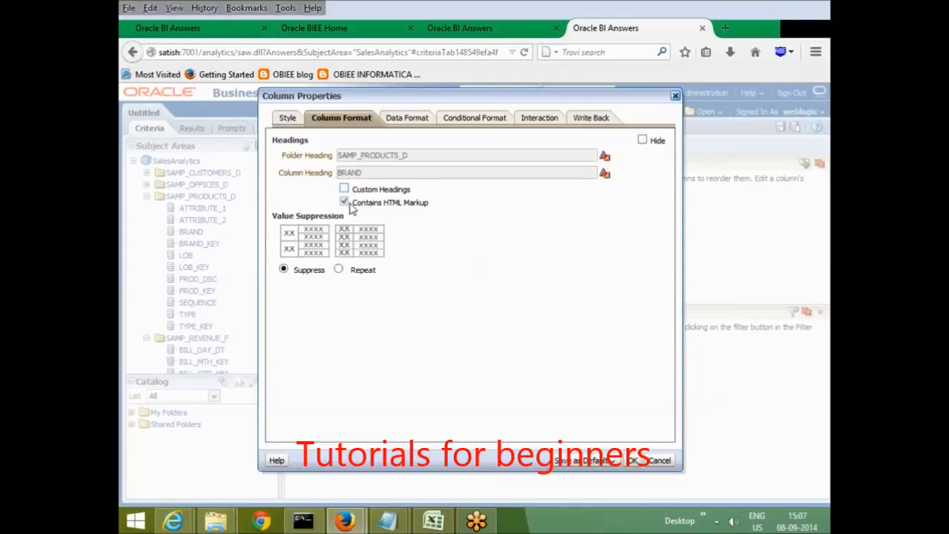
left_click(344, 191)
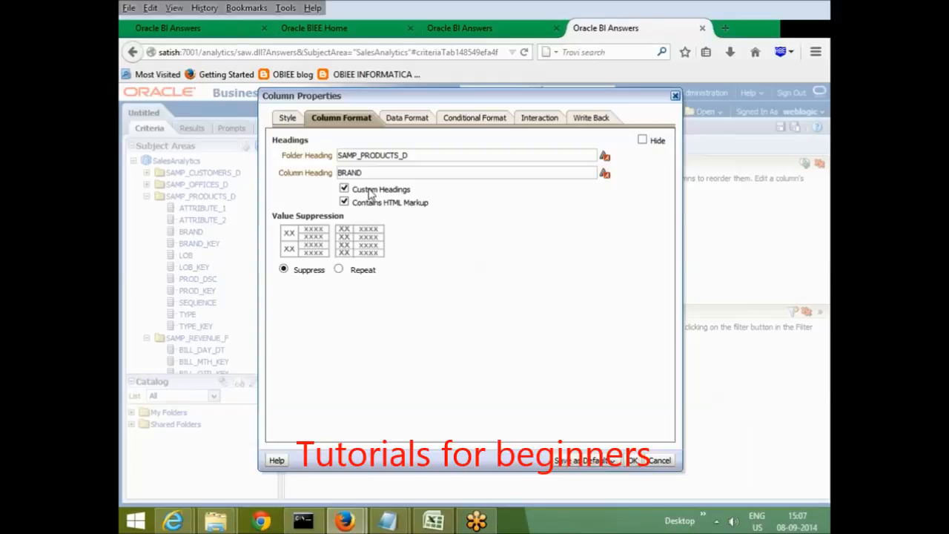
double_click(348, 172)
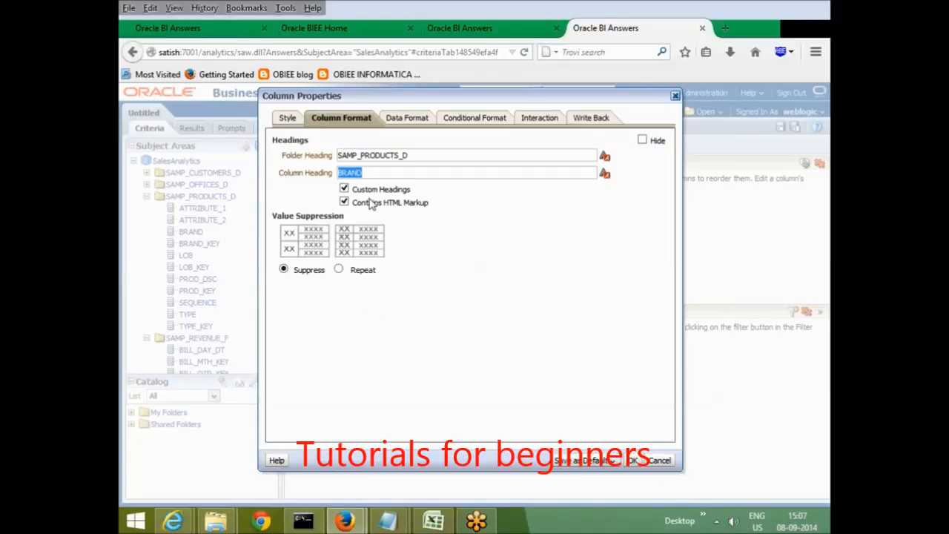
key("Left")
type("<h1>BRAND</h1")
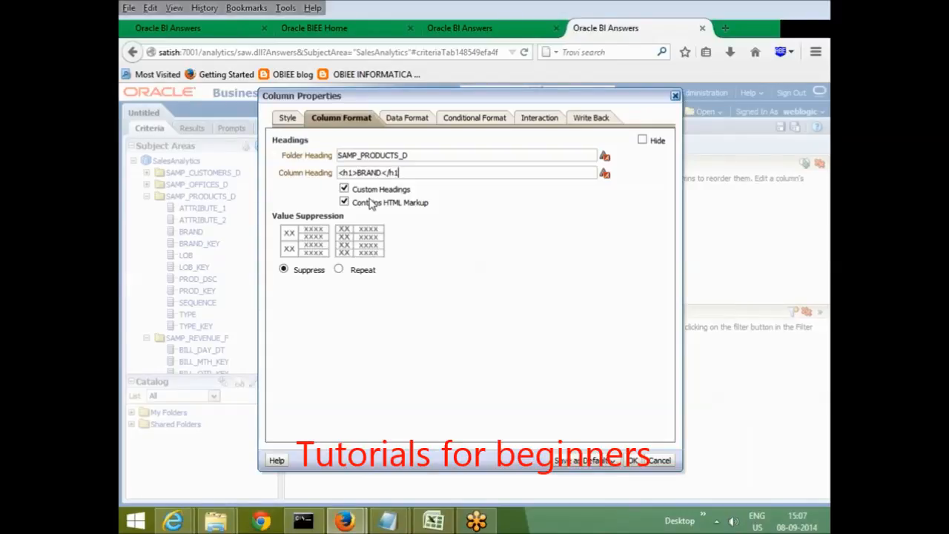
type(">")
left_click(634, 460)
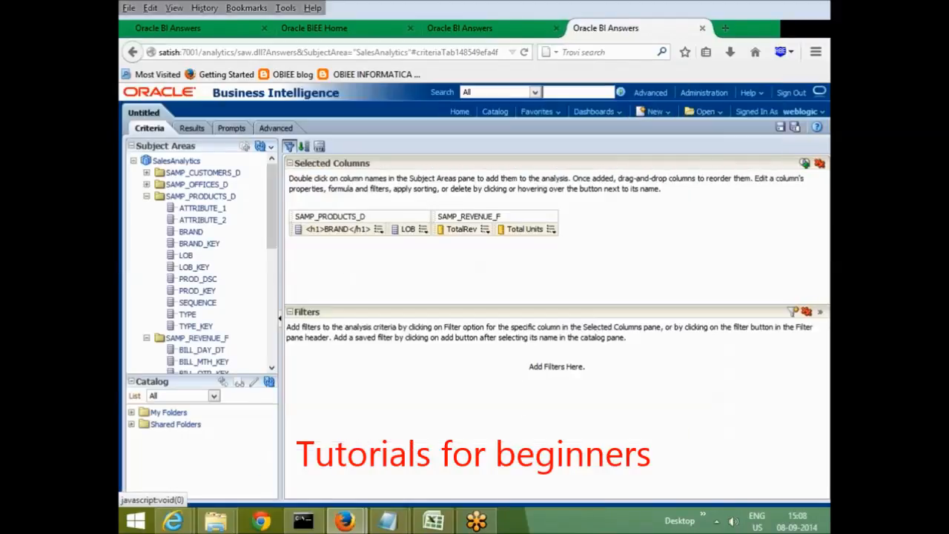
left_click(189, 129)
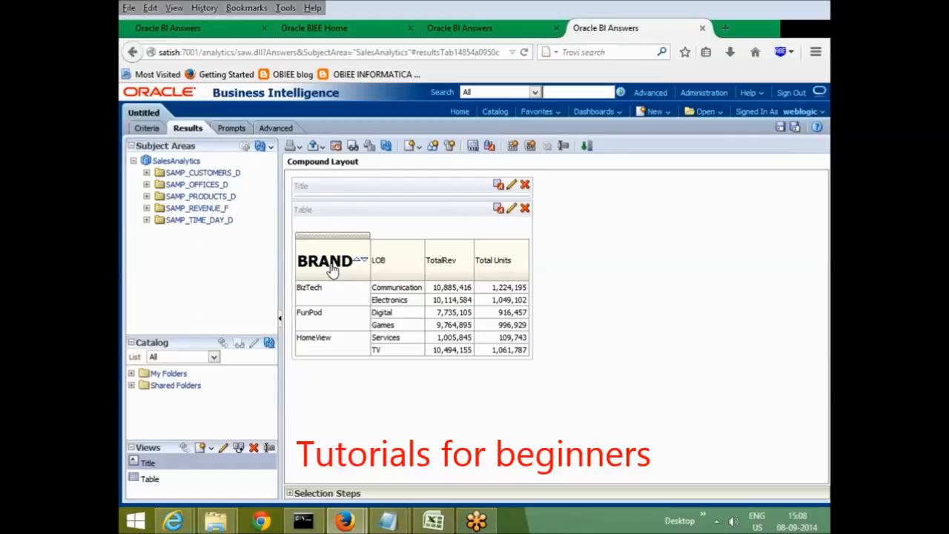
Review the BRAND column's heading format settings, leave them without changes, and check the value layout in the results table.
left_click(146, 127)
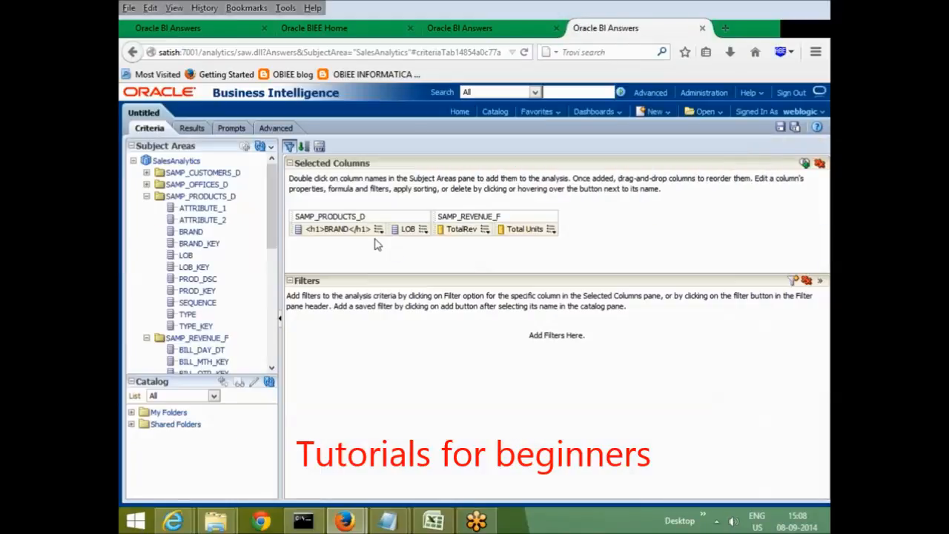
left_click(378, 229)
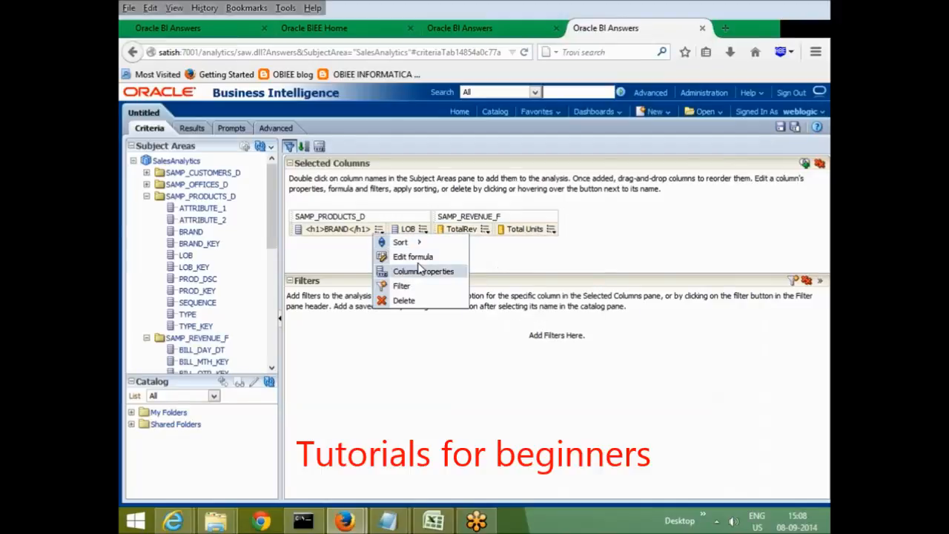
left_click(423, 272)
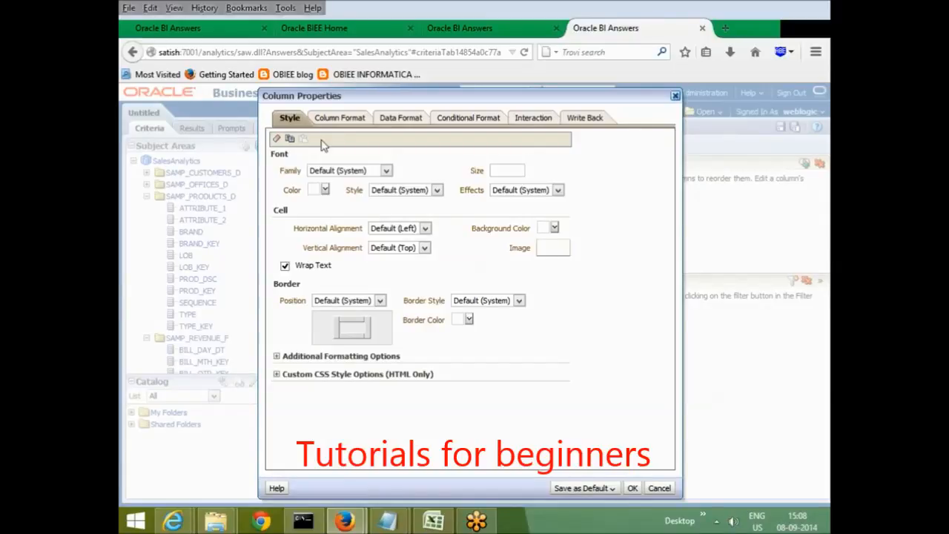
left_click(340, 119)
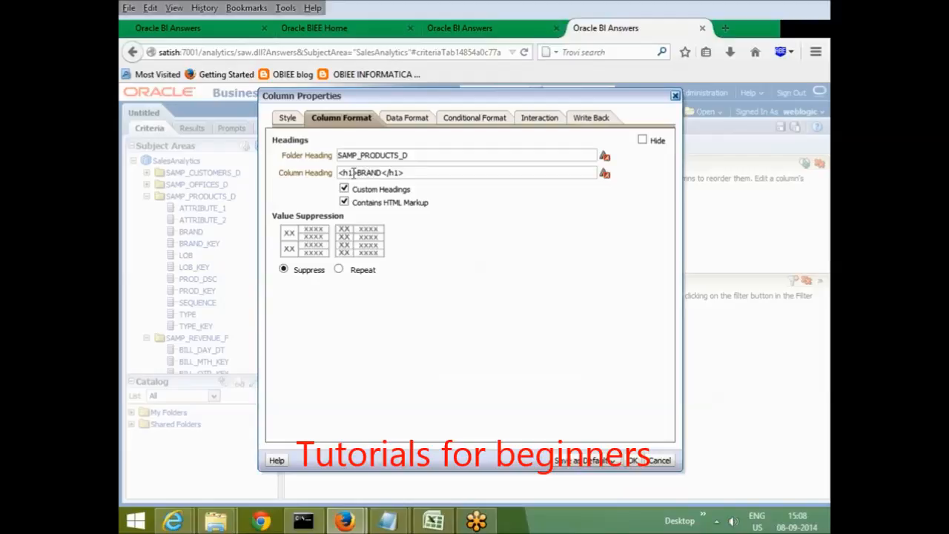
left_click_drag(353, 173, 436, 185)
left_click(443, 270)
left_click(664, 463)
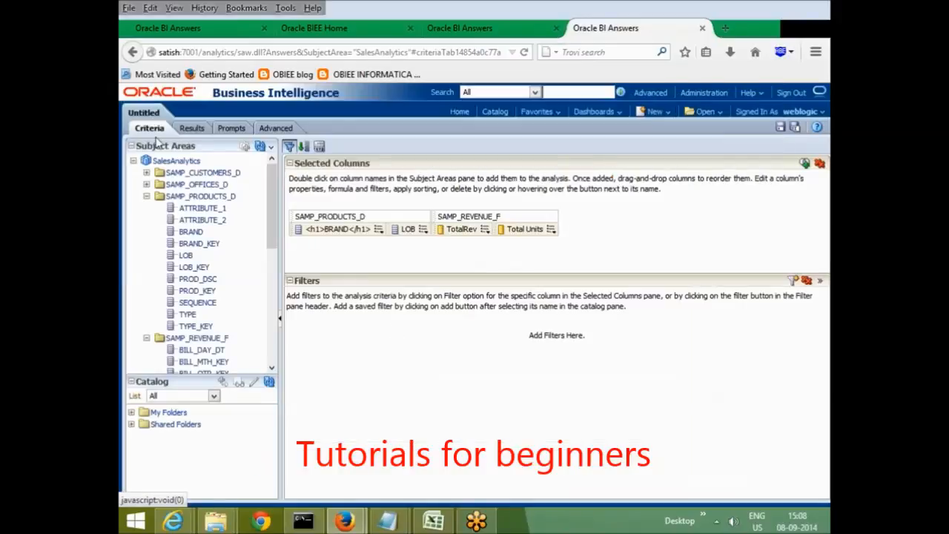
left_click(191, 128)
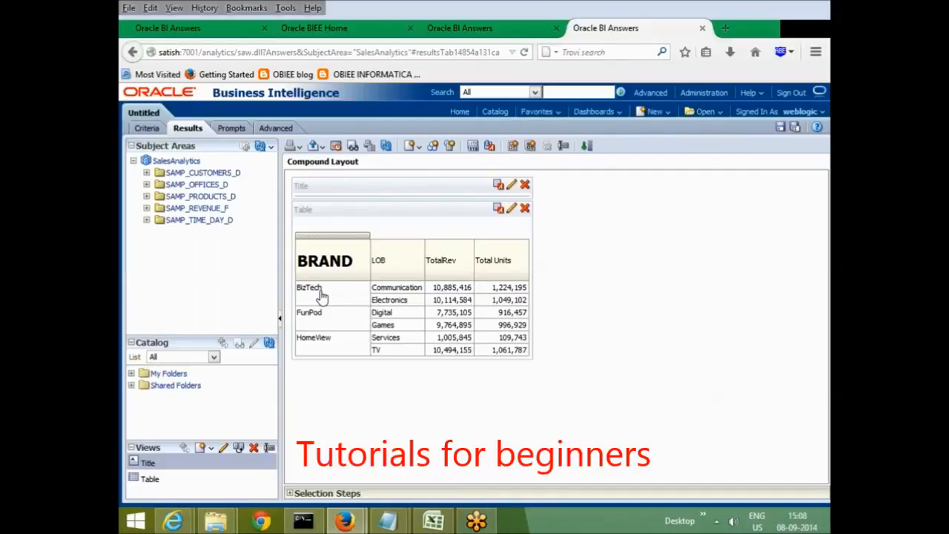
Try setting the BRAND column's value suppression to Repeat in its column properties.
left_click(146, 127)
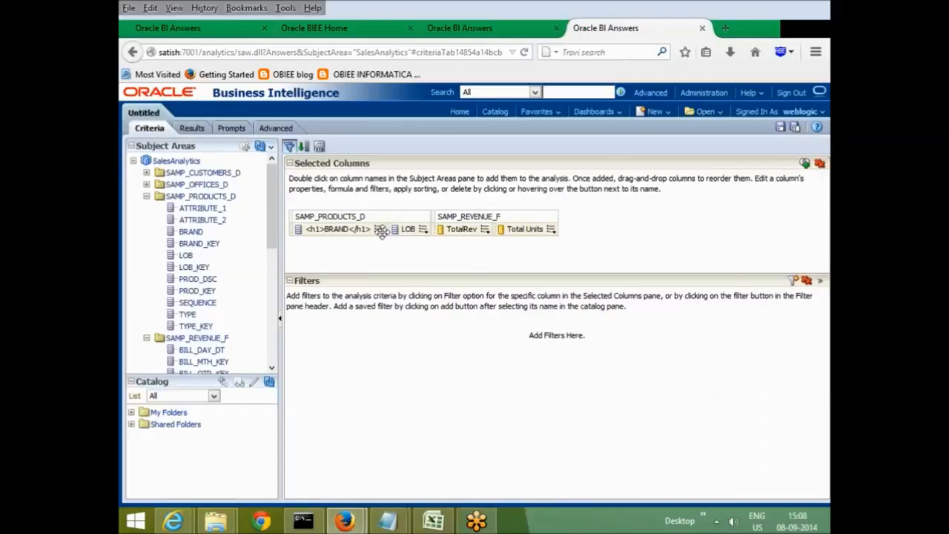
left_click(378, 231)
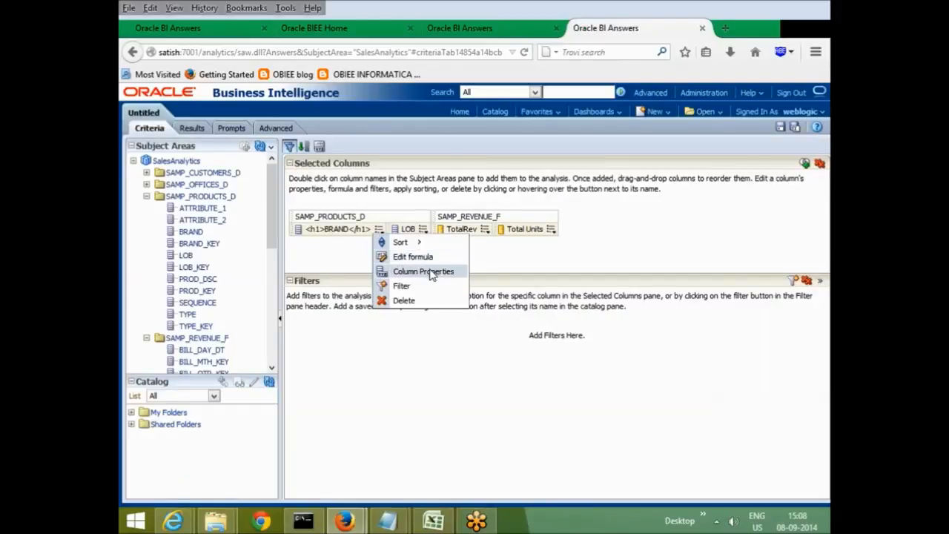
left_click(430, 273)
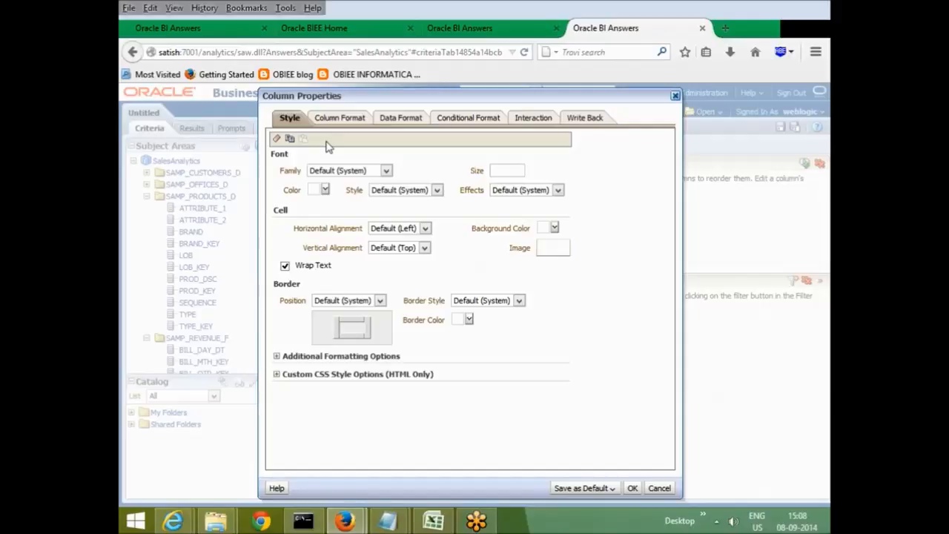
left_click(341, 118)
left_click(338, 270)
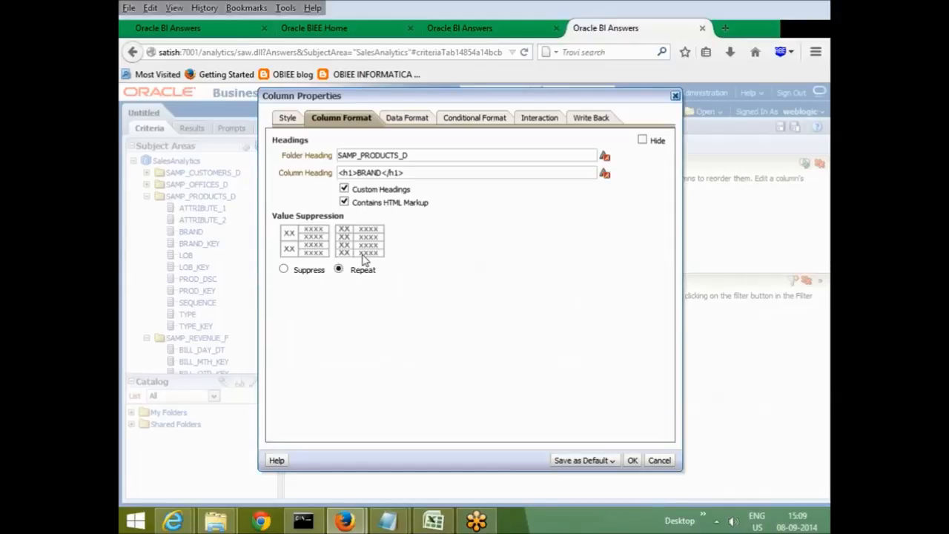
Try giving the BRAND column's cells a blue background colour.
left_click(287, 119)
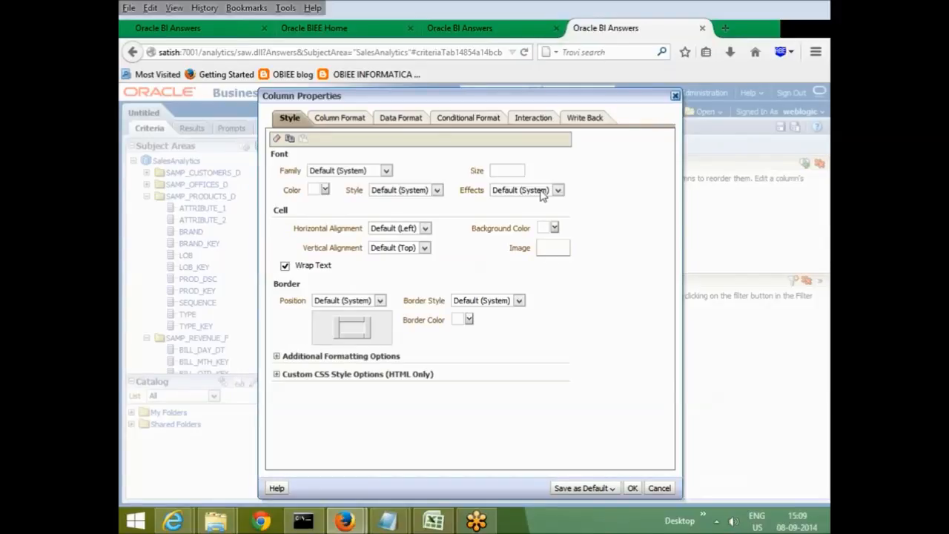
left_click(554, 229)
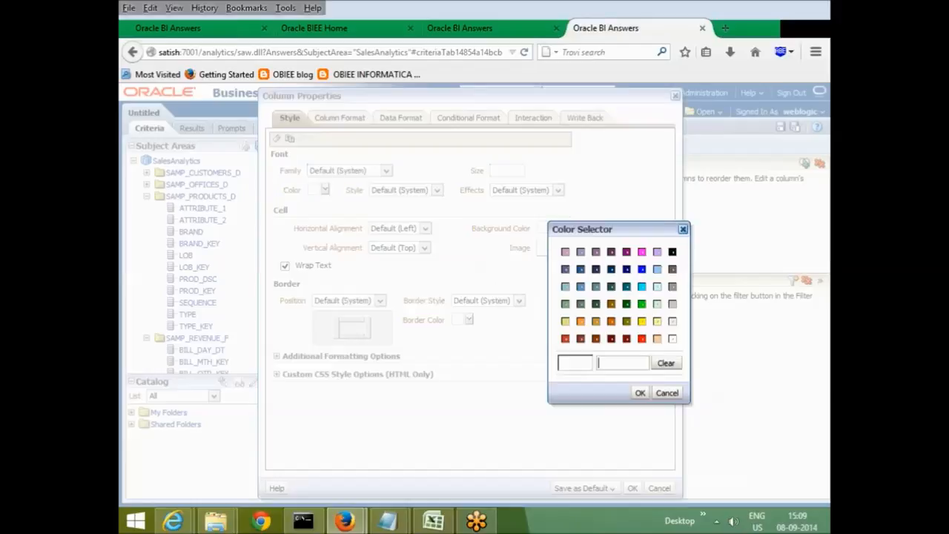
left_click(642, 271)
left_click(639, 392)
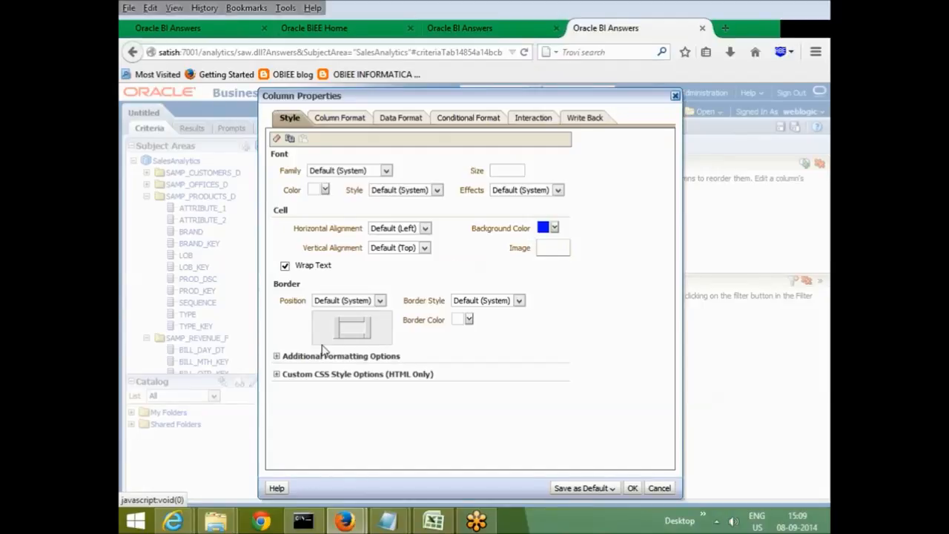
Try enabling a custom CSS style for the BRAND column and close the column properties without saving.
left_click(358, 374)
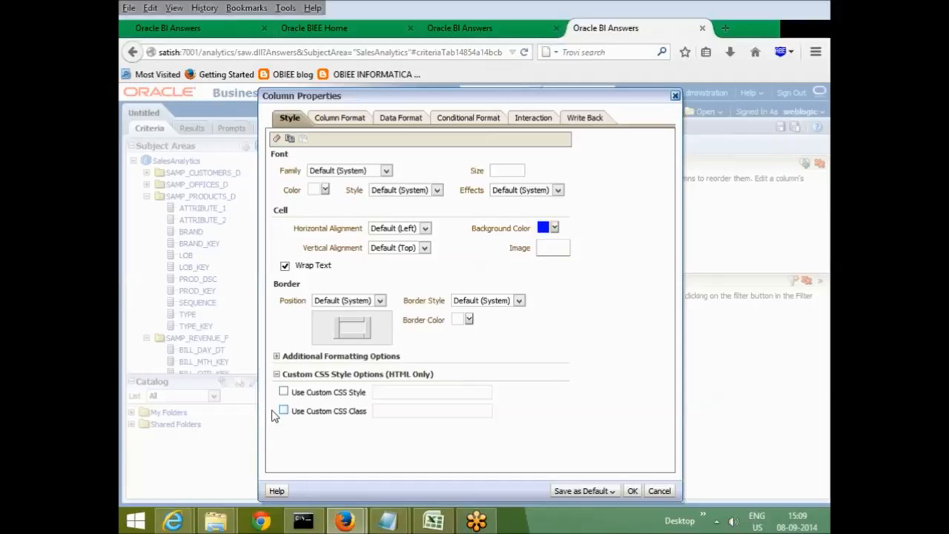
left_click(284, 393)
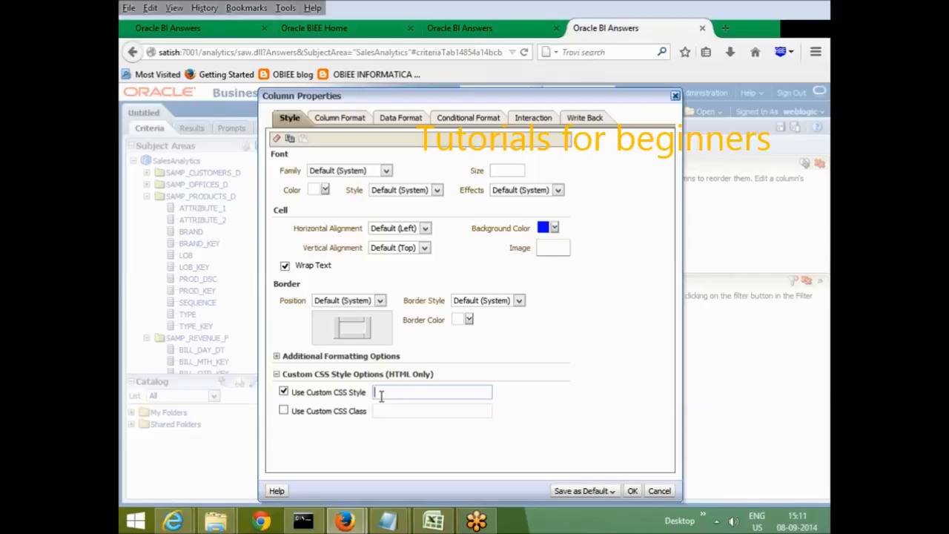
left_click(675, 97)
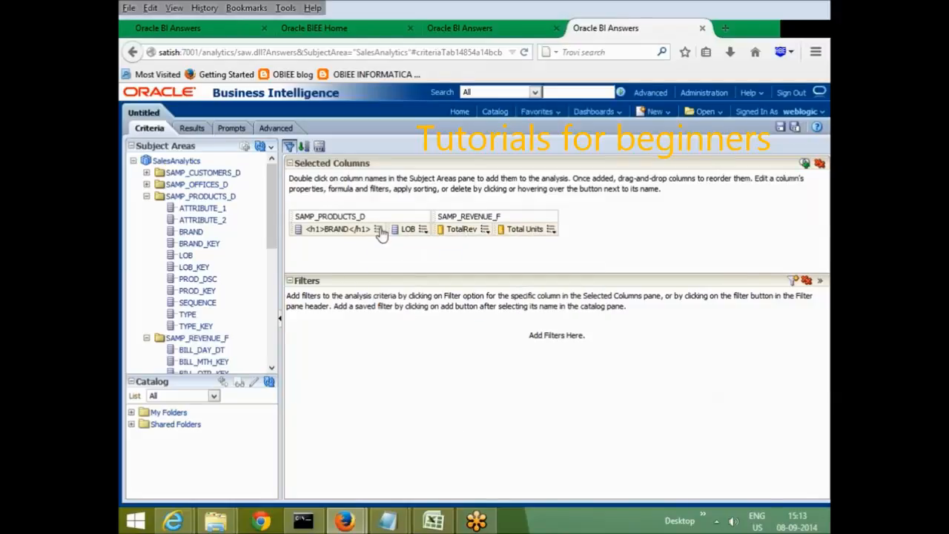
Override the BRAND column's default data format with text treated as plain text and apply the column properties.
mouse_move(380, 233)
left_click(424, 271)
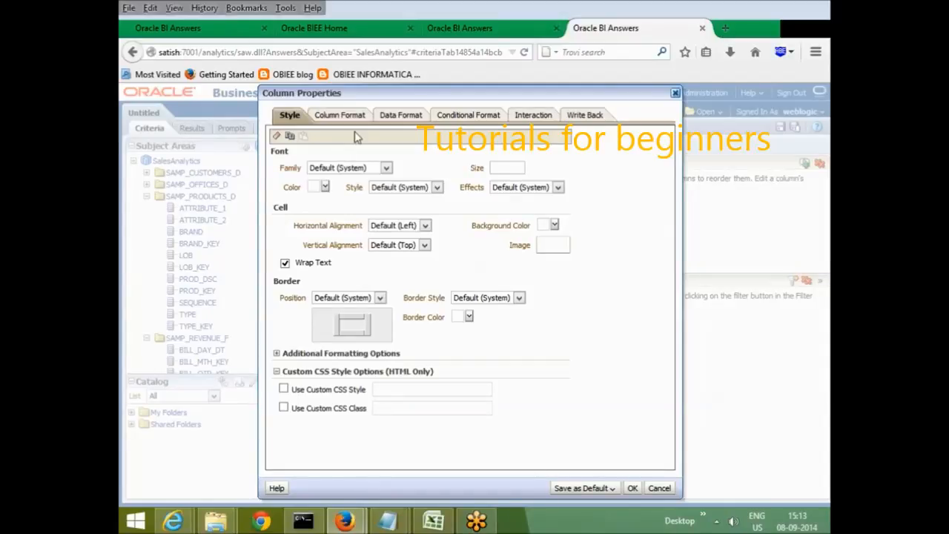
left_click(335, 114)
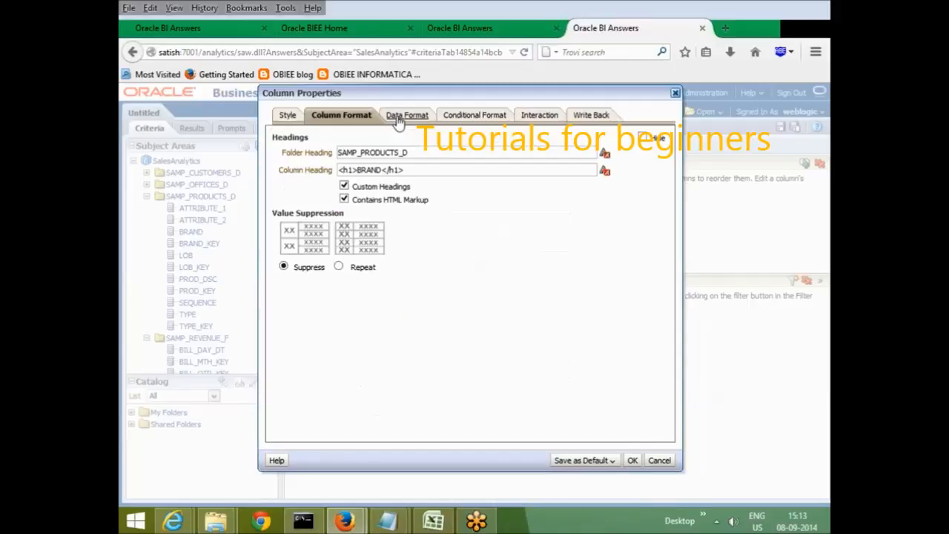
left_click(401, 116)
left_click(278, 138)
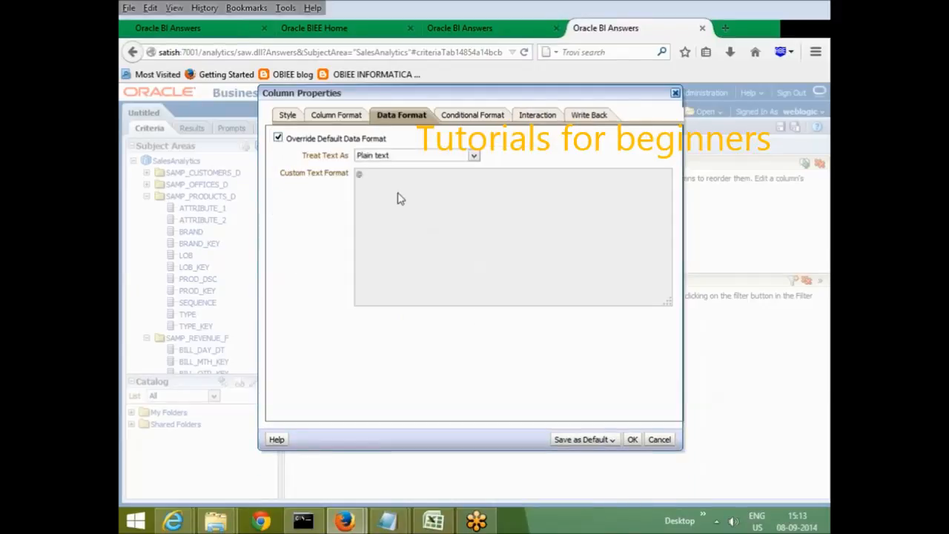
left_click(426, 157)
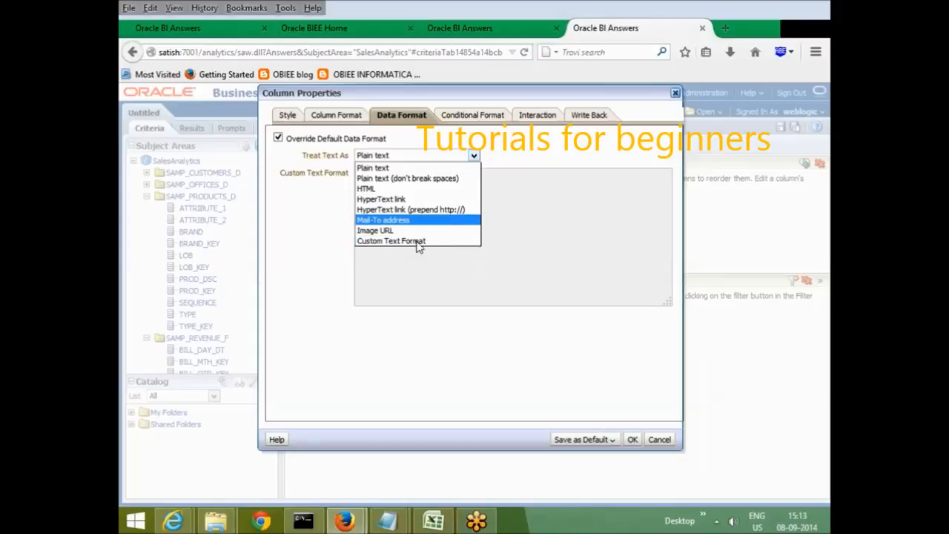
left_click(527, 229)
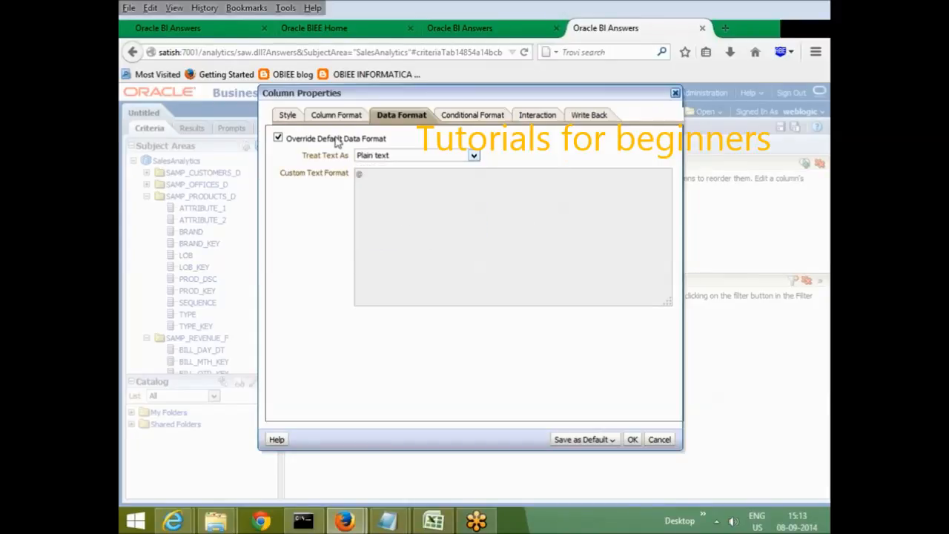
left_click(633, 438)
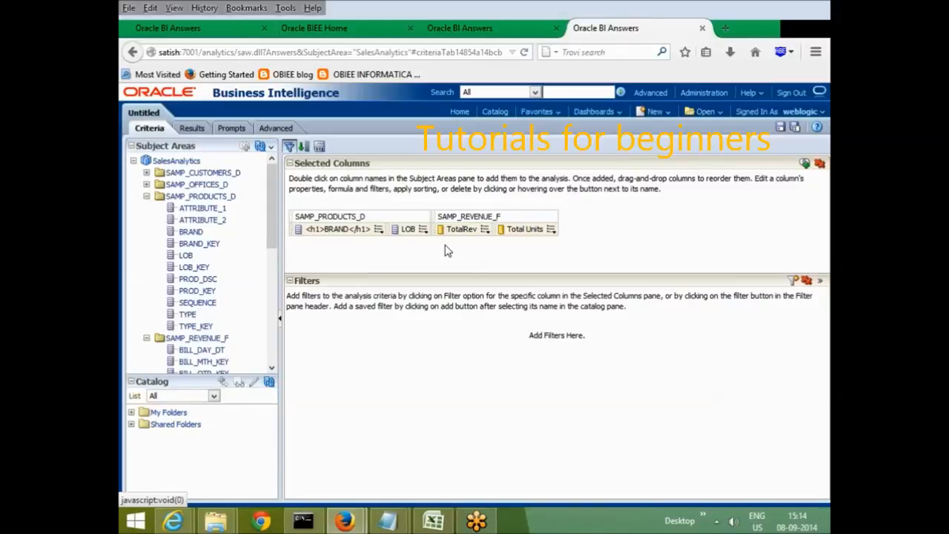
Add a second BRAND column from SAMP_PRODUCTS_D to the analysis and clear its column formula.
double_click(191, 232)
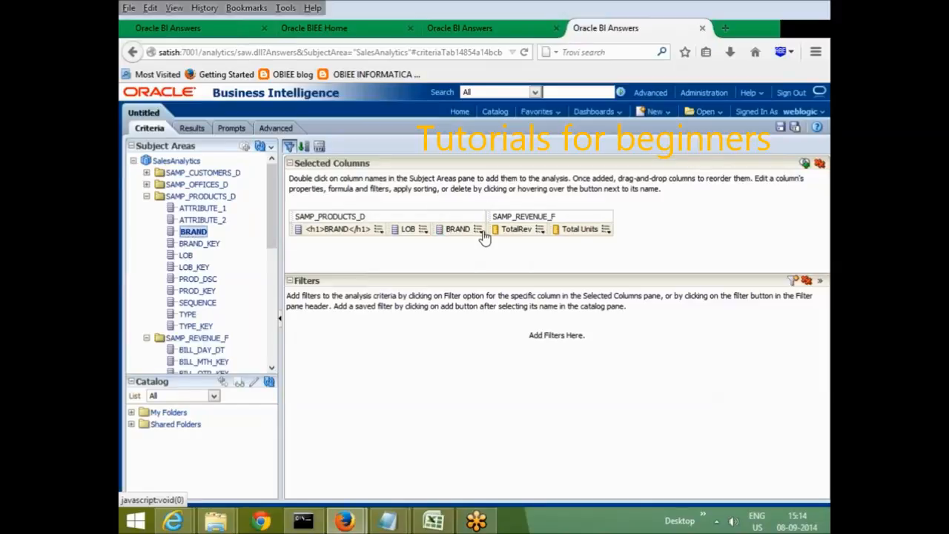
left_click(478, 229)
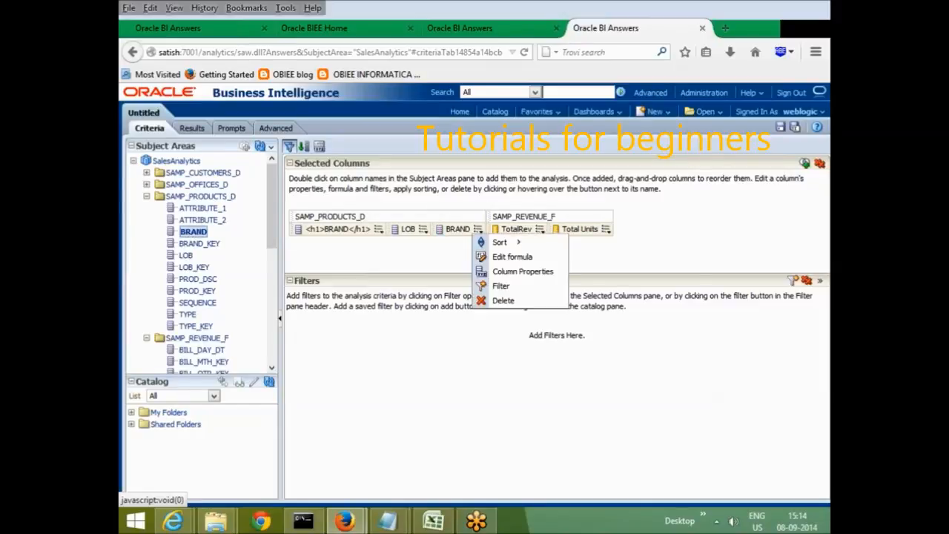
left_click(502, 256)
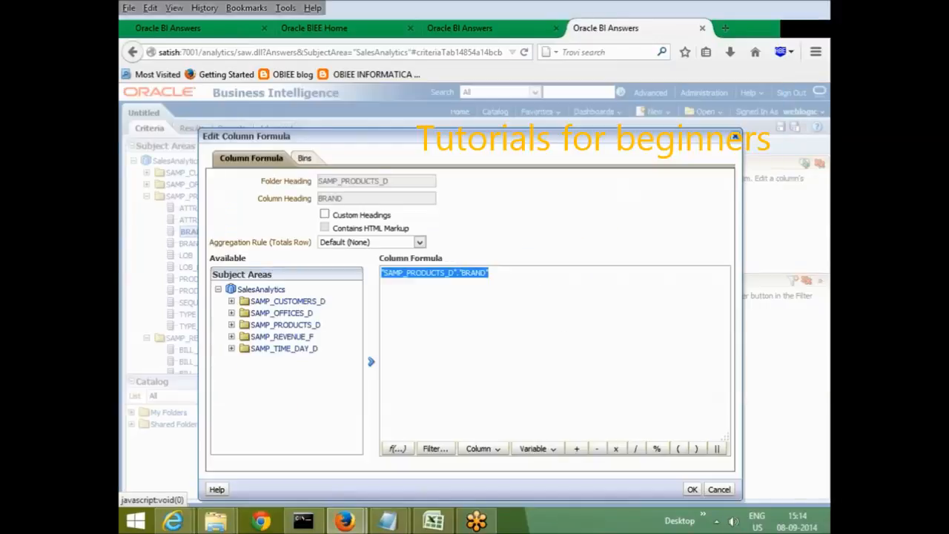
key("Delete")
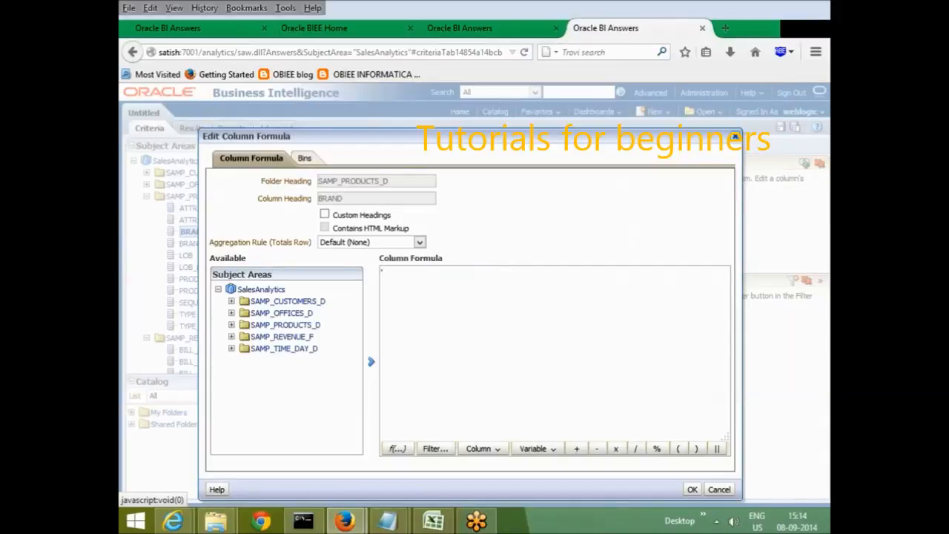
Start the new column's formula with the quoted HTML anchor text '<a href="bigdatascience.in".
type("<")
type("a")
type(" he")
type("r")
key("BackSpace")
key("BackSpace")
type("ref")
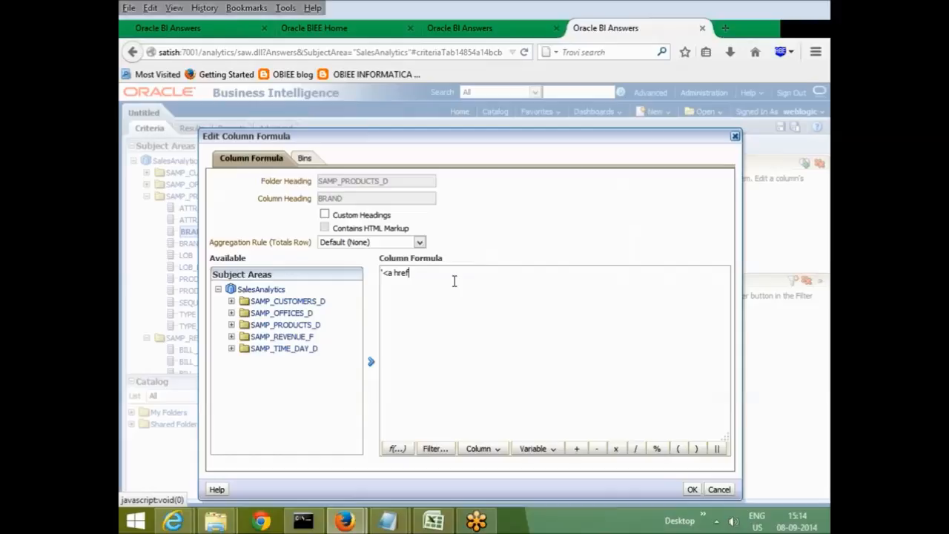
type("=\"bigdatascience")
key("BackSpace")
key("BackSpace")
key("BackSpace")
type("nce.in\"")
key("Left")
key("Left")
key("Left")
key("Left")
key("Left")
key("Left")
key("Left")
key("Left")
key("Left")
key("Left")
key("Left")
key("Right")
key("Right")
key("Right")
key("Right")
key("Right")
key("Right")
key("Right")
key("Right")
key("Right")
key("Right")
key("Right")
key("Right")
key("Right")
key("Right")
key("Right")
key("Right")
key("Right")
key("Right")
Complete the formula with >click here </a>' so the anchor is a quoted string, apply it and display the results.
type(">click here </a")
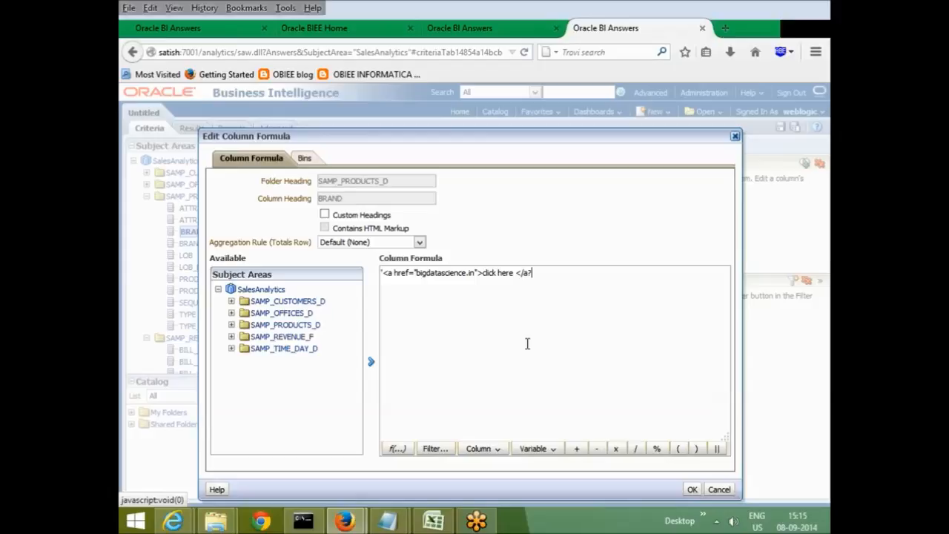
type(">")
key("ctrl+a")
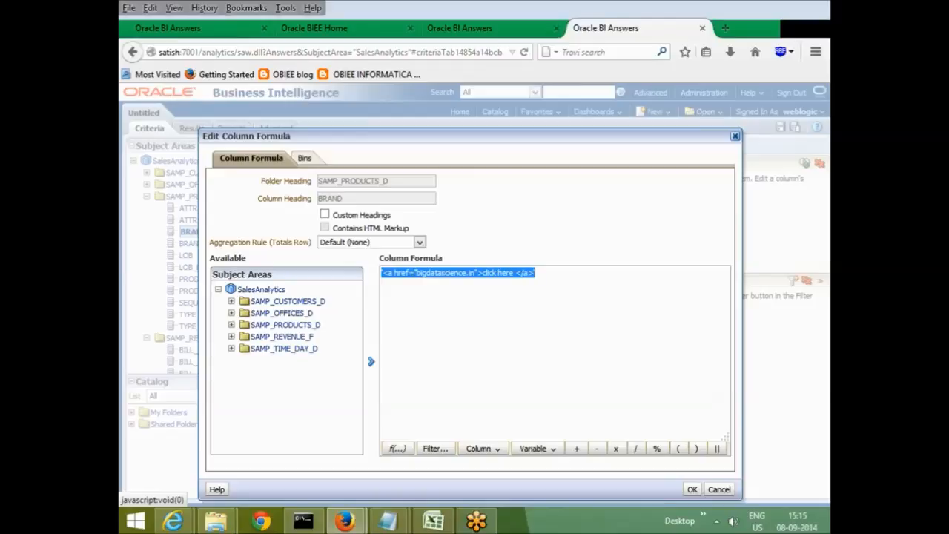
left_click(693, 489)
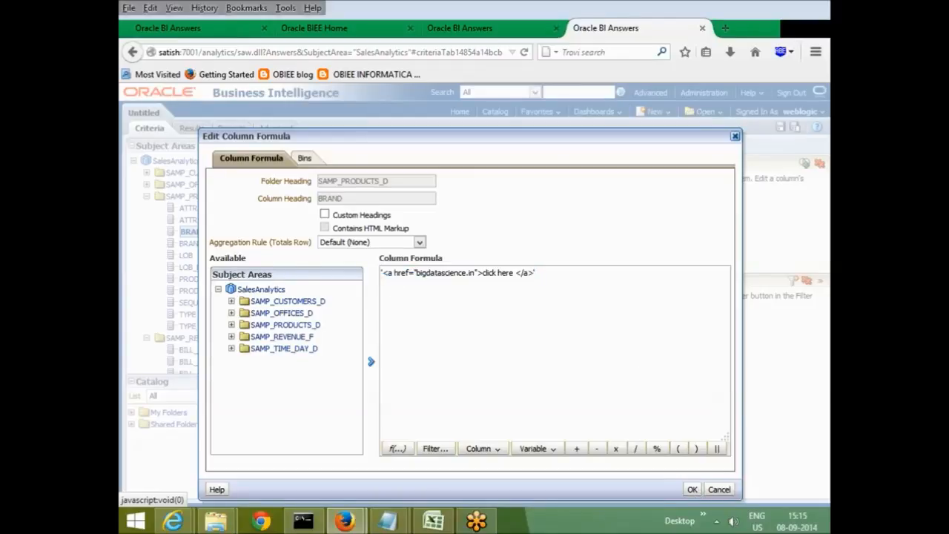
left_click(183, 130)
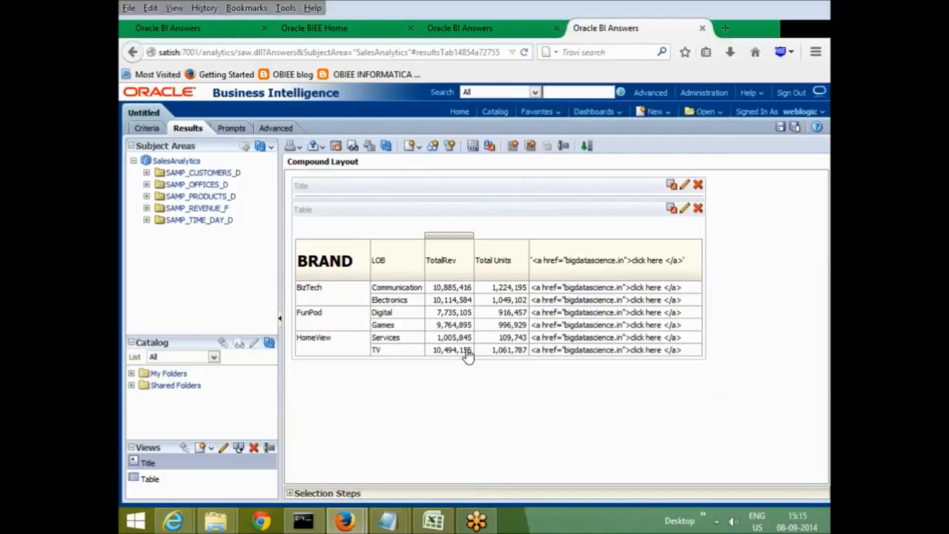
Return to the criteria, check the link column's formula and close the formula editor.
left_click(147, 127)
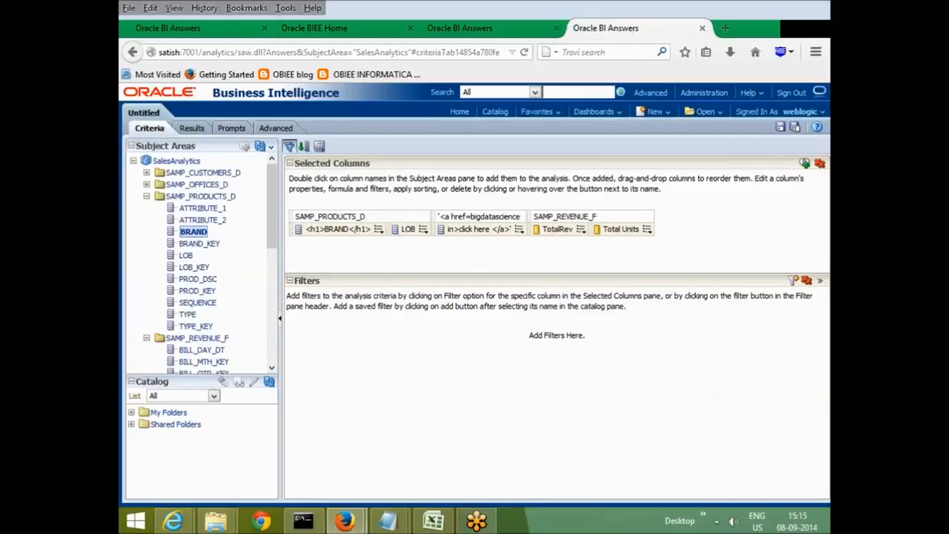
left_click(581, 229)
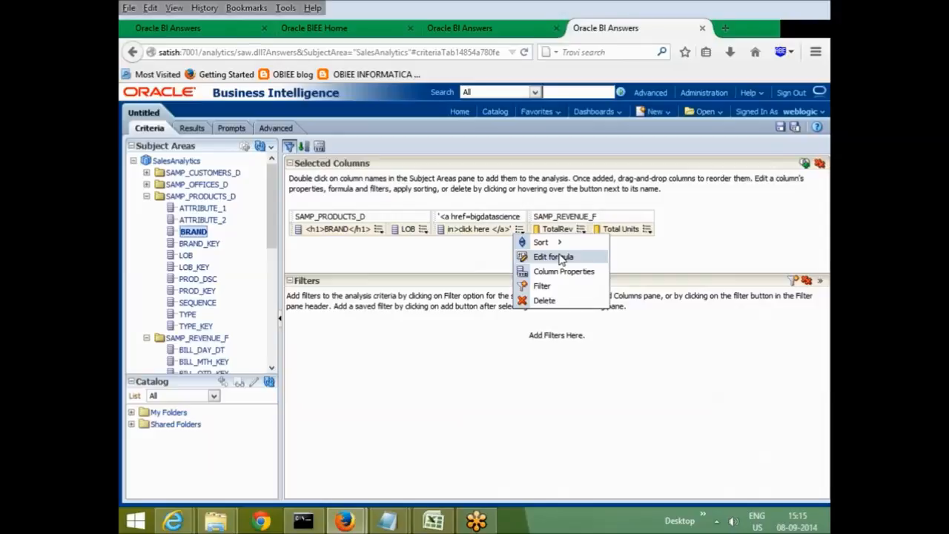
left_click(553, 257)
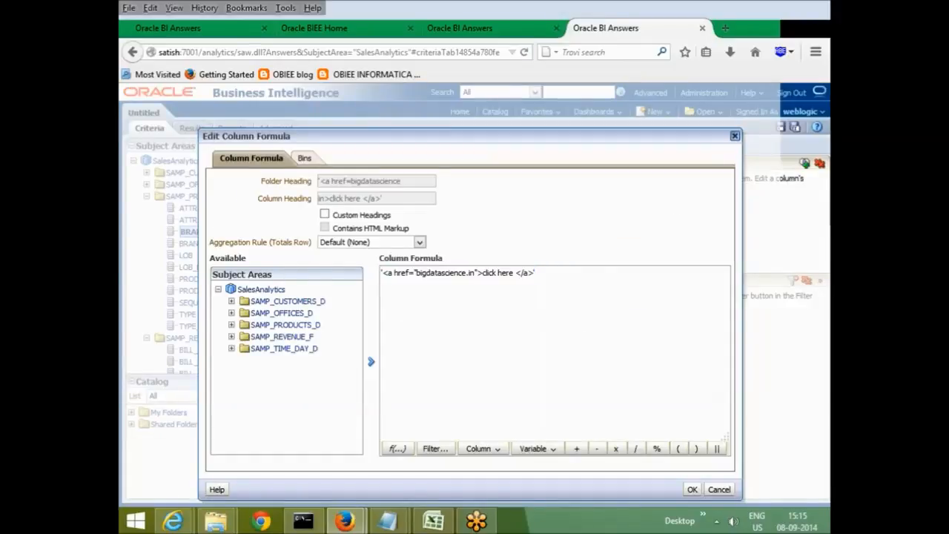
left_click(691, 489)
Override the link column's default data format with text treated as HTML and apply the column properties.
left_click(518, 229)
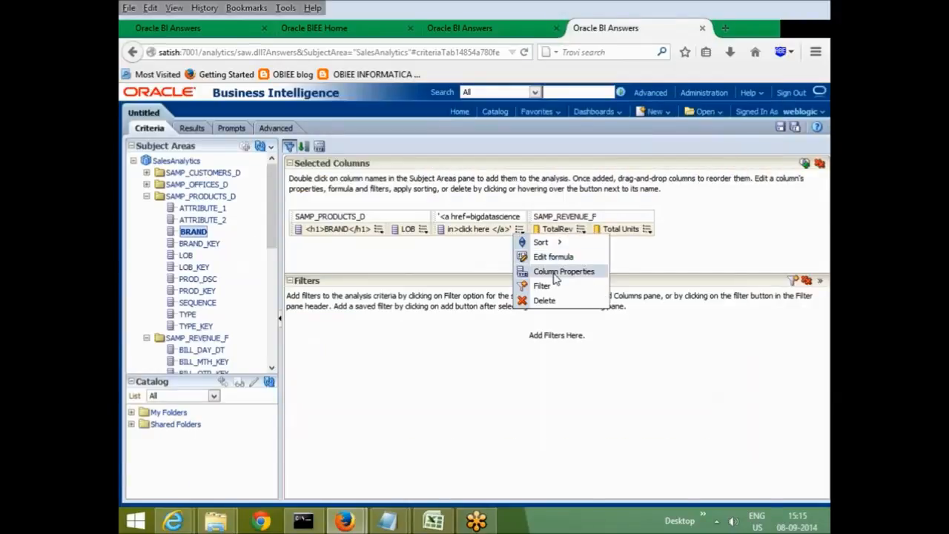
left_click(555, 273)
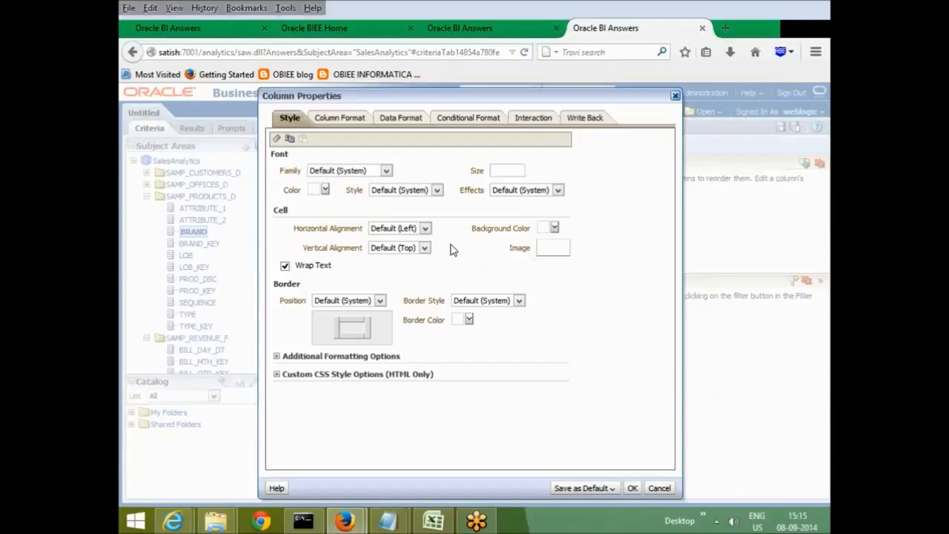
left_click(401, 117)
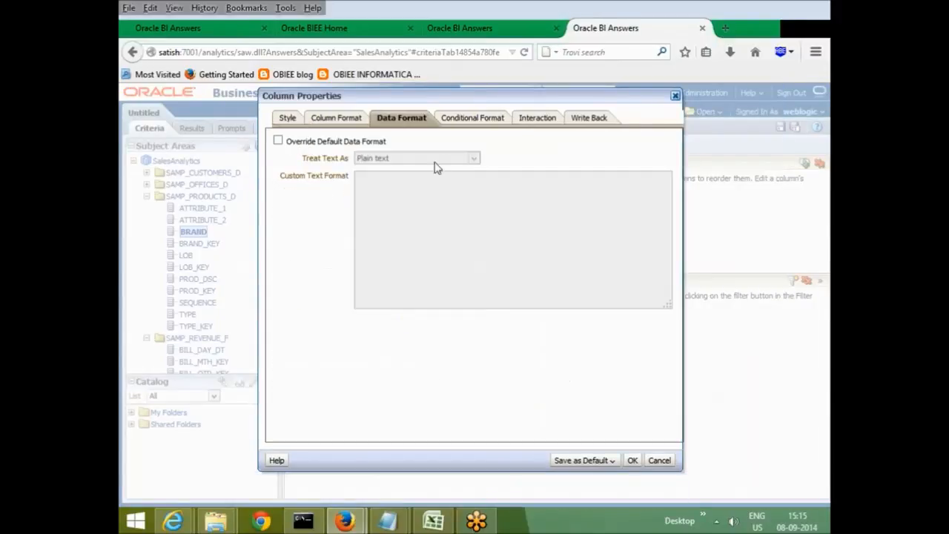
left_click(278, 141)
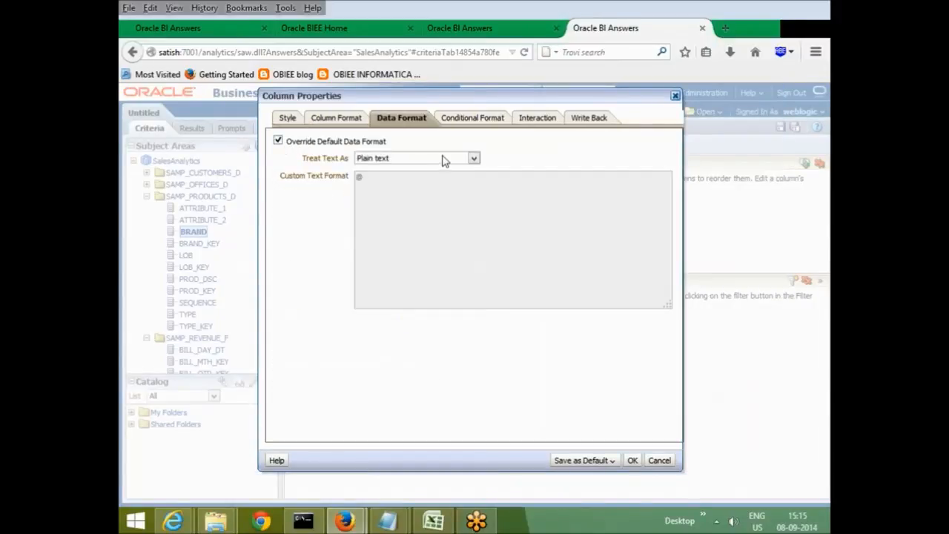
left_click(445, 159)
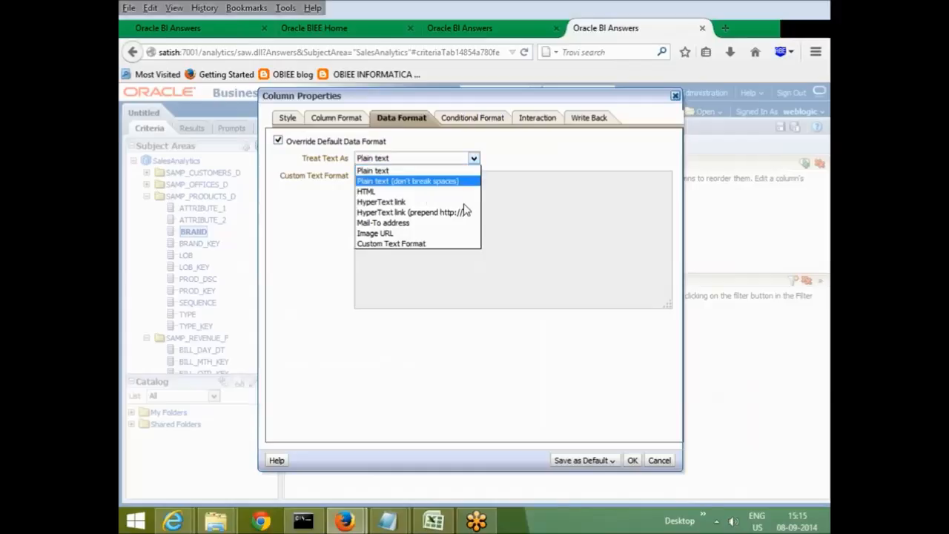
left_click(408, 192)
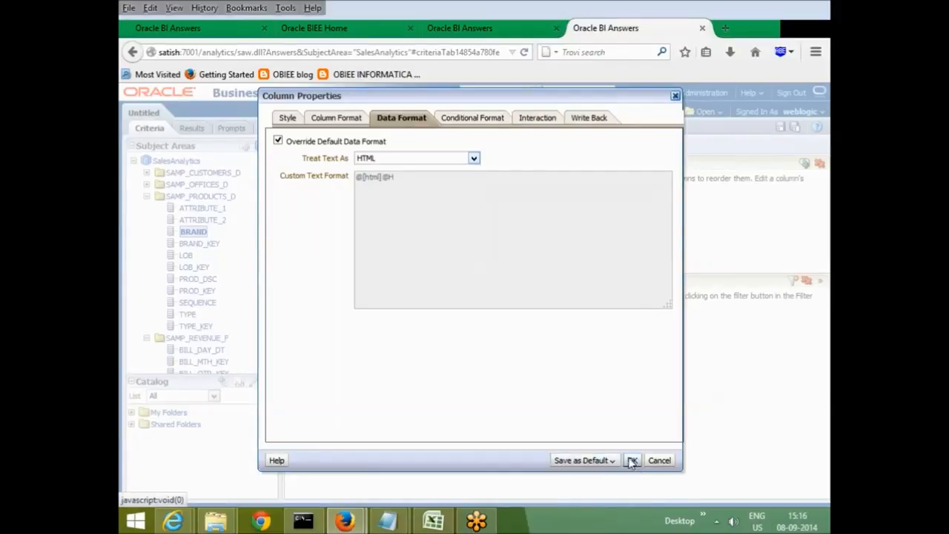
key("Return")
Display the analysis results and test the click here link in the Electronics row.
left_click(190, 129)
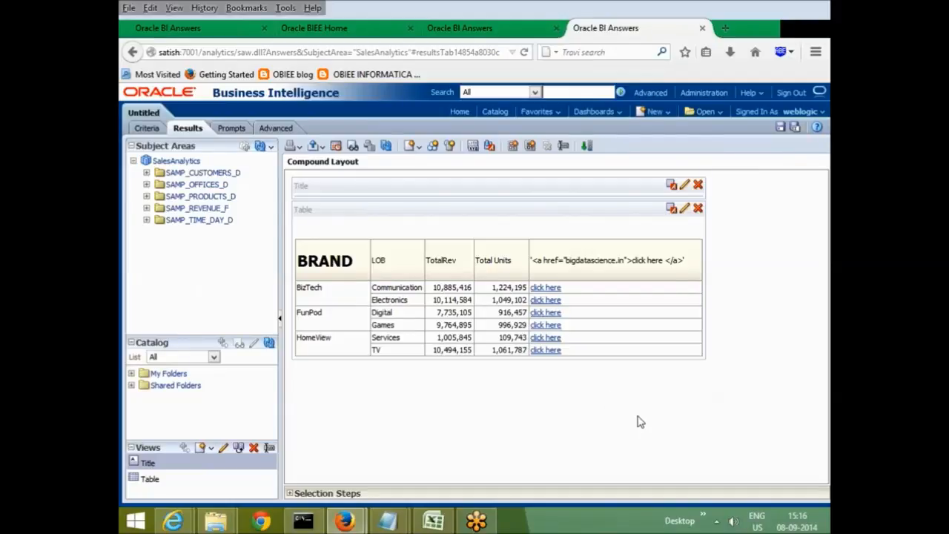
left_click(547, 299)
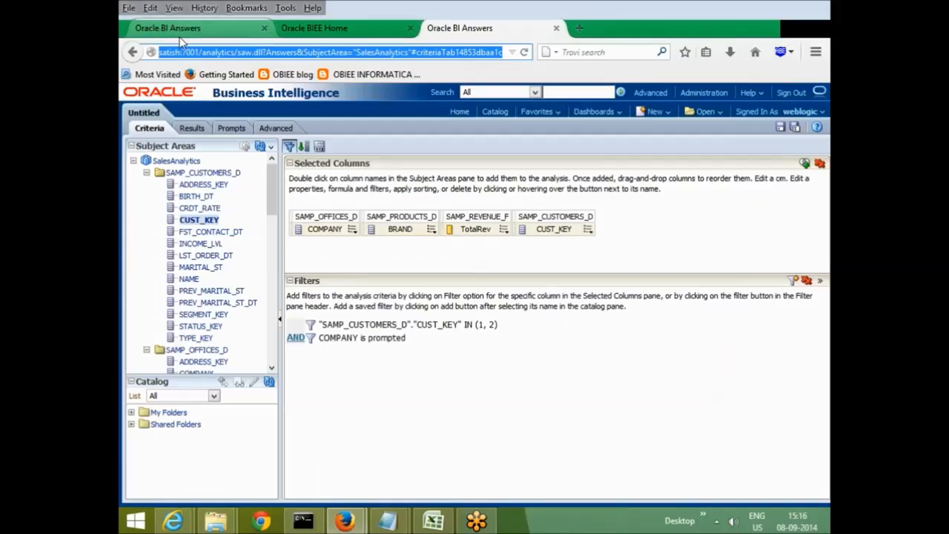
Close the browser tab holding SampleReport1 and switch to the other untitled SalesAnalytics analysis.
left_click(180, 34)
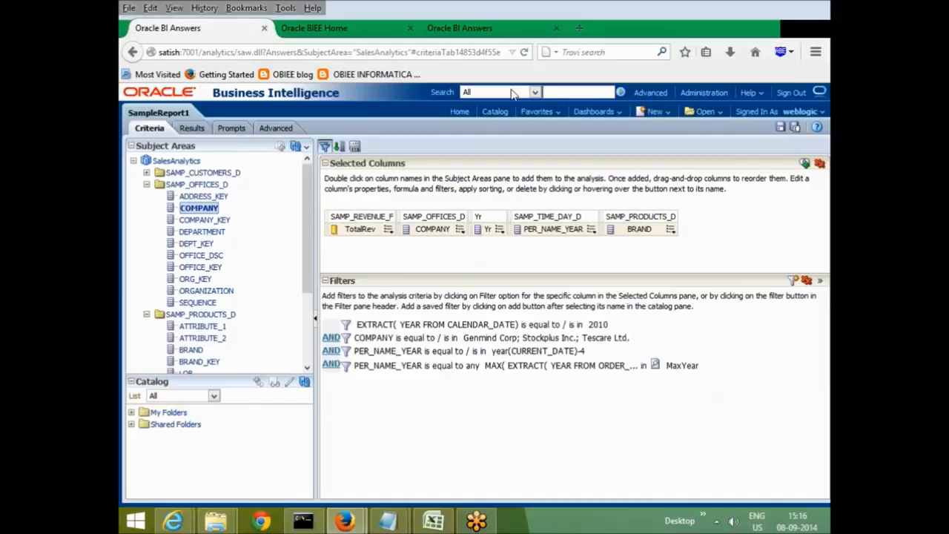
left_click(264, 28)
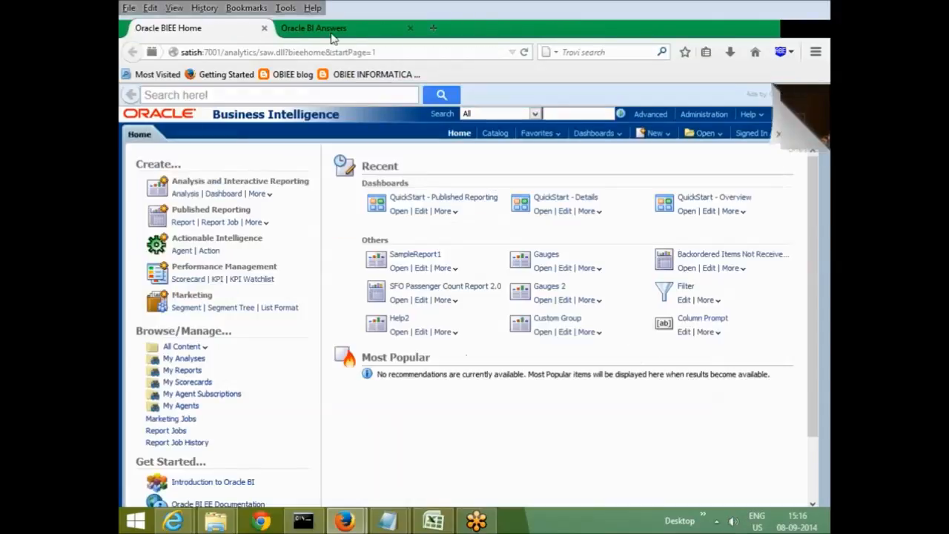
left_click(371, 28)
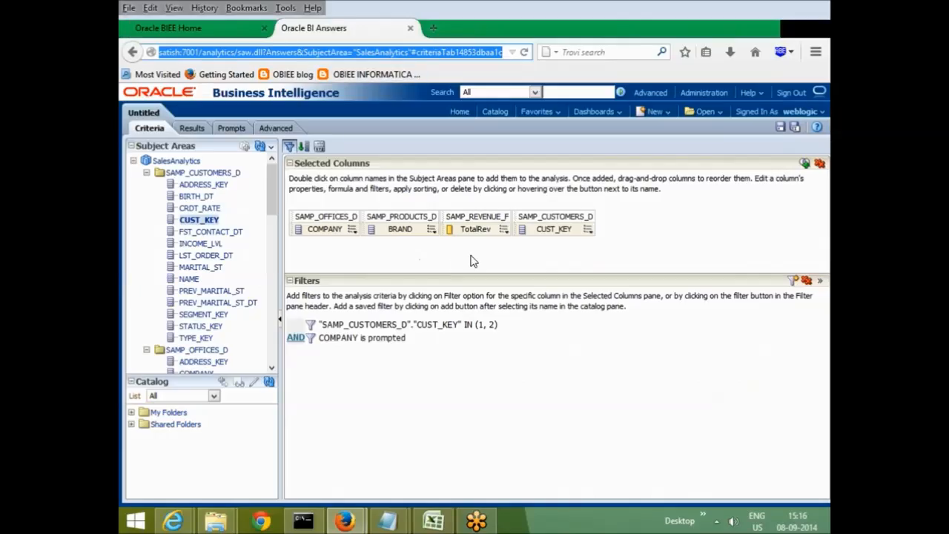
Remove the COMPANY is prompted filter and the CUST_KEY IN (1, 2) filter from the analysis.
left_click(556, 338)
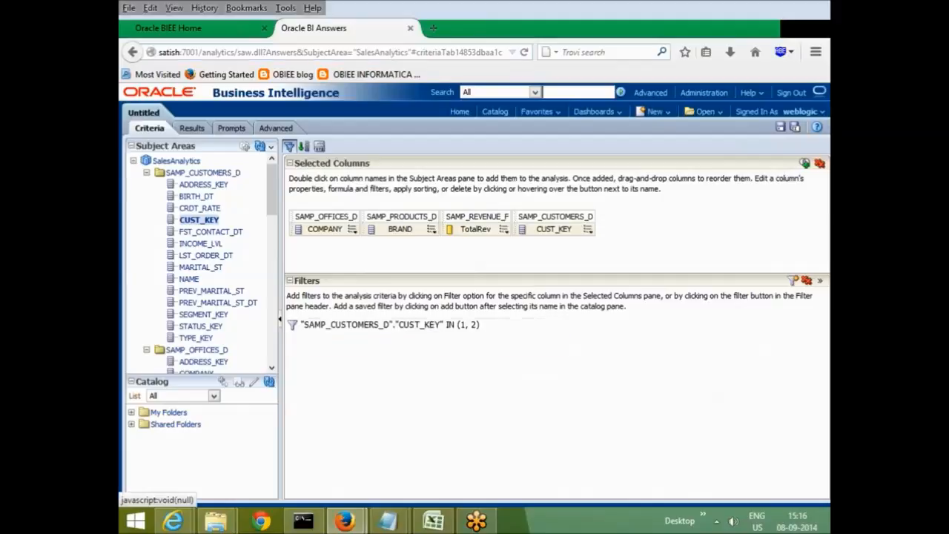
left_click(538, 328)
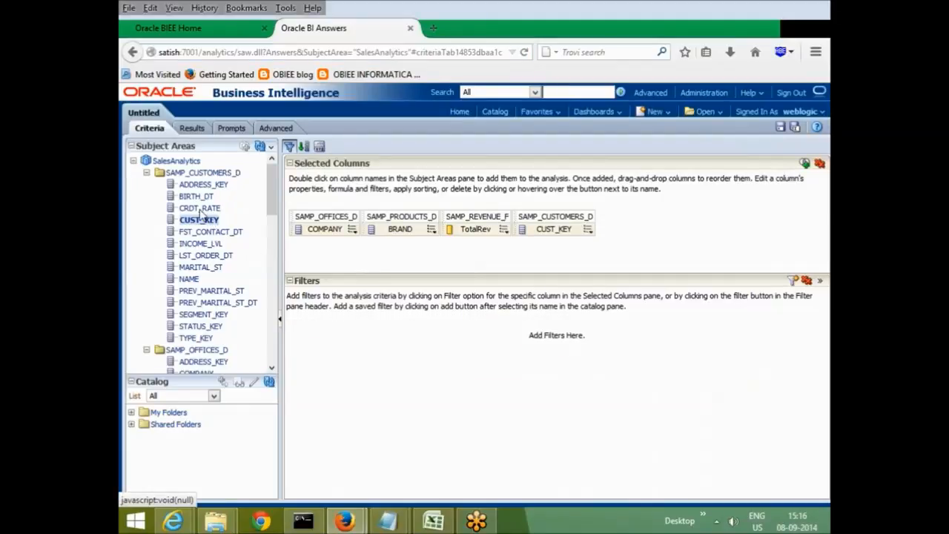
double_click(198, 220)
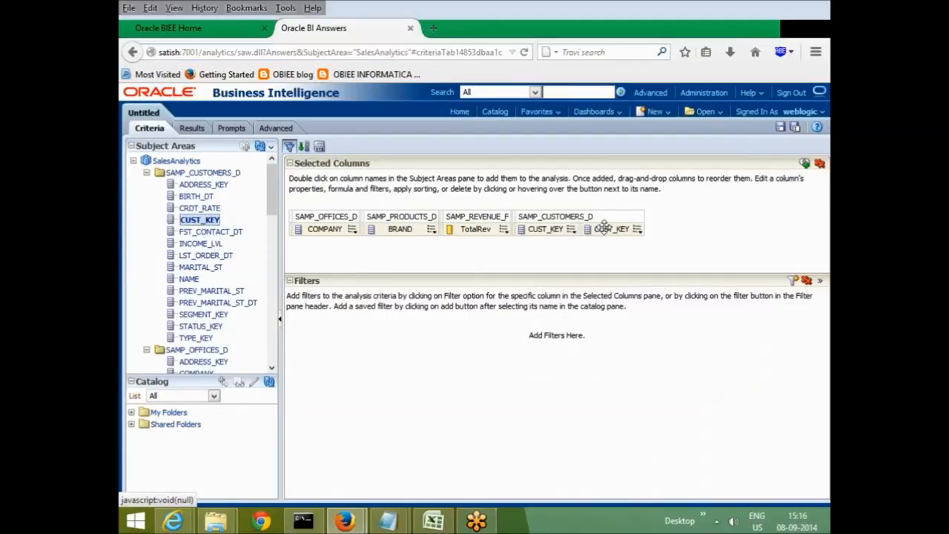
left_click(638, 231)
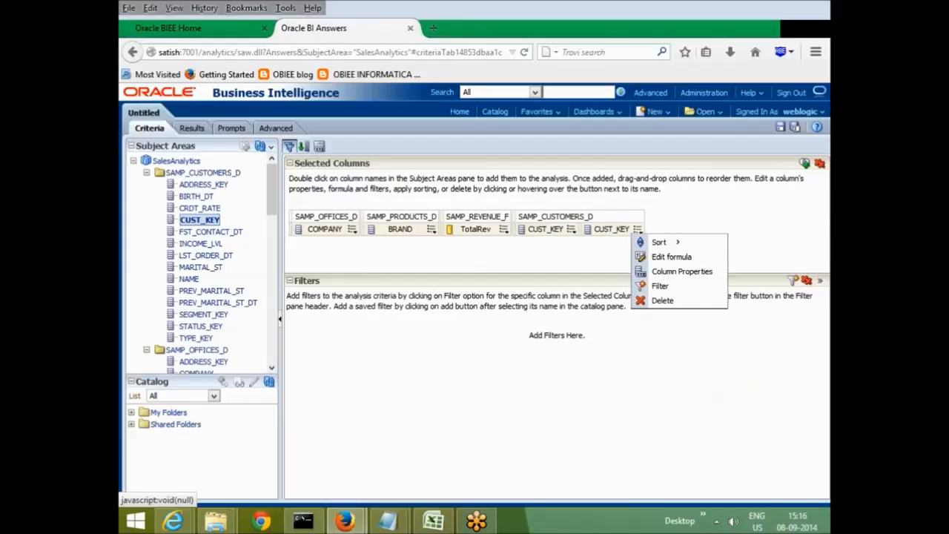
left_click(665, 302)
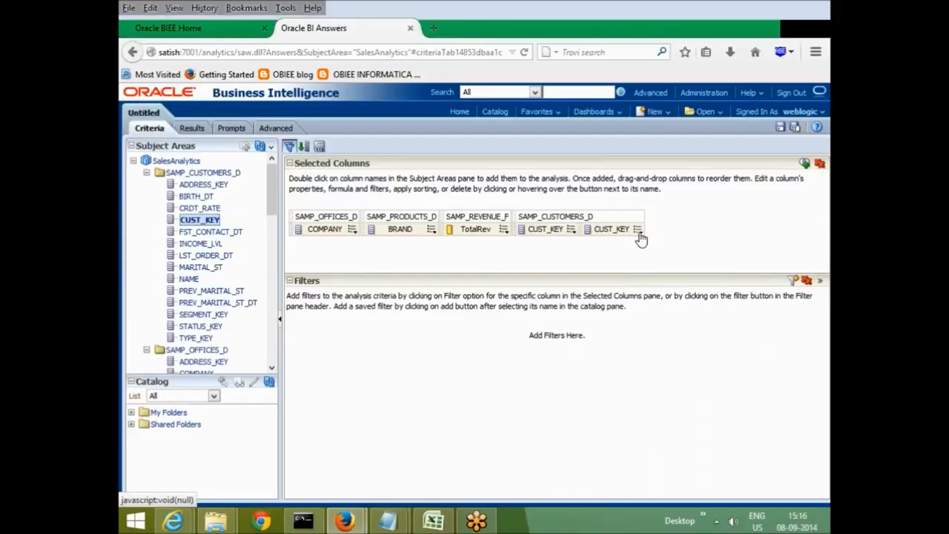
left_click(637, 229)
left_click(660, 302)
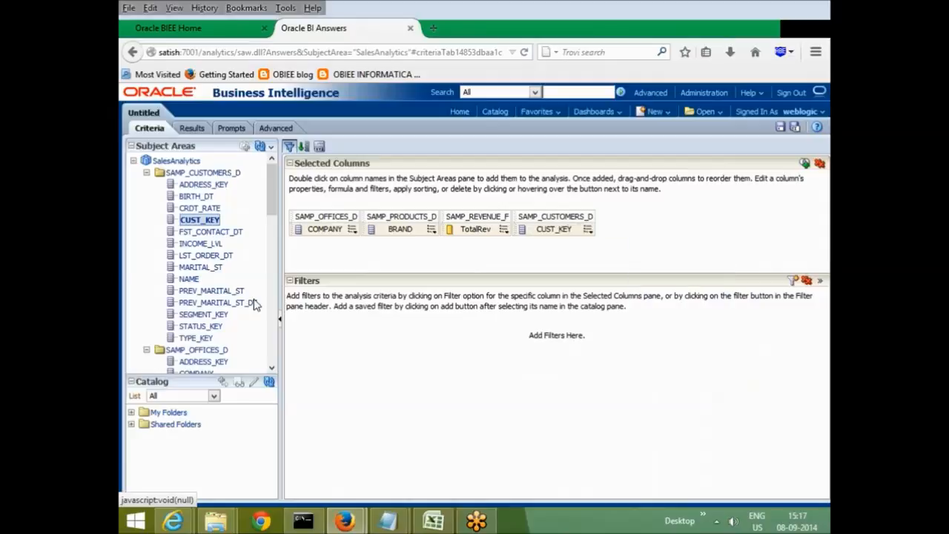
Remove CUST_KEY and add the SAMP_PRODUCTS_D LOB column twice, after BRAND and as the last column.
left_click(192, 280)
scroll(206, 284, "down", 3)
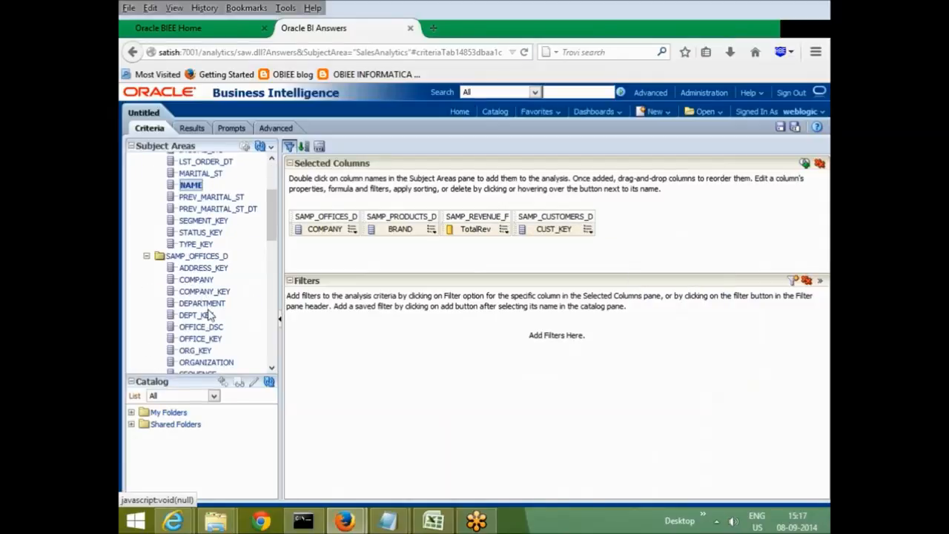
scroll(208, 274, "down", 3)
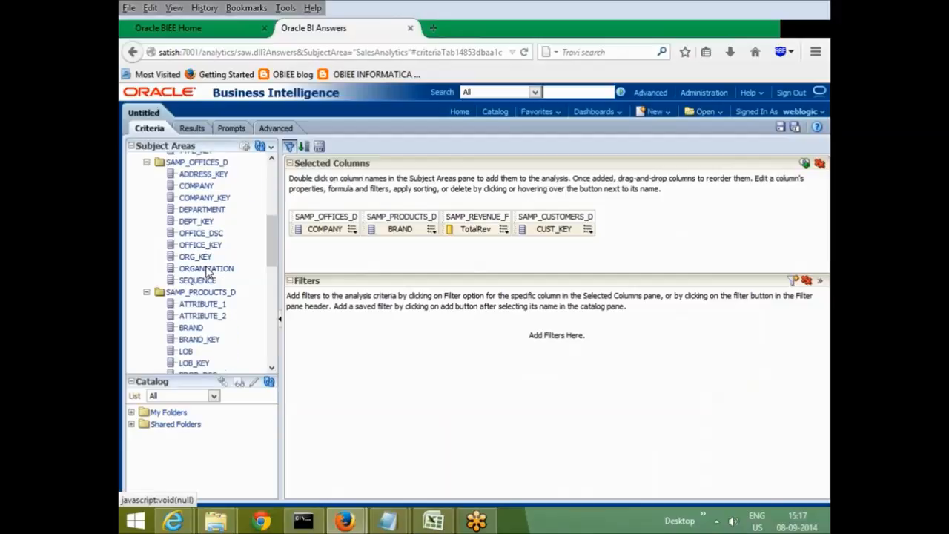
scroll(205, 272, "down", 3)
double_click(185, 258)
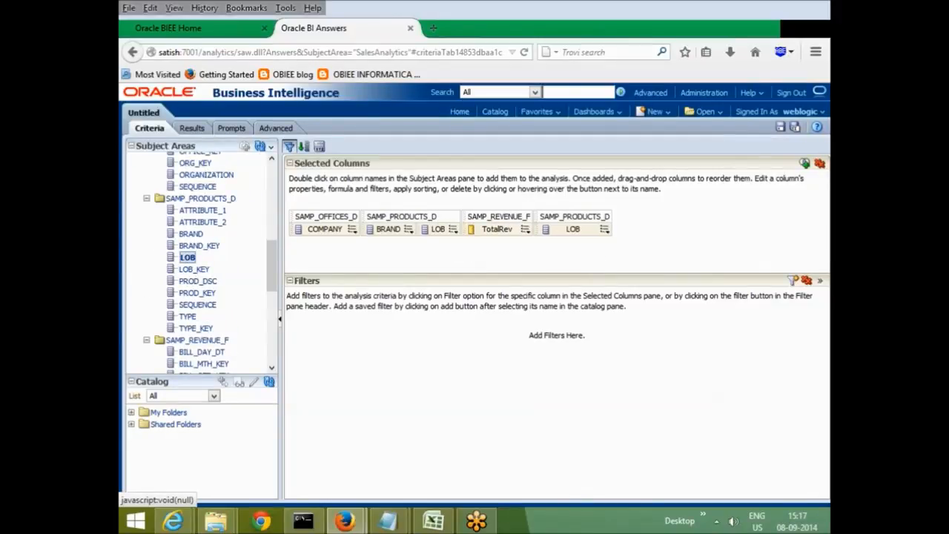
Override the last LOB column's default data format, review its Treat Text As options and conditional formatting, and apply the column properties.
left_click(604, 229)
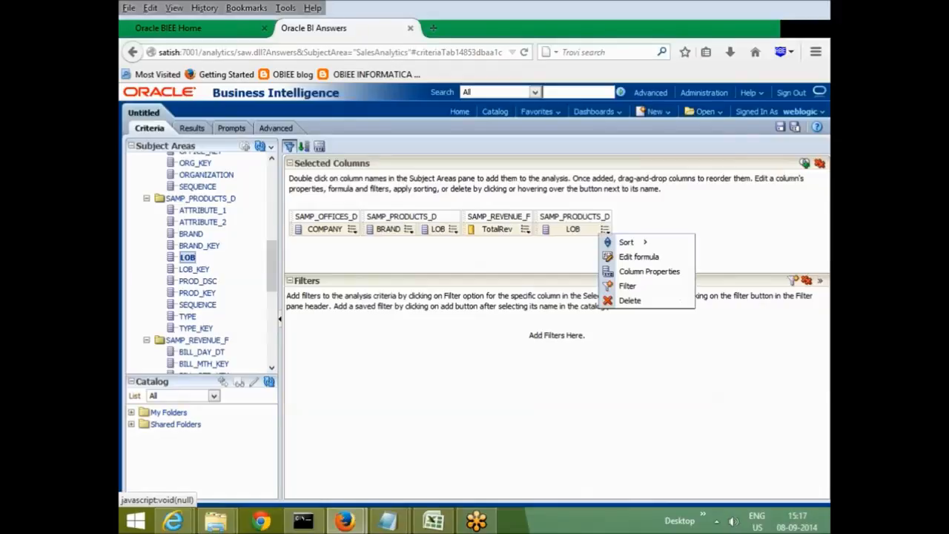
left_click(651, 272)
left_click(449, 120)
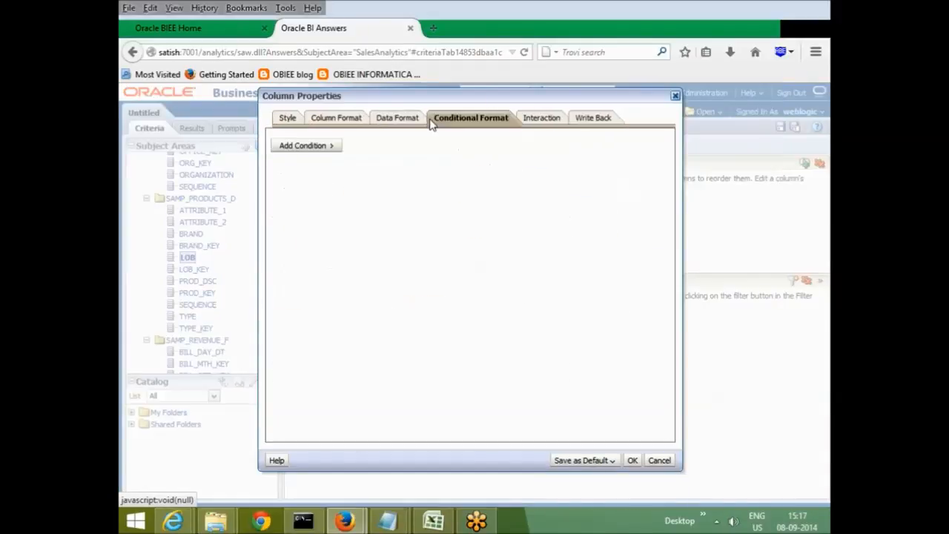
left_click(400, 120)
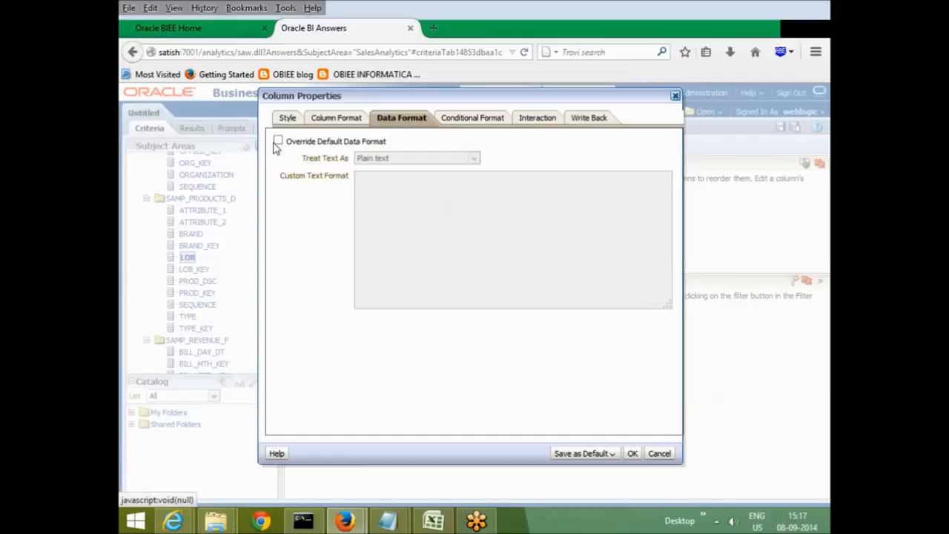
left_click(280, 143)
left_click(454, 159)
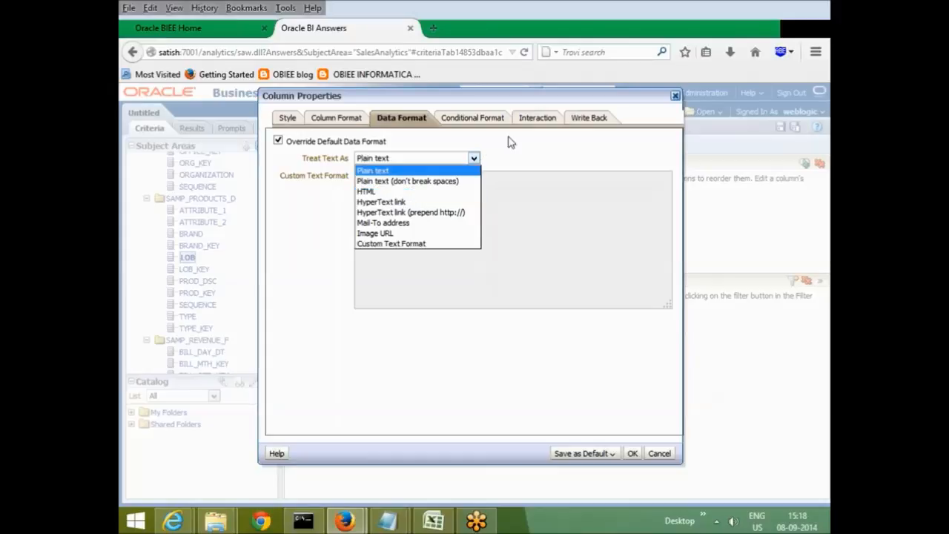
left_click(509, 154)
left_click(461, 120)
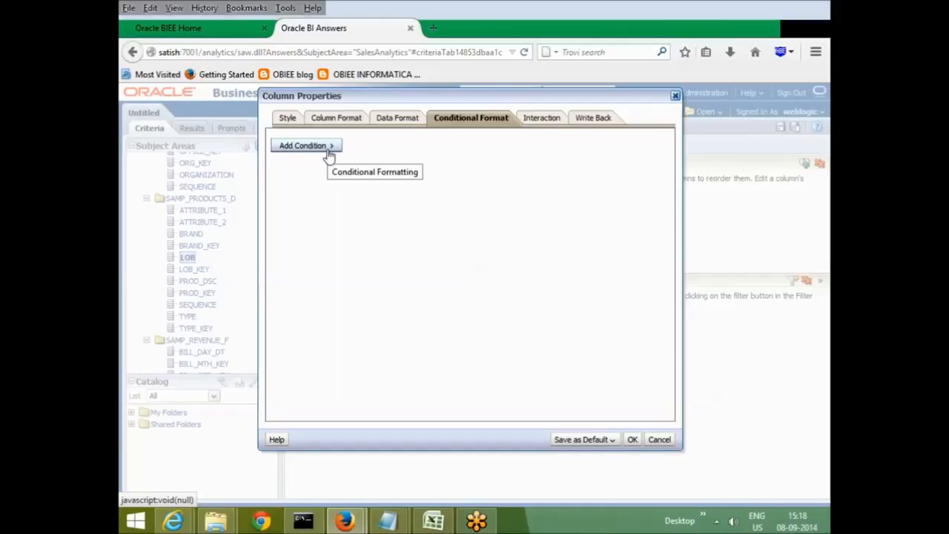
left_click(633, 441)
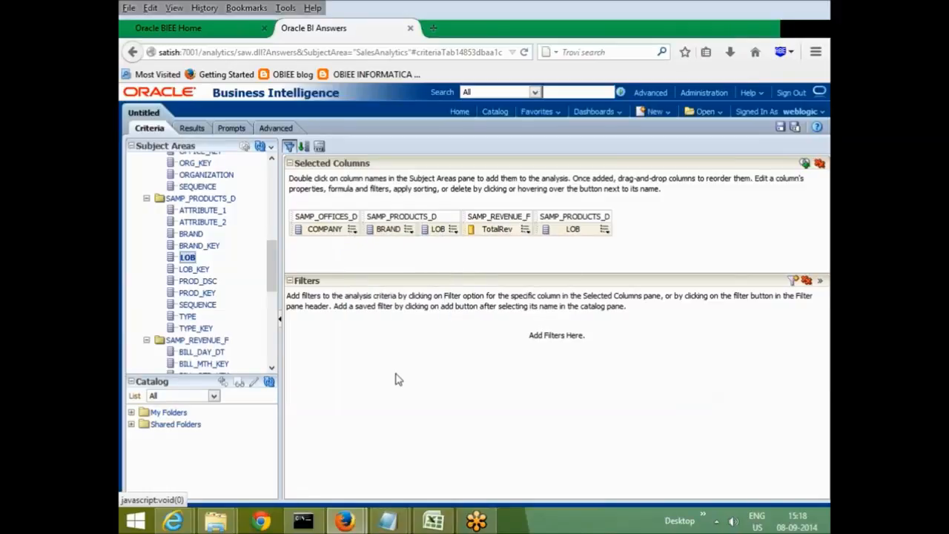
Remove the CUST_KEY column from the analysis criteria and display the table results.
left_click(188, 128)
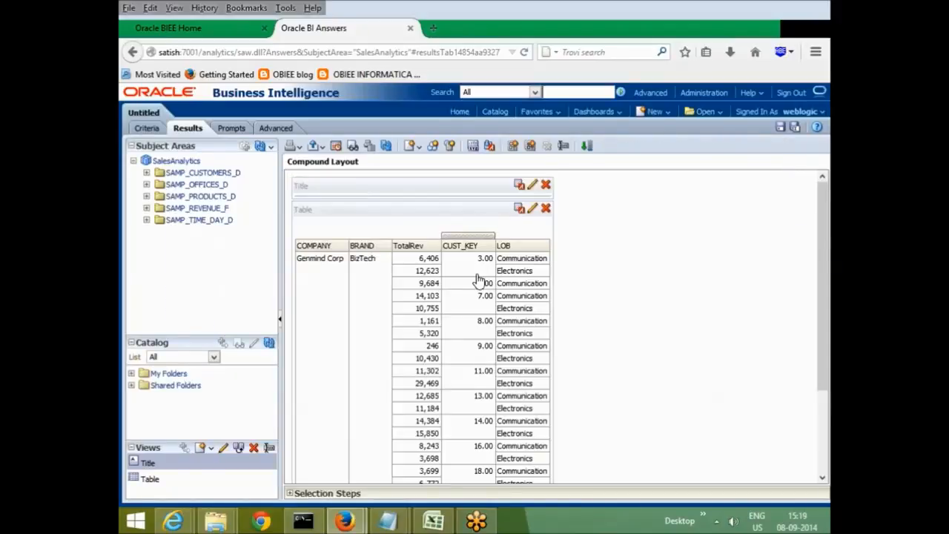
left_click(146, 128)
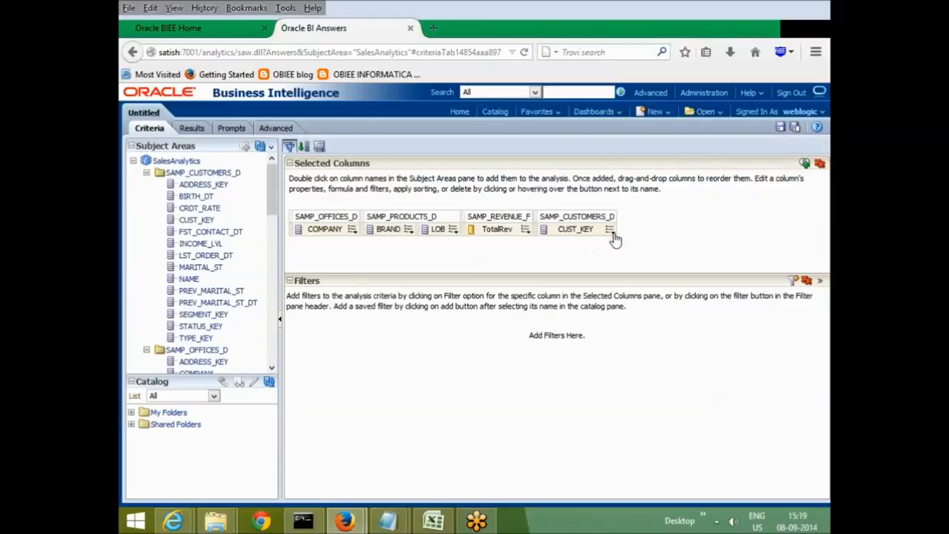
left_click(610, 230)
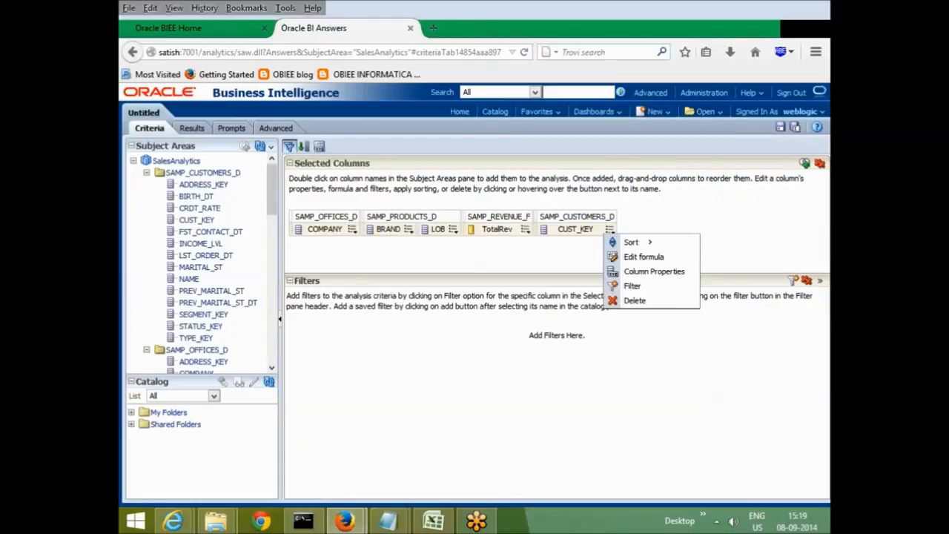
left_click(634, 301)
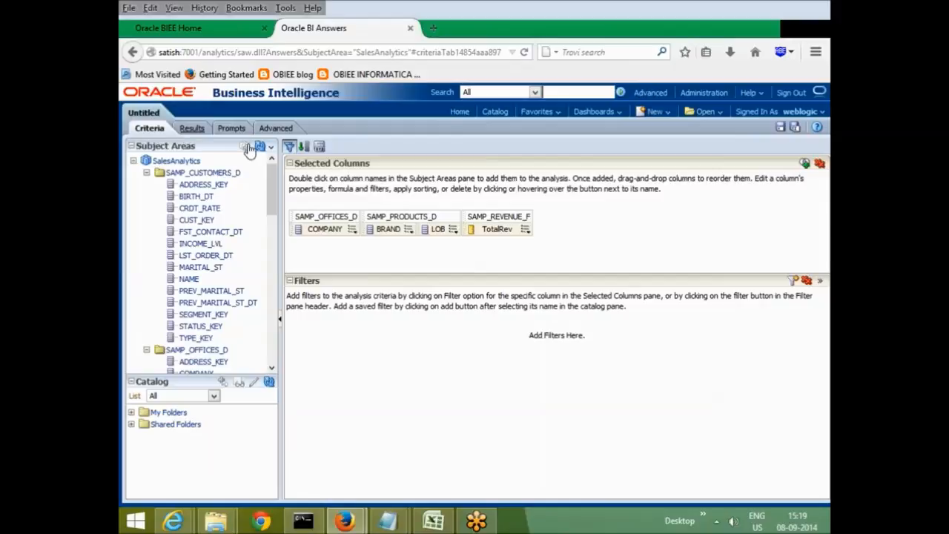
left_click(189, 130)
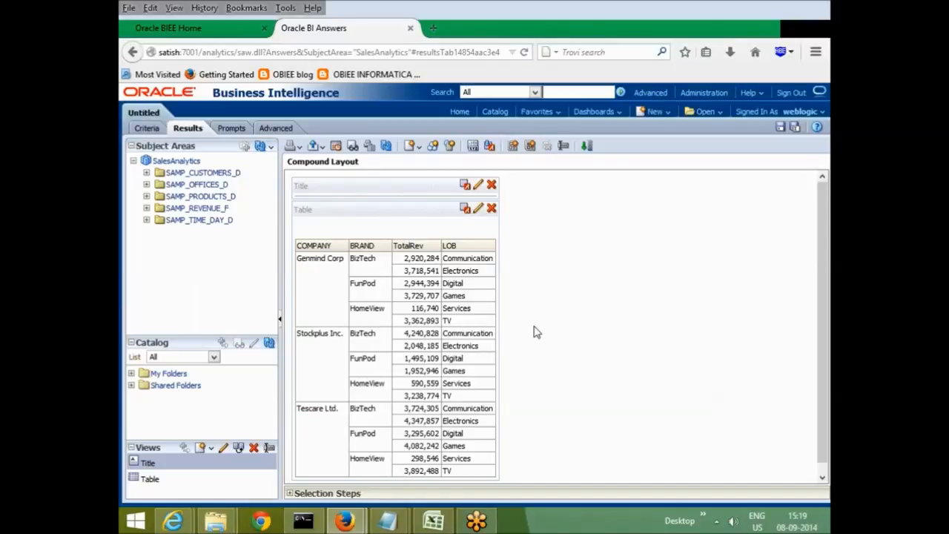
Set the TotalRev column's cell background color to blue (#0000FF) and display the analysis results.
left_click(146, 129)
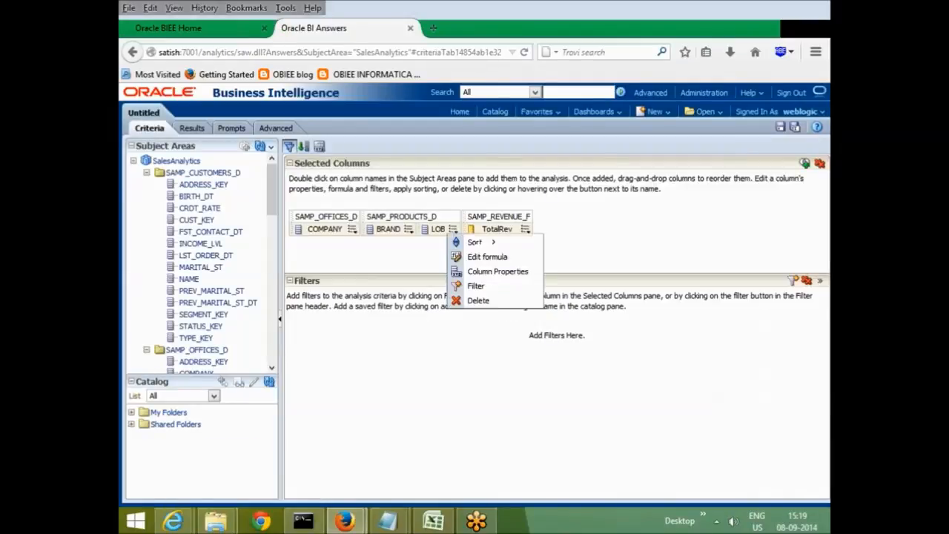
mouse_move(525, 230)
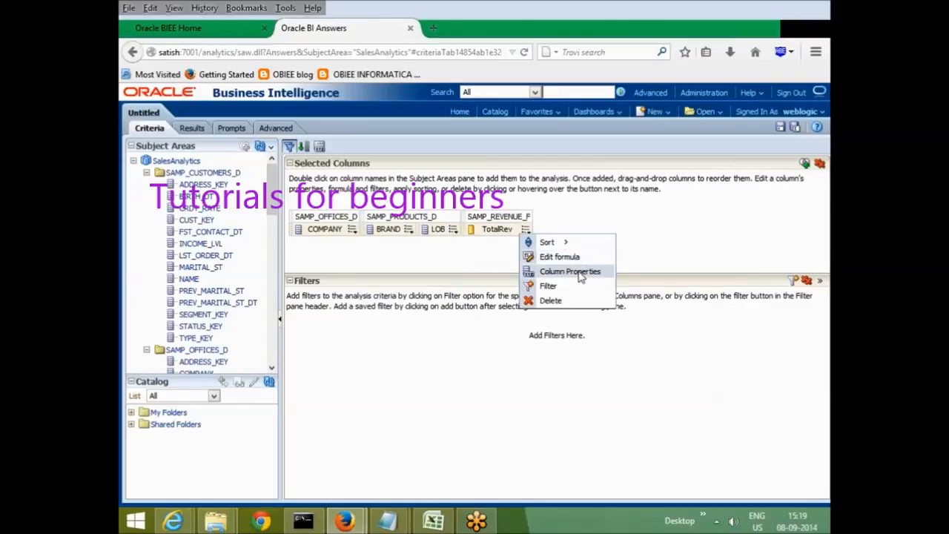
left_click(570, 271)
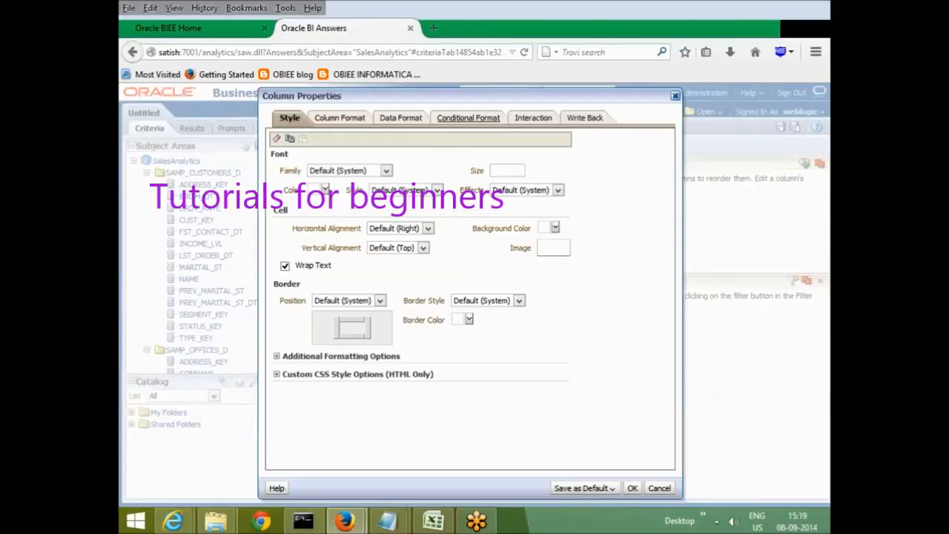
left_click(468, 117)
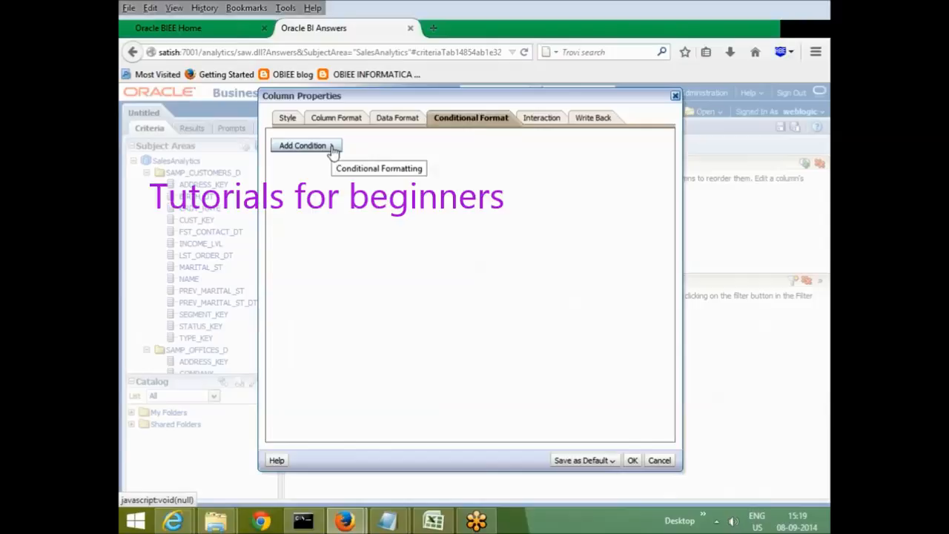
left_click(287, 117)
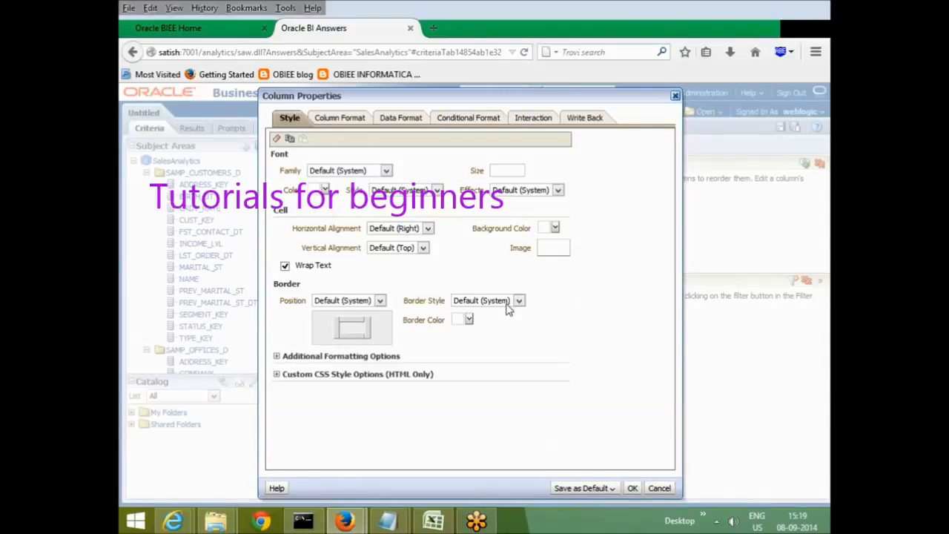
left_click(554, 228)
left_click(641, 271)
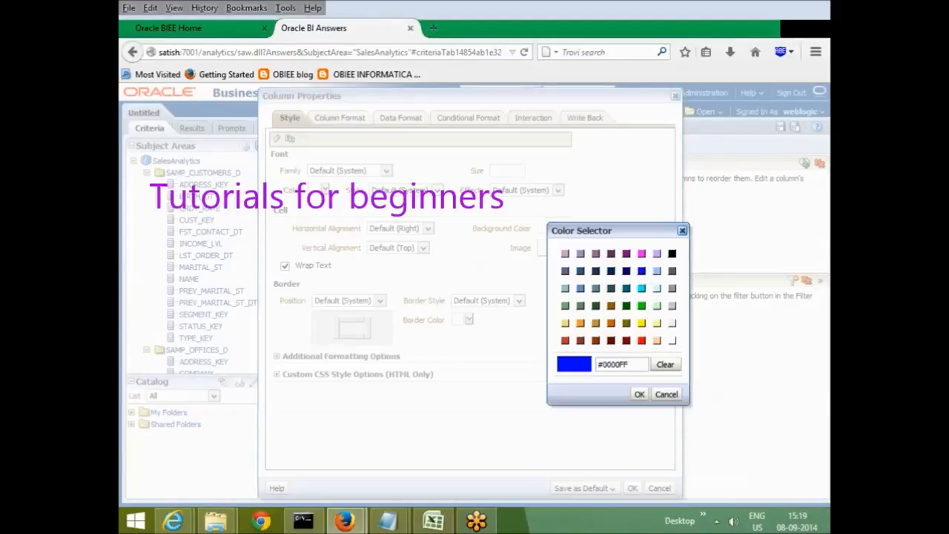
left_click(639, 394)
left_click(634, 488)
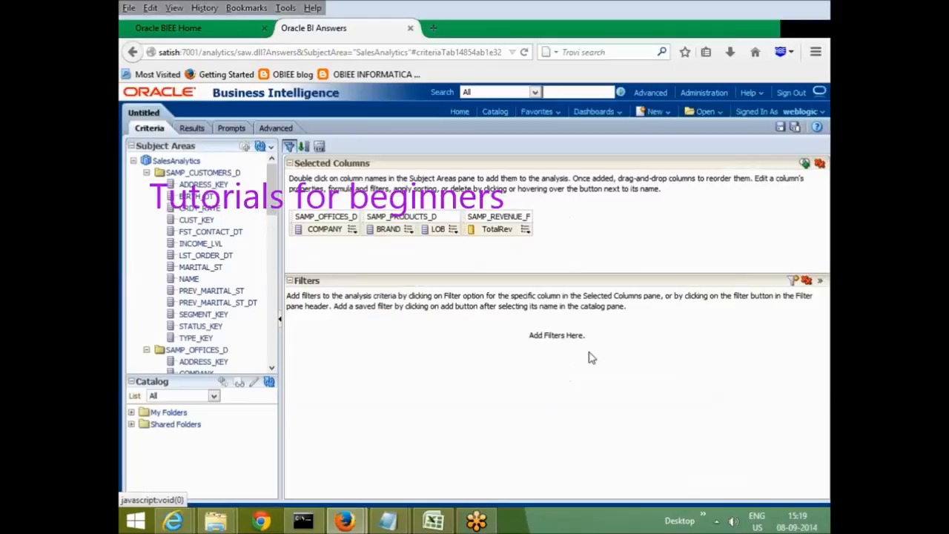
left_click(196, 132)
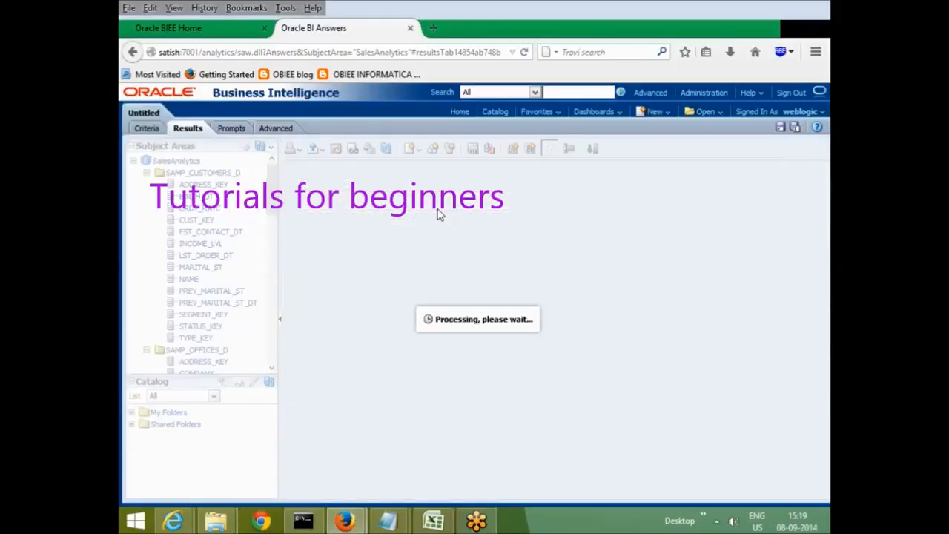
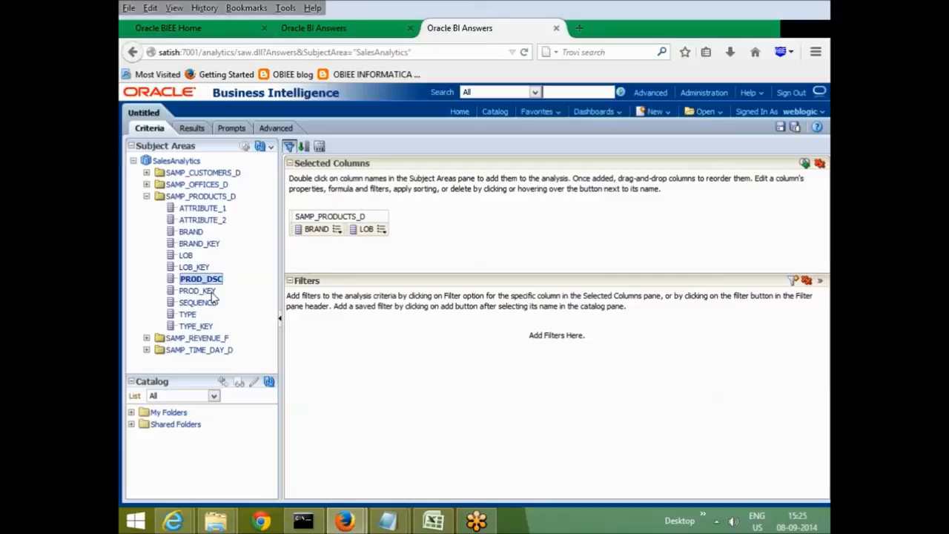
Add the Total Units measure from SAMP_REVENUE_F to the analysis alongside BRAND, LOB and PROD_DSC.
left_click(146, 338)
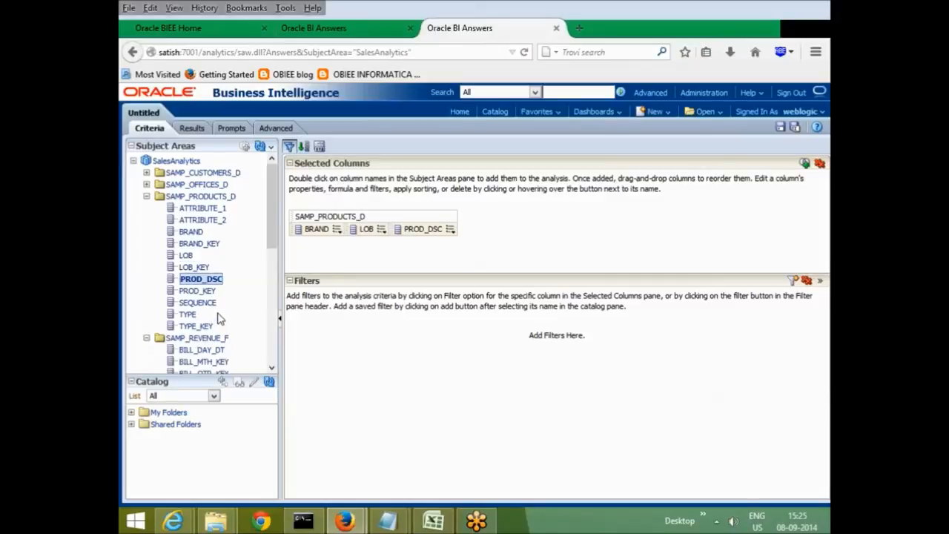
scroll(215, 319, "down", 6)
double_click(198, 361)
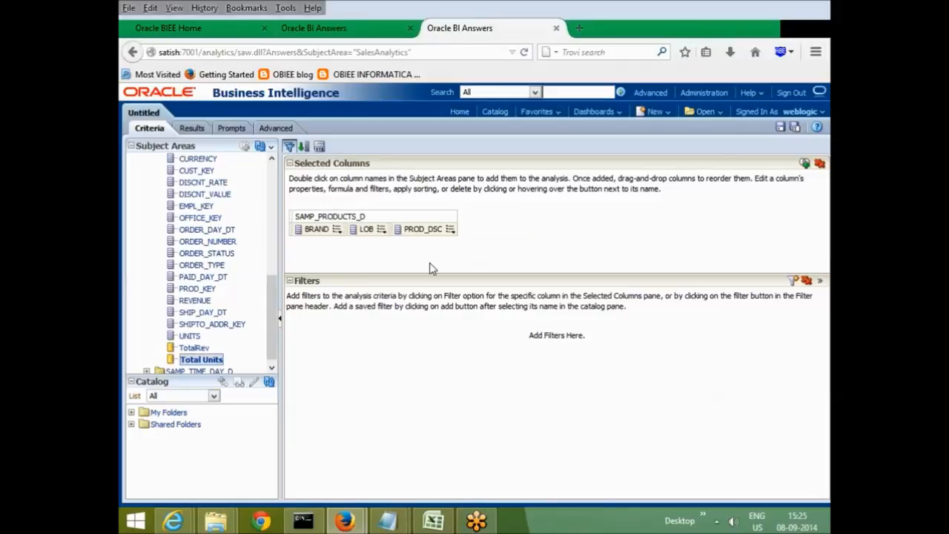
Save the analysis as DetailedProd1 in /Shared Folders/Test.
left_click(780, 127)
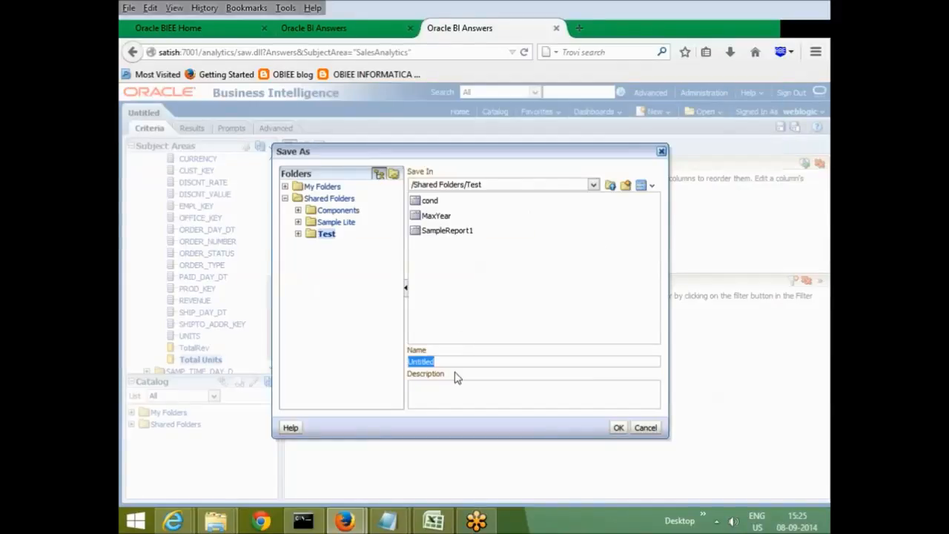
type("Action1")
key("BackSpace")
key("BackSpace")
key("BackSpace")
key("BackSpace")
key("BackSpace")
key("BackSpace")
key("BackSpace")
type("DetailedProd1")
left_click(617, 427)
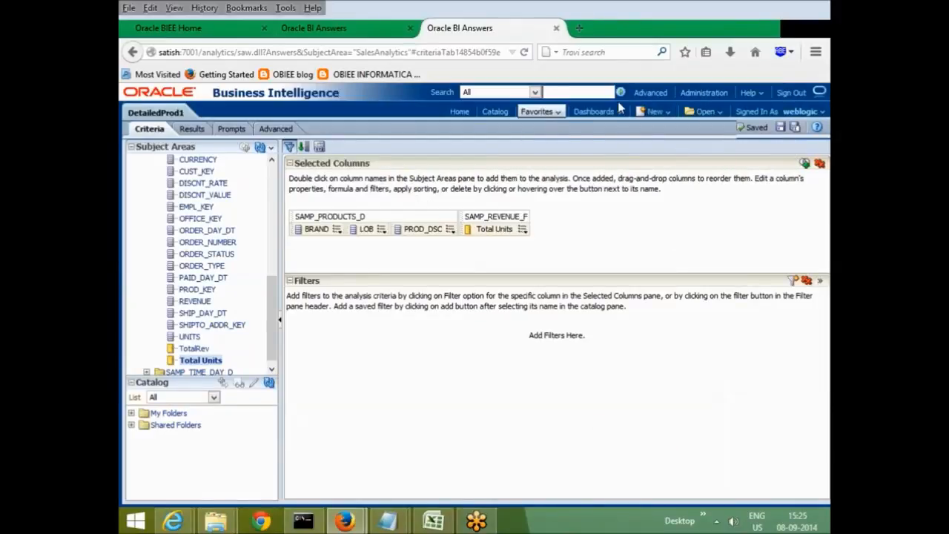
Open the Oracle BIEE home page in a new browser tab.
left_click(653, 112)
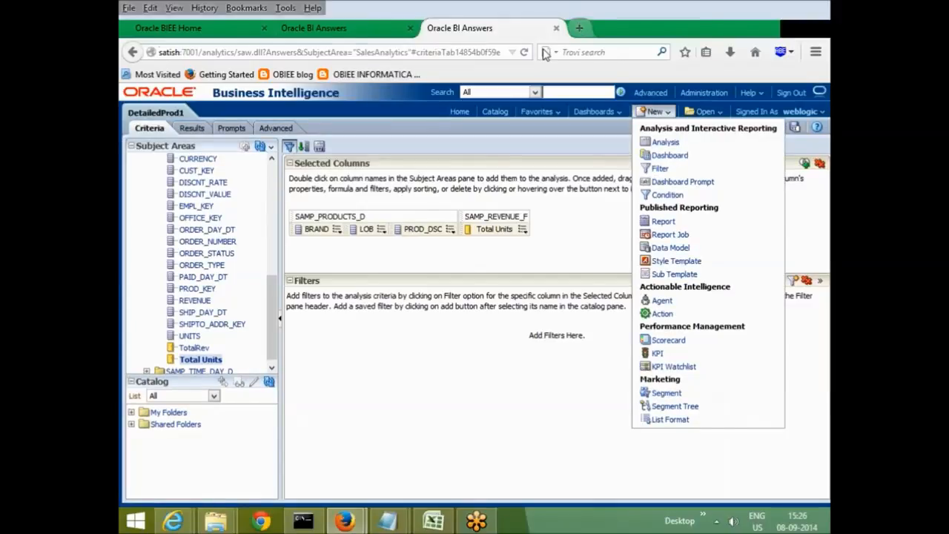
left_click(579, 27)
type("satish/")
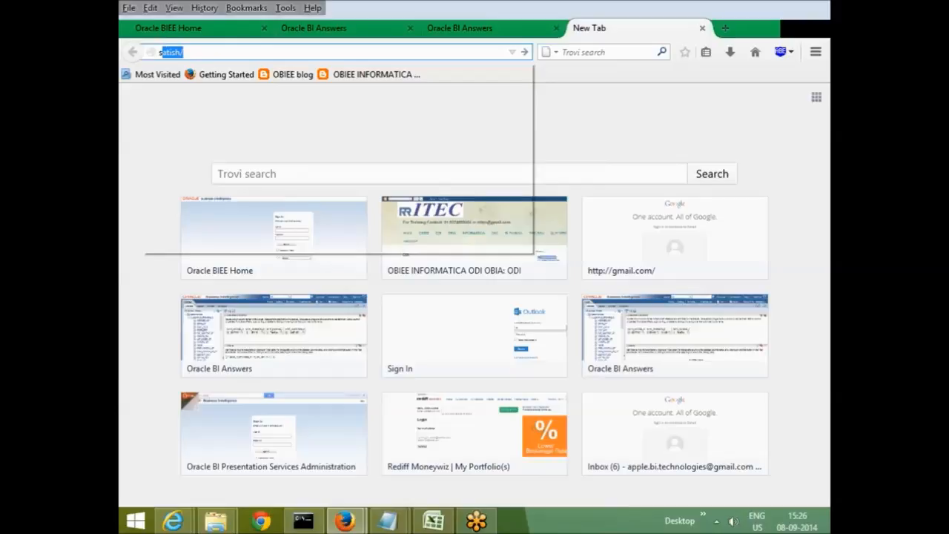
left_click(245, 85)
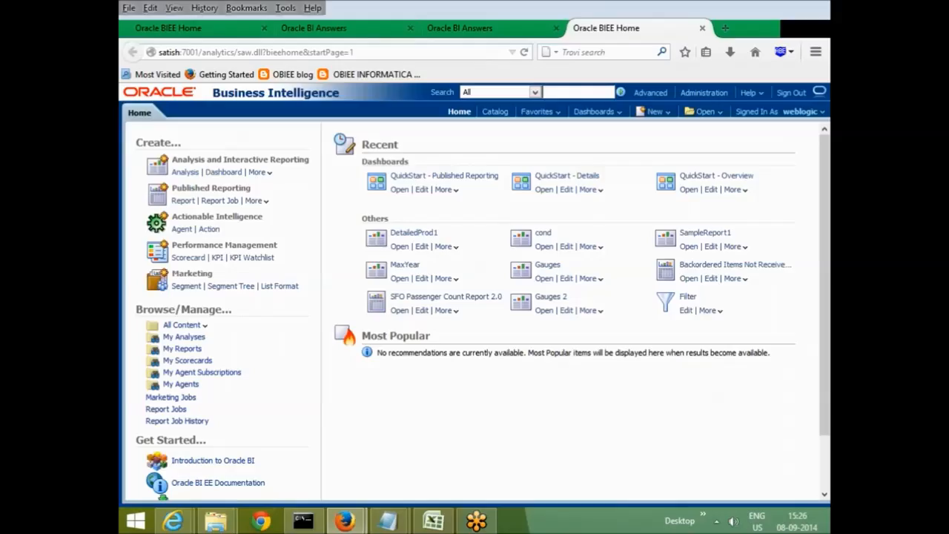
Create a new analysis on the SalesAnalytics subject area, add the BRAND column, and expand the SAMP_OFFICES_D folder.
left_click(655, 112)
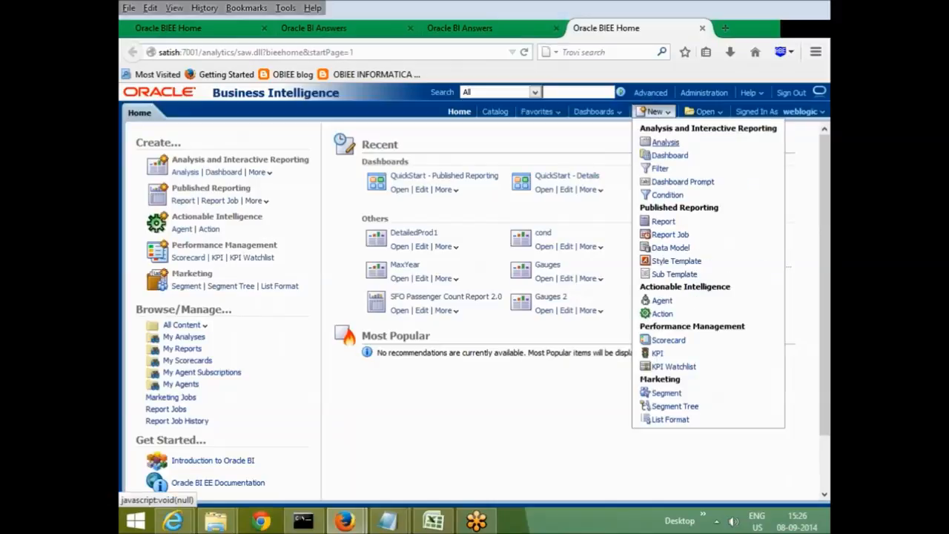
left_click(667, 142)
left_click(630, 148)
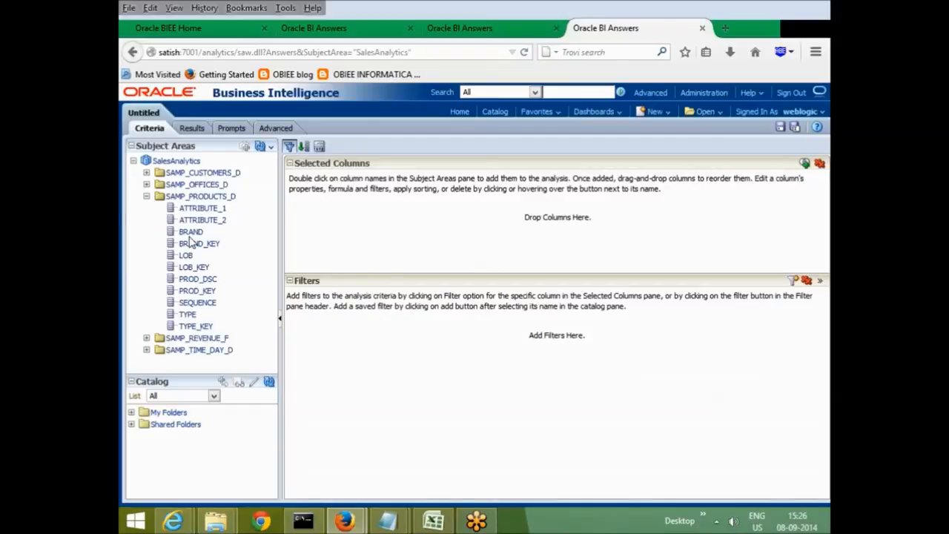
double_click(190, 235)
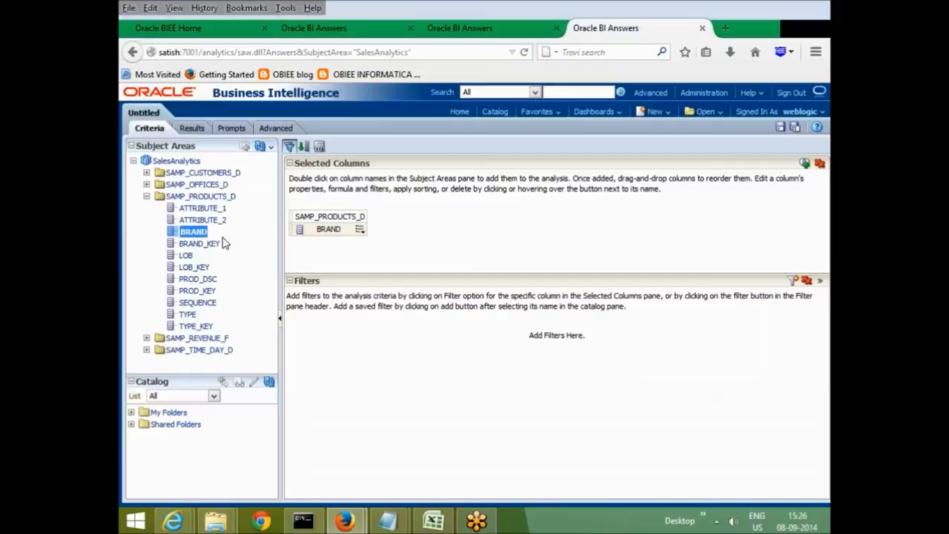
left_click(146, 183)
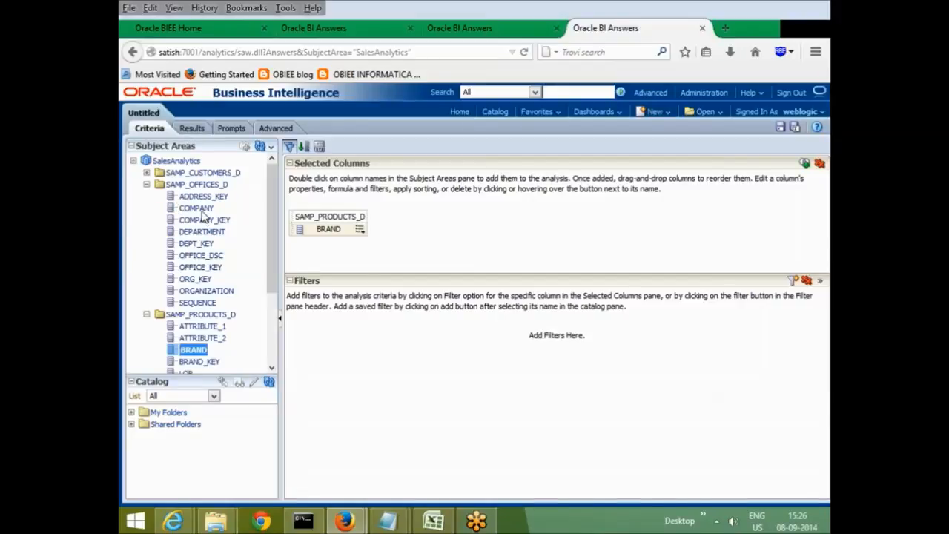
double_click(197, 208)
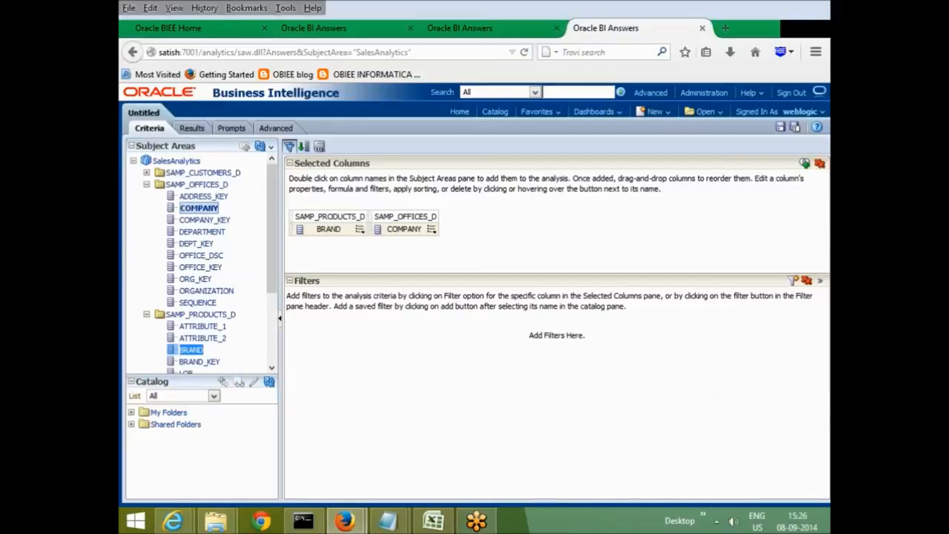
left_click(432, 230)
left_click(456, 300)
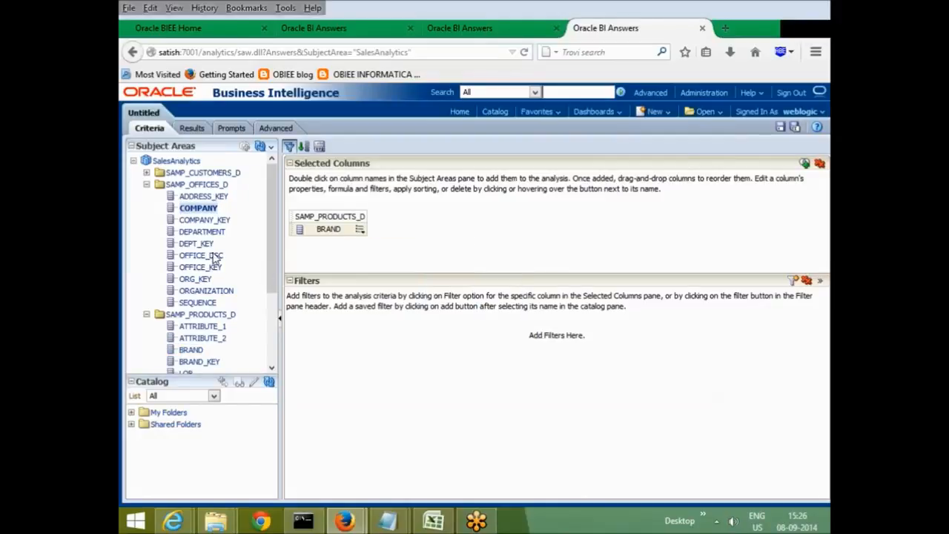
Add the DEPT_KEY and OFFICE_DSC columns from SAMP_OFFICES_D to the analysis.
double_click(207, 244)
double_click(208, 256)
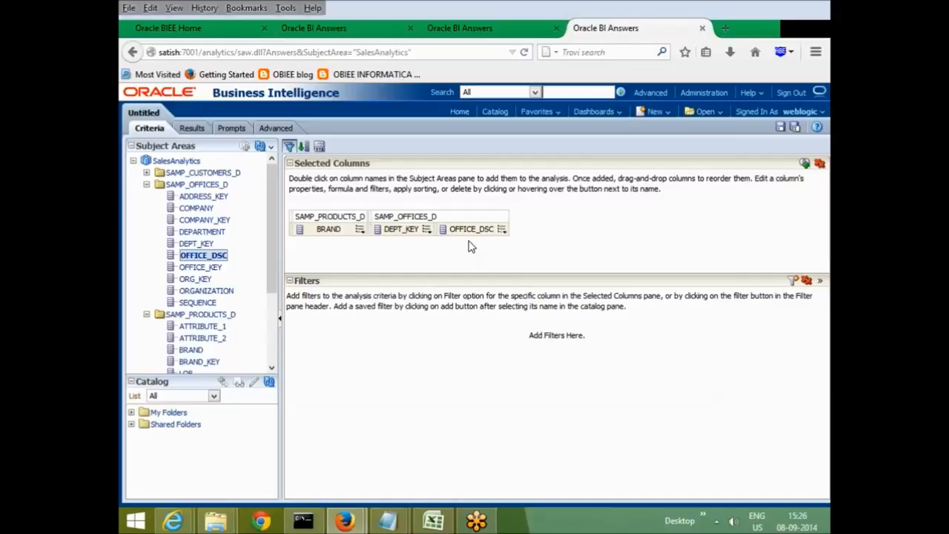
scroll(219, 319, "down", 3)
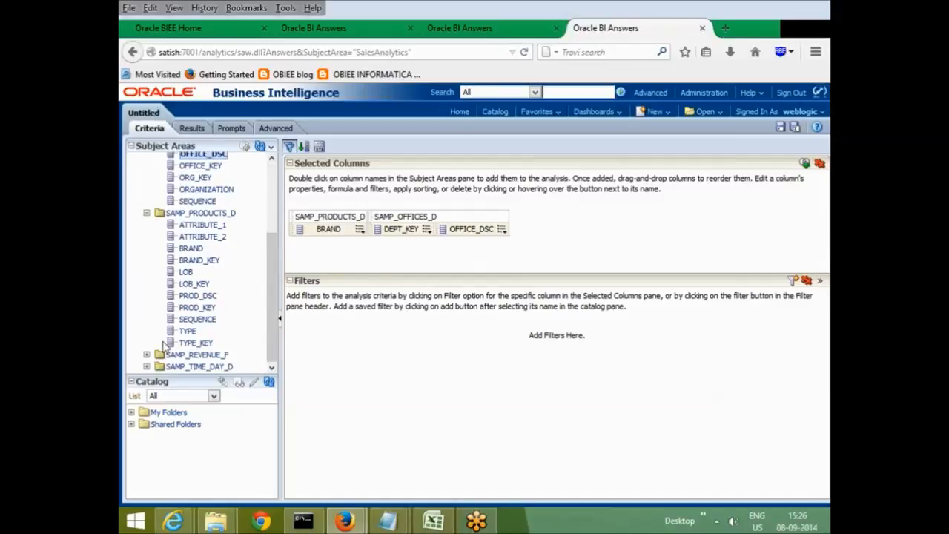
Expand the SAMP_REVENUE_F folder and add its TotalRev column to the analysis.
left_click(146, 355)
scroll(200, 326, "down", 6)
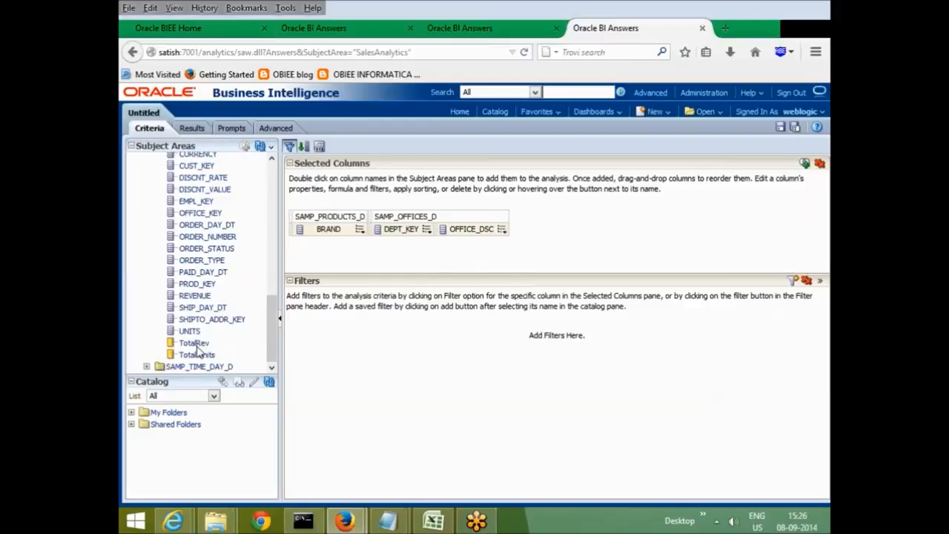
double_click(200, 344)
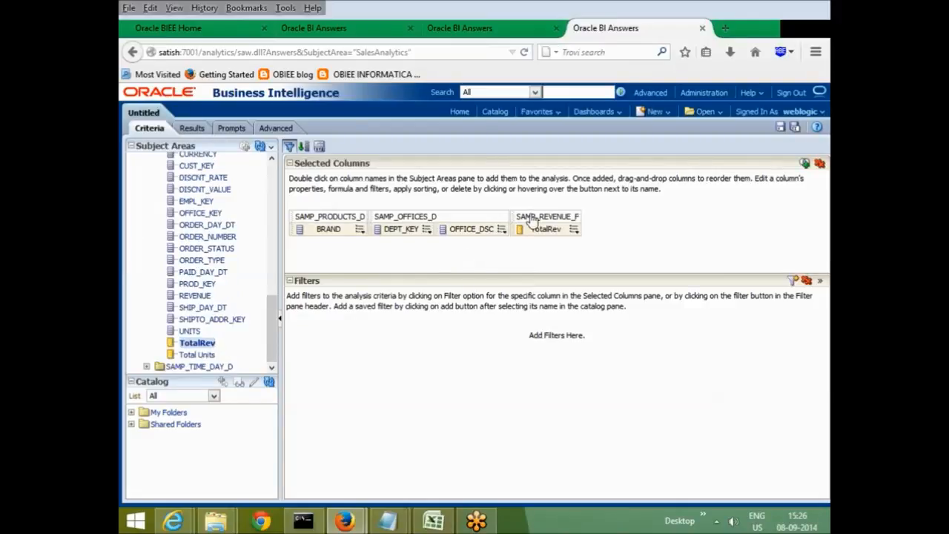
Save the analysis as DetailedOffice2 in /Shared Folders/Test.
left_click(780, 128)
left_click(447, 247)
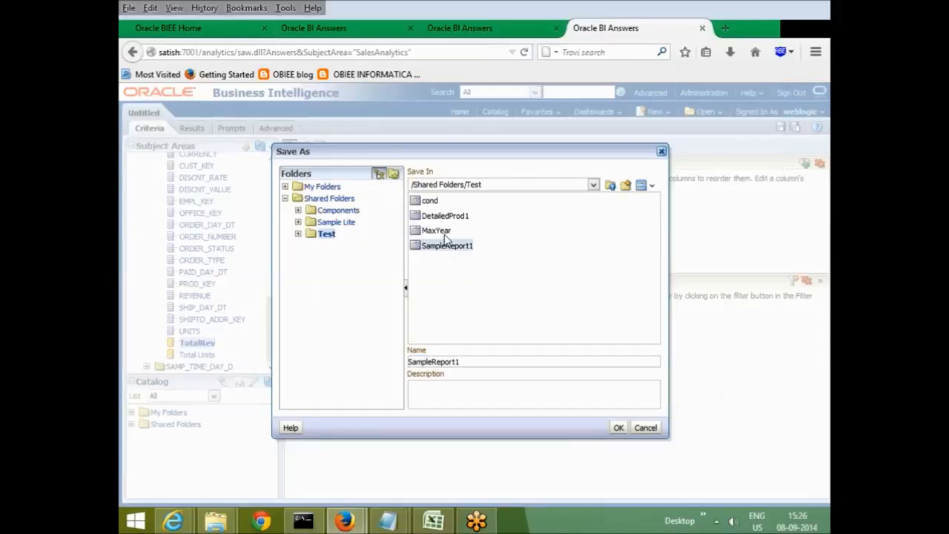
left_click(437, 215)
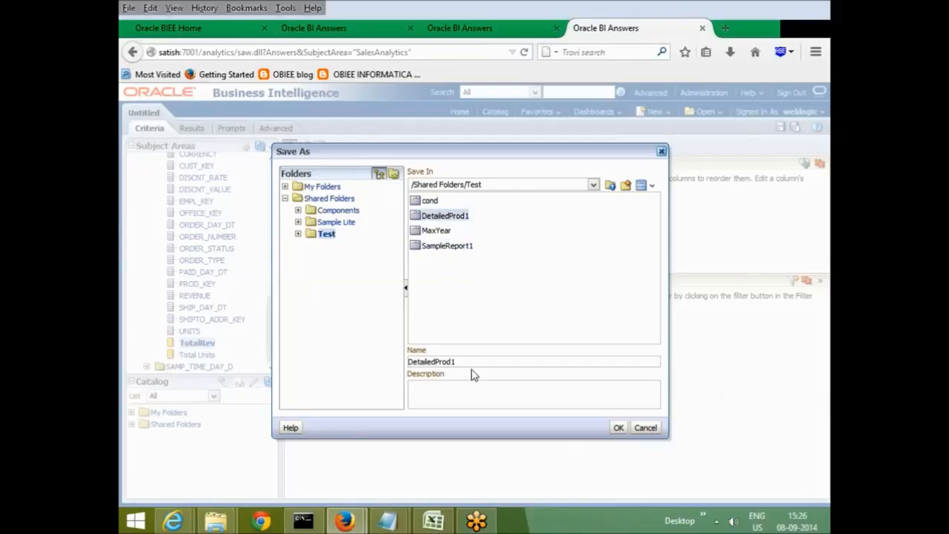
left_click(473, 364)
key("Left")
key("Left")
key("Left")
key("BackSpace")
key("BackSpace")
key("BackSpace")
key("BackSpace")
type("Office2")
key("Delete")
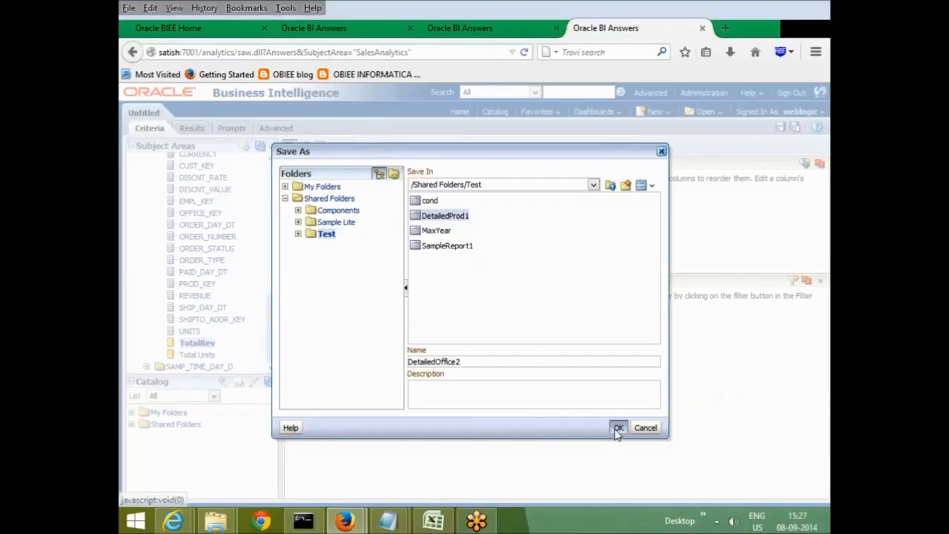
left_click(617, 429)
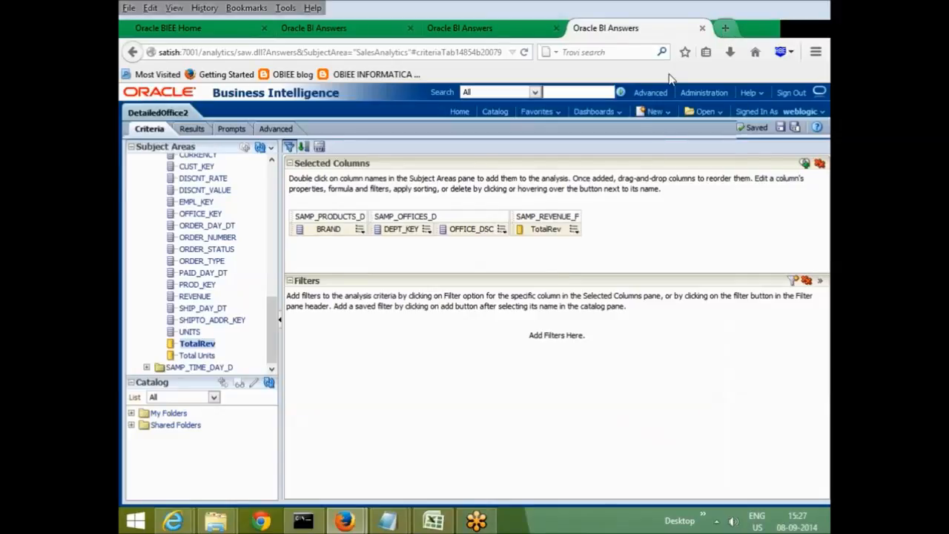
Open the Oracle BI analytics home page in another new browser tab.
key("ctrl+t")
type("as")
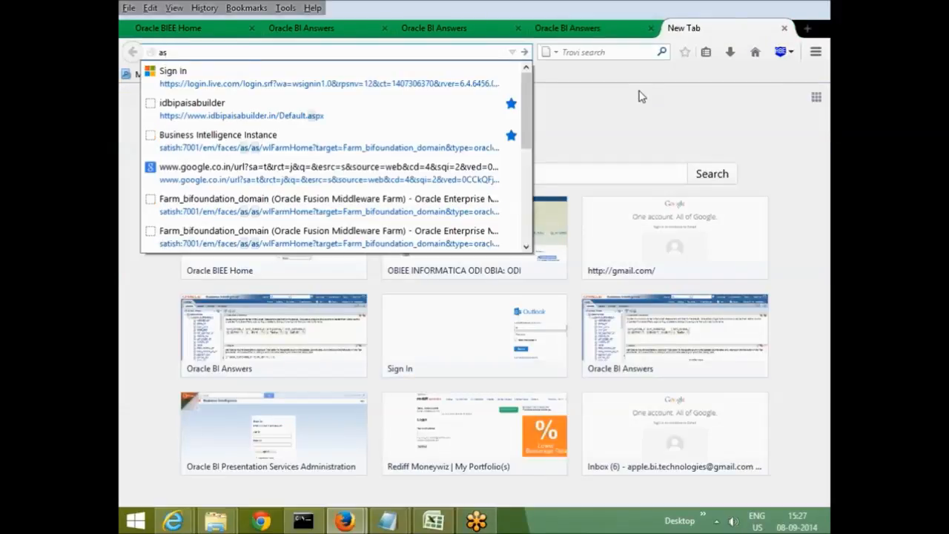
key("BackSpace")
key("BackSpace")
type("satish/")
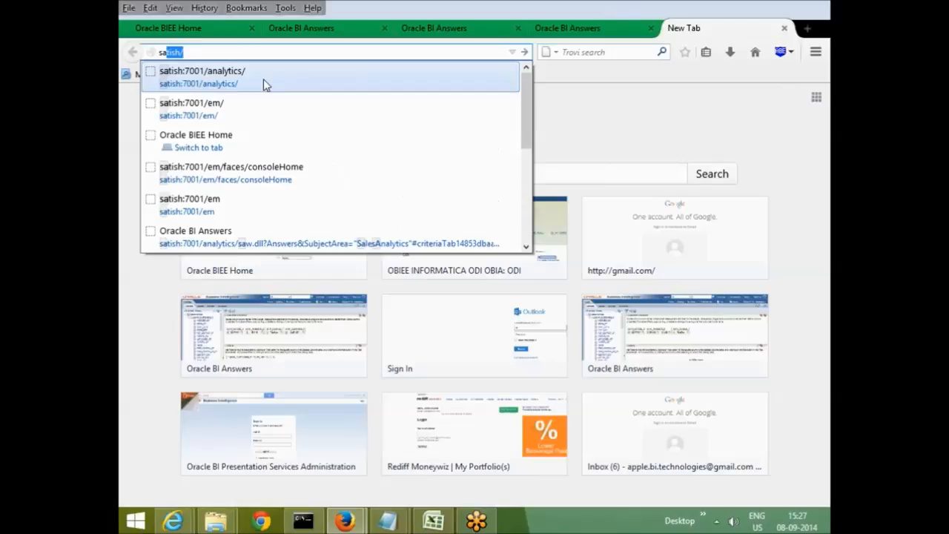
left_click(264, 80)
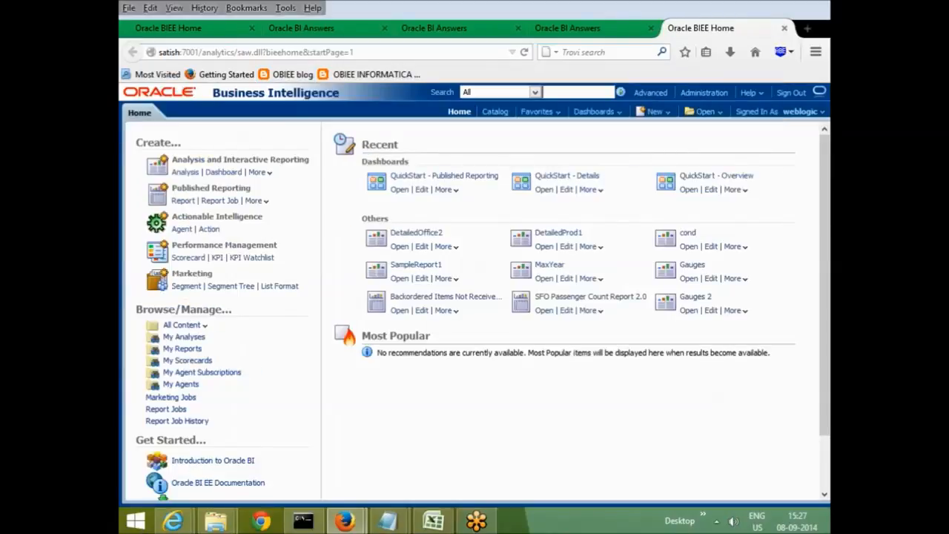
left_click(187, 173)
left_click(224, 178)
left_click(223, 172)
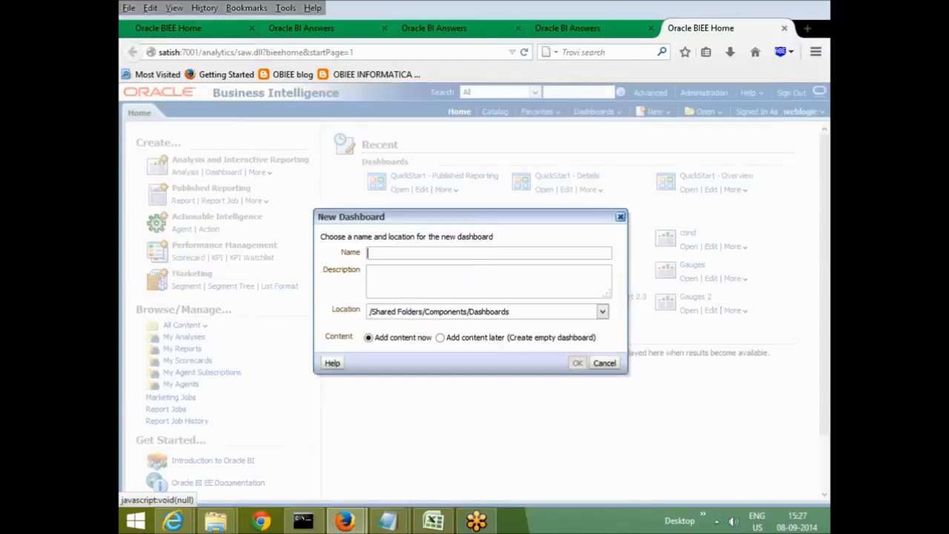
left_click(604, 362)
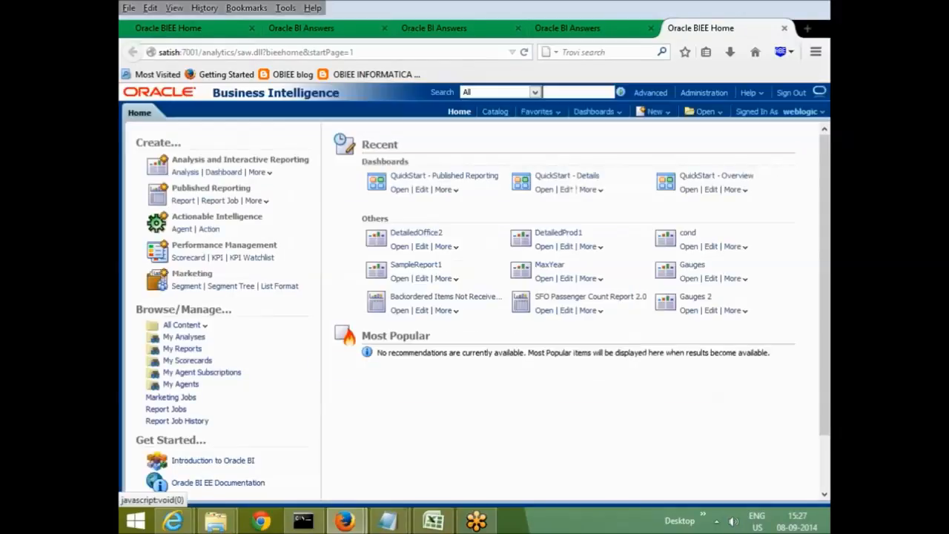
Create a new analysis on the SalesAnalytics subject area with the CUST_KEY and NAME columns from SAMP_CUSTOMERS_D.
left_click(185, 172)
left_click(222, 181)
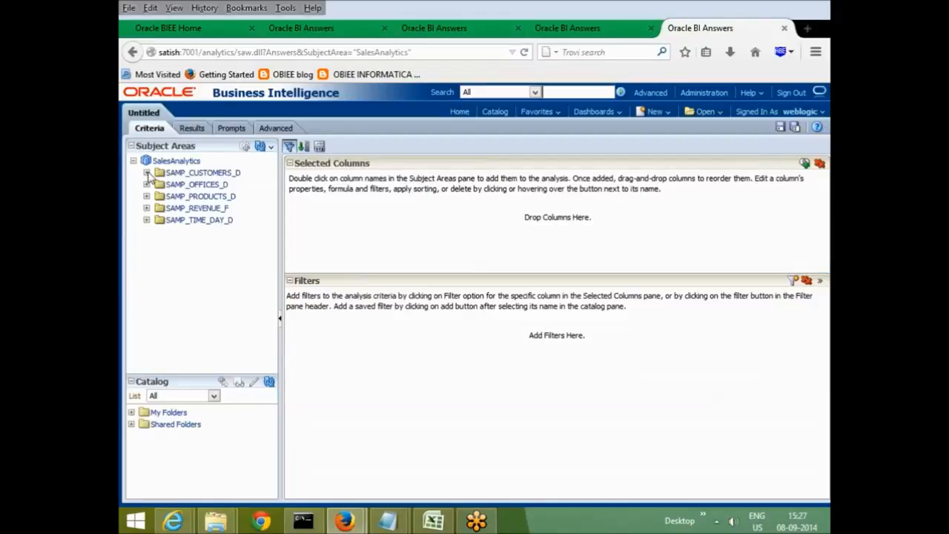
left_click(147, 172)
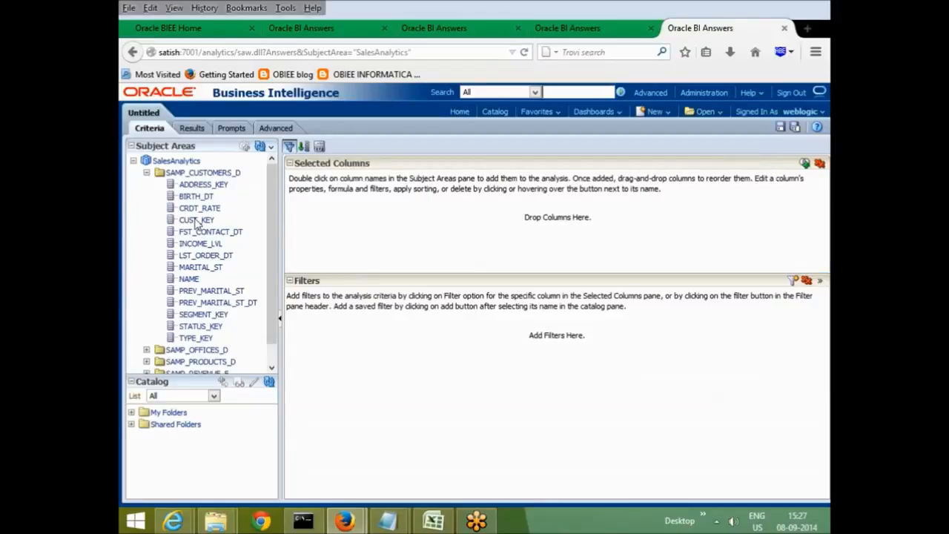
double_click(196, 221)
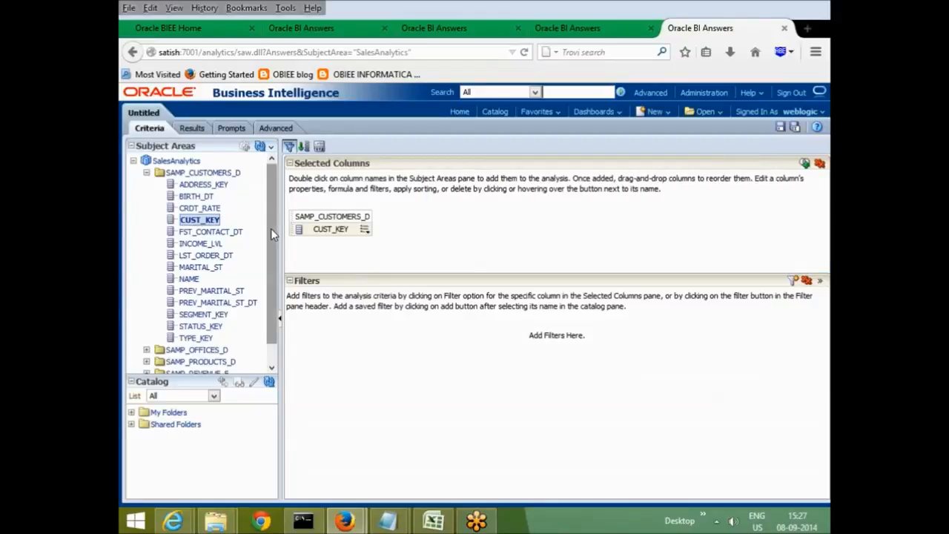
double_click(187, 279)
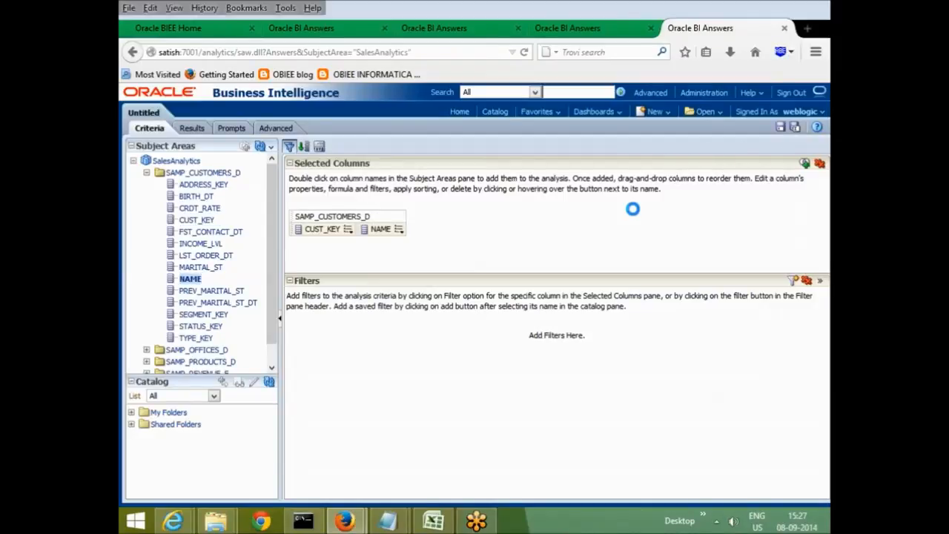
Save the customer analysis as Detailed_cust3 in /Shared Folders/Test.
left_click(780, 126)
type("custDeta")
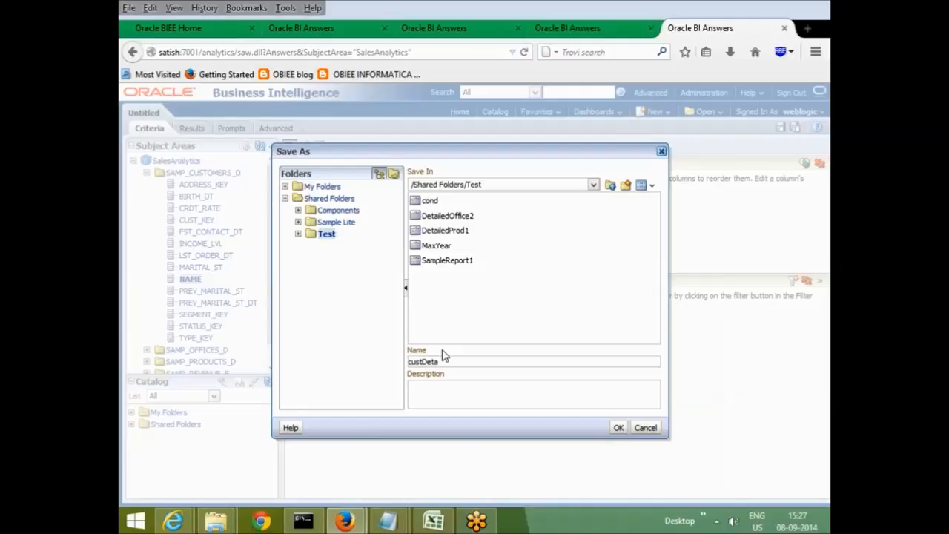
key("Home")
type("d")
key("BackSpace")
type("Detailed_cust3")
left_click(618, 427)
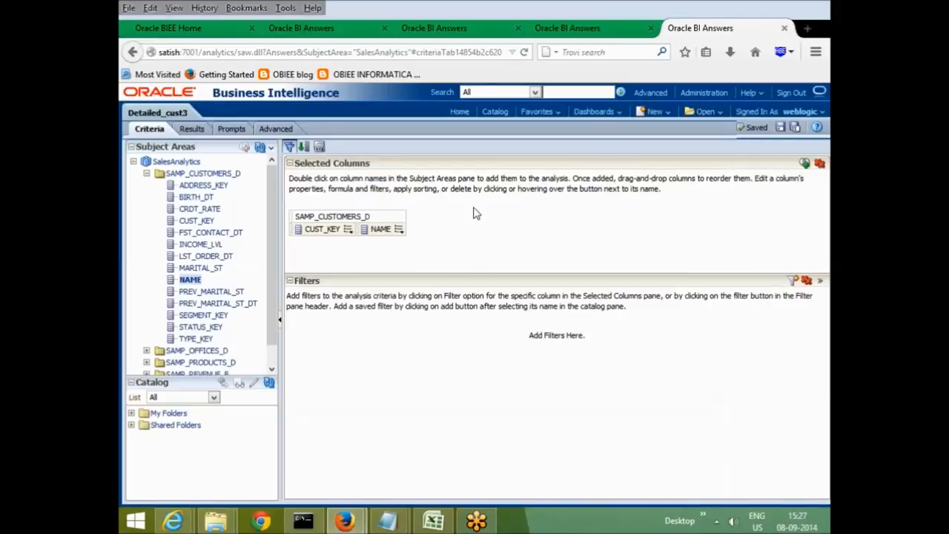
Return to the criteria of the cond analysis in its browser tab.
left_click(178, 28)
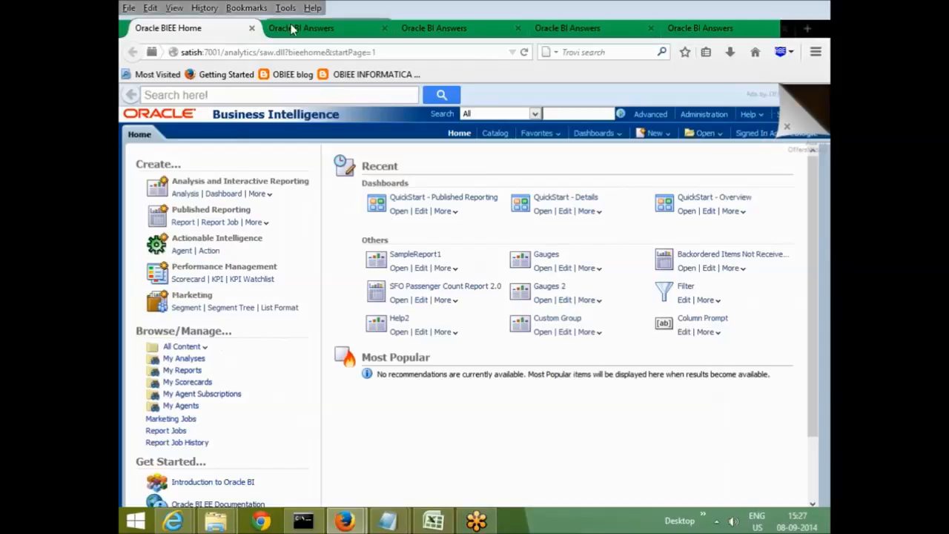
left_click(301, 29)
left_click(146, 128)
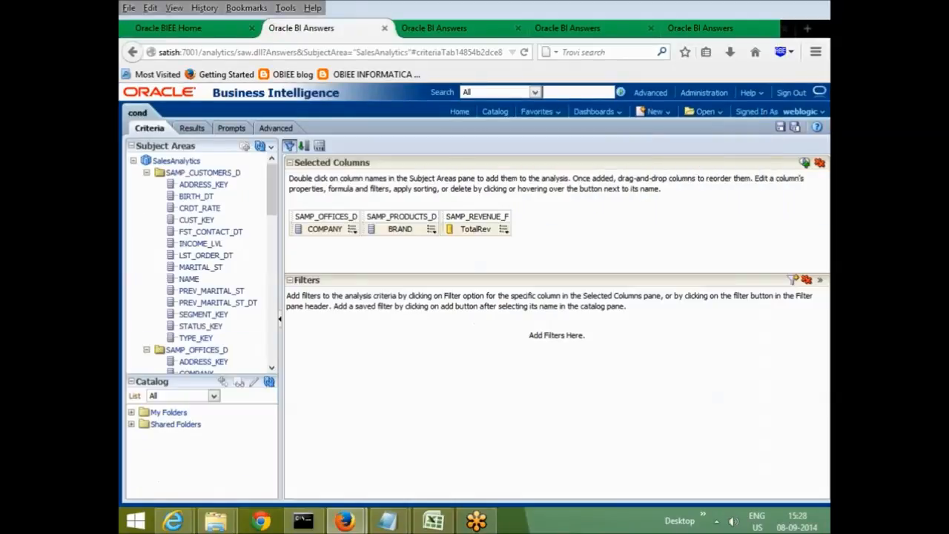
In the BRAND column's interaction properties, set the value's primary interaction to Action Links.
left_click(432, 229)
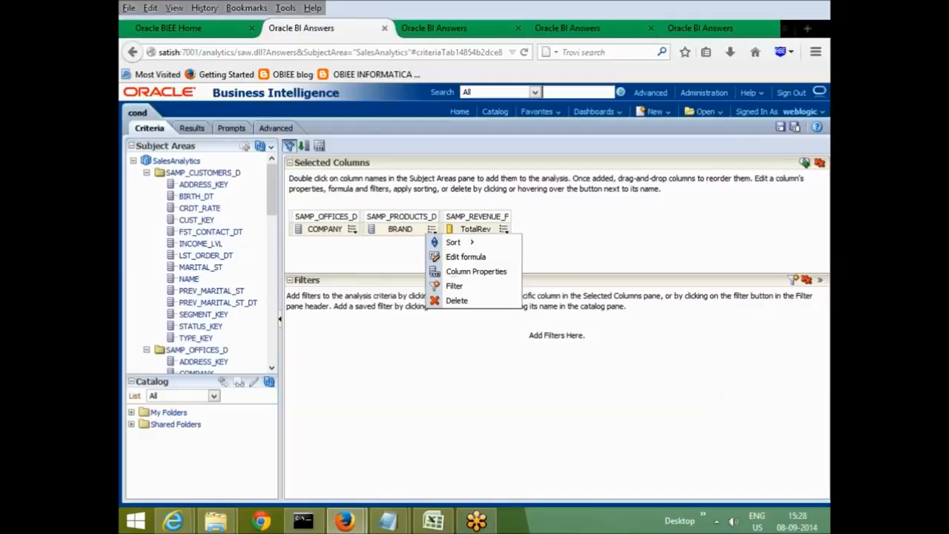
left_click(481, 272)
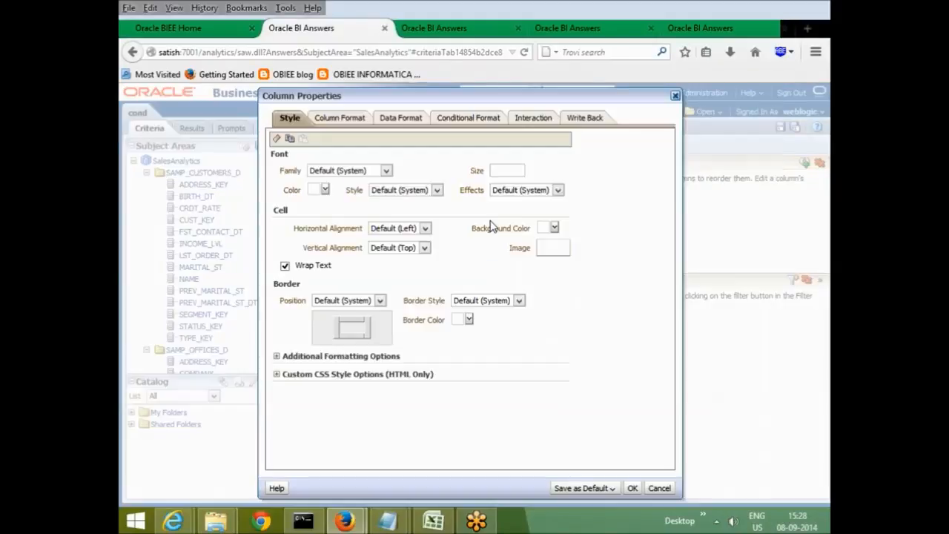
left_click(536, 117)
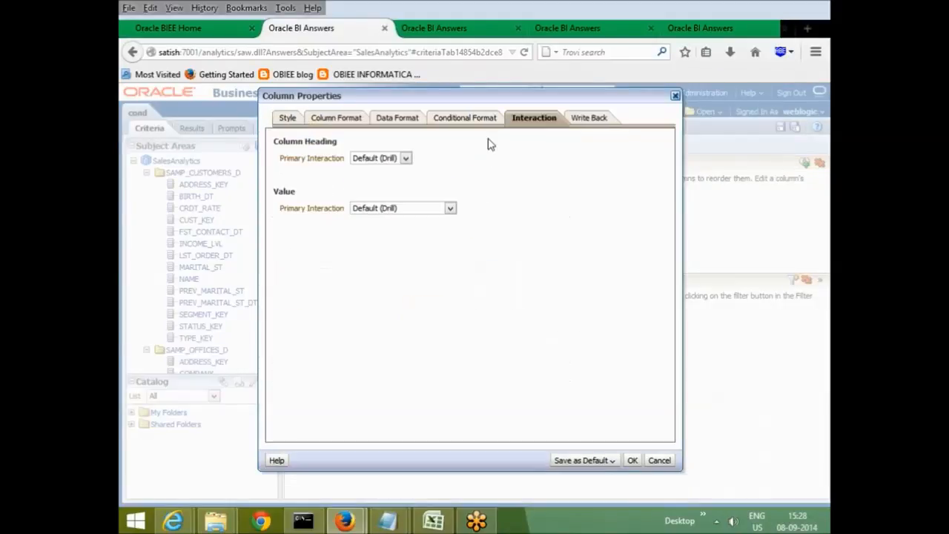
left_click(450, 209)
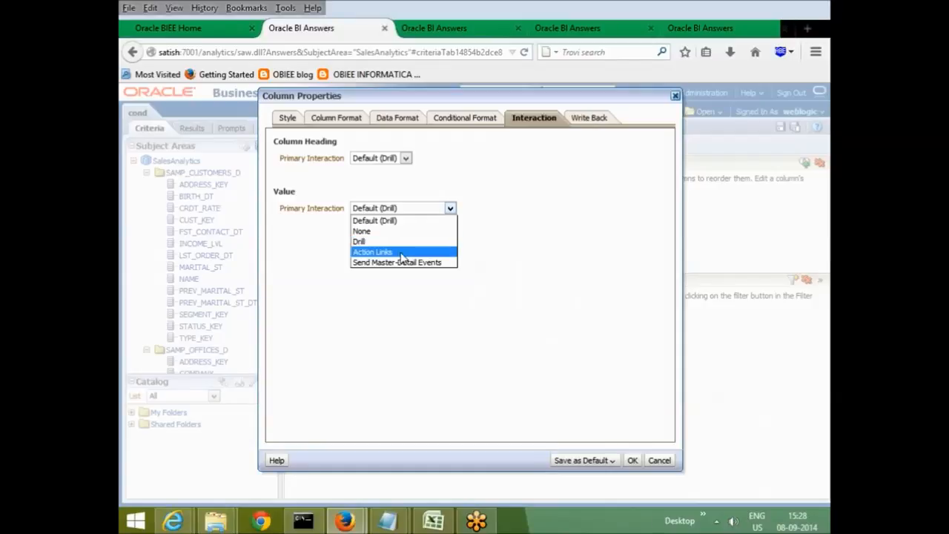
left_click(401, 256)
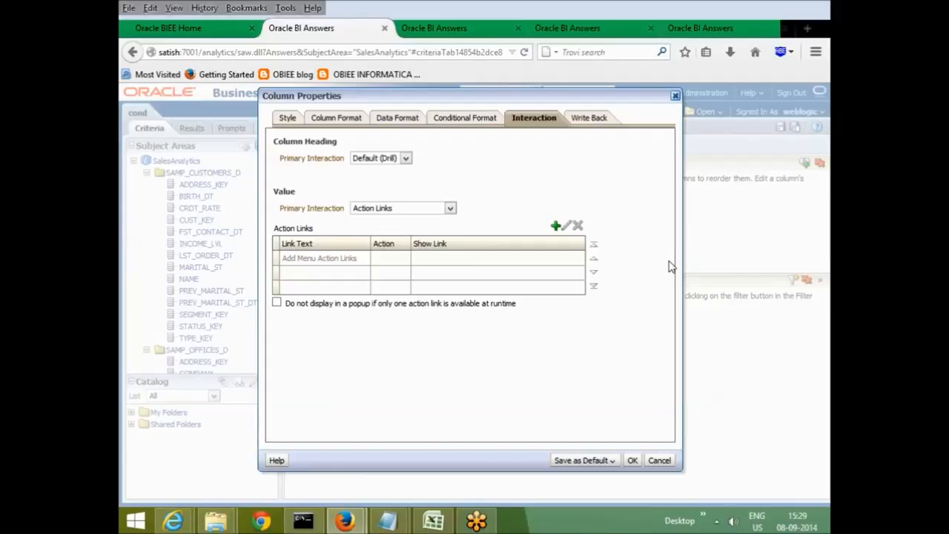
Add an action link with the text Link1 and give it a new Navigate to BI Content action.
left_click(555, 229)
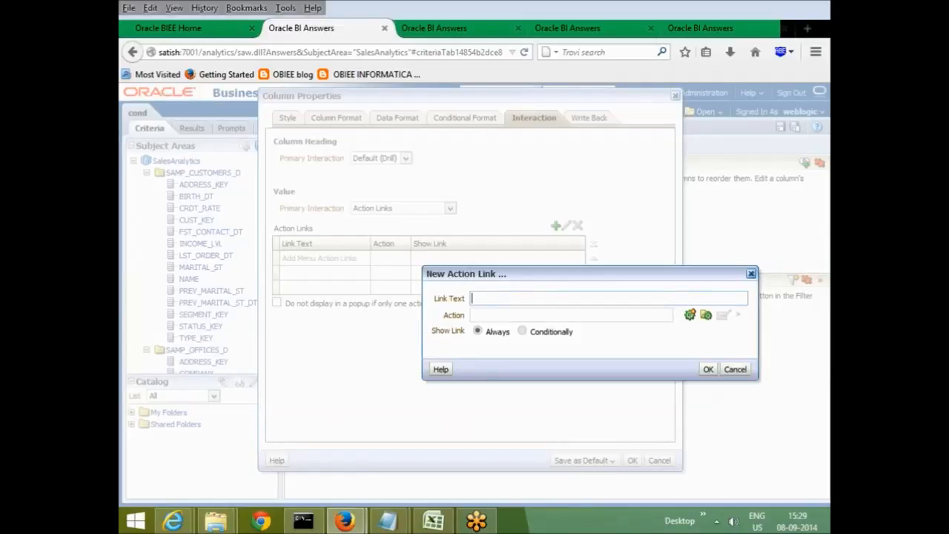
type("Link1")
left_click(690, 315)
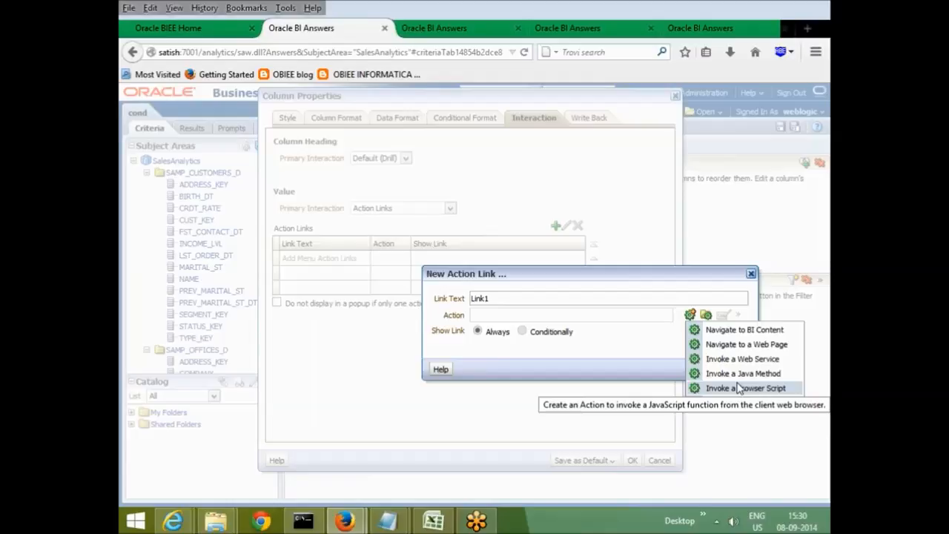
left_click(733, 332)
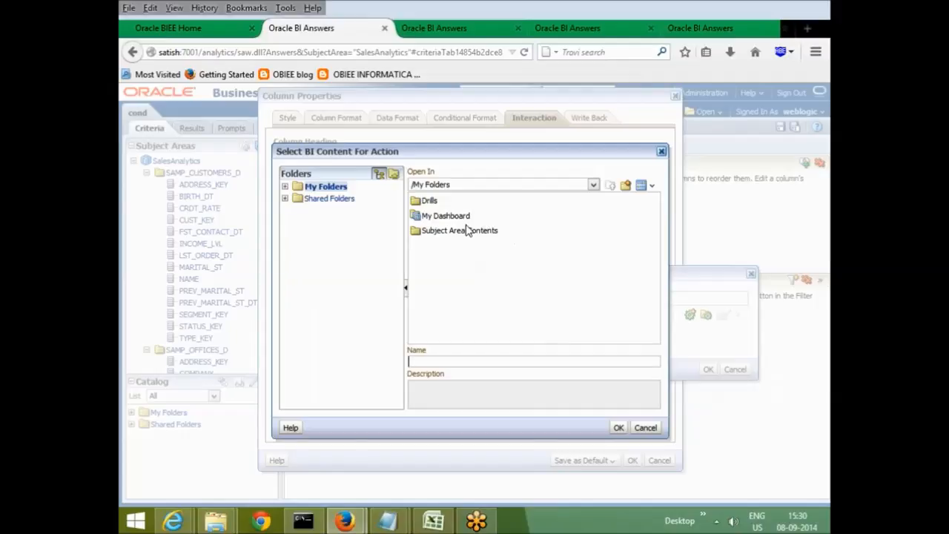
Choose the DetailedProd1 analysis in /Shared Folders/Test as the action's target content.
left_click(326, 198)
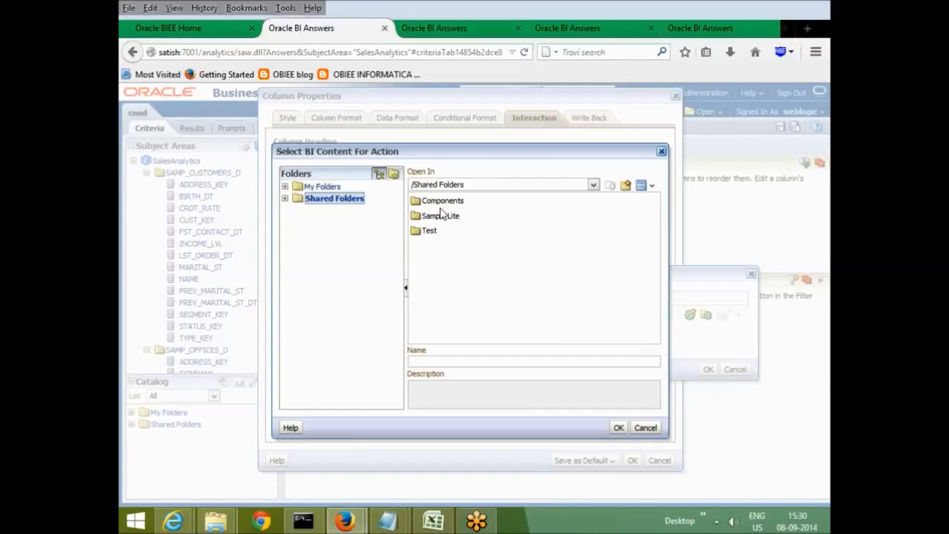
double_click(442, 202)
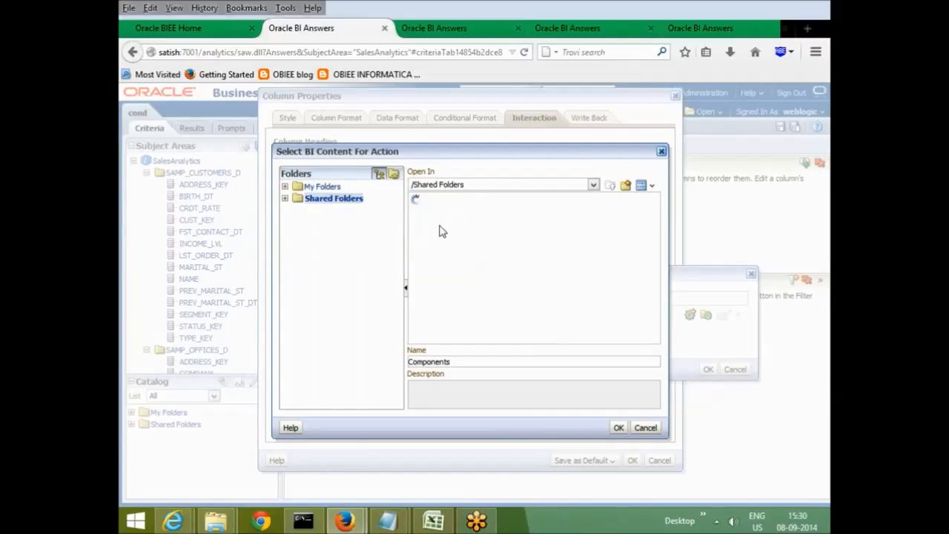
left_click(609, 186)
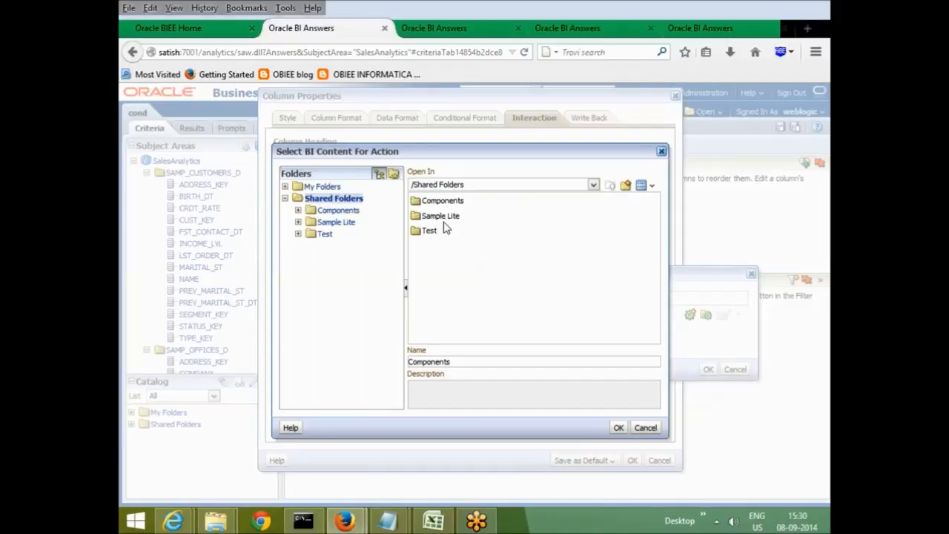
double_click(437, 231)
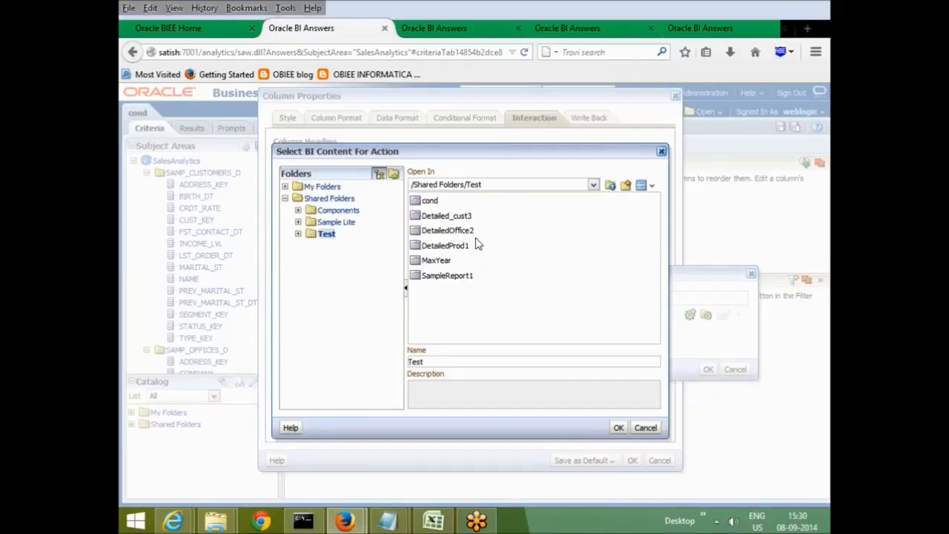
left_click(457, 246)
left_click(618, 430)
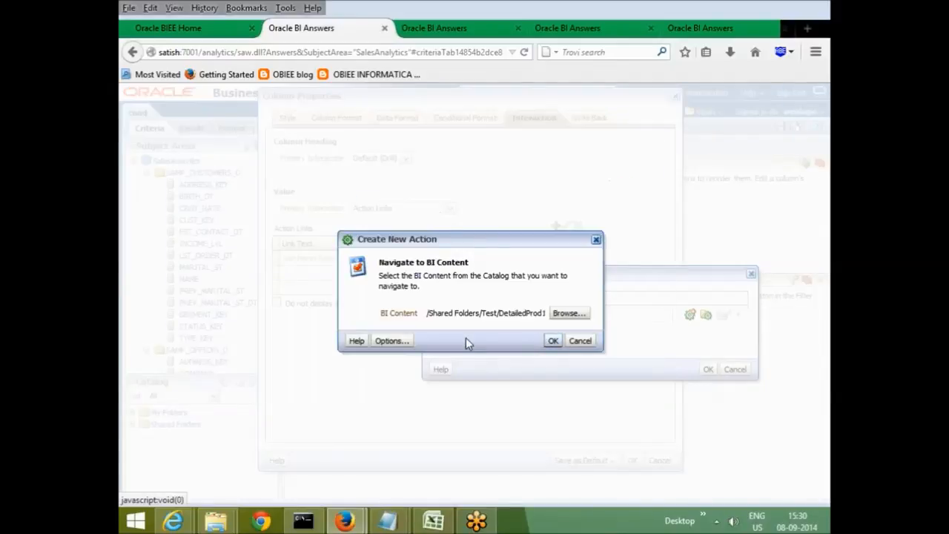
Set the action's options so that the target content opens in a new window.
left_click(399, 341)
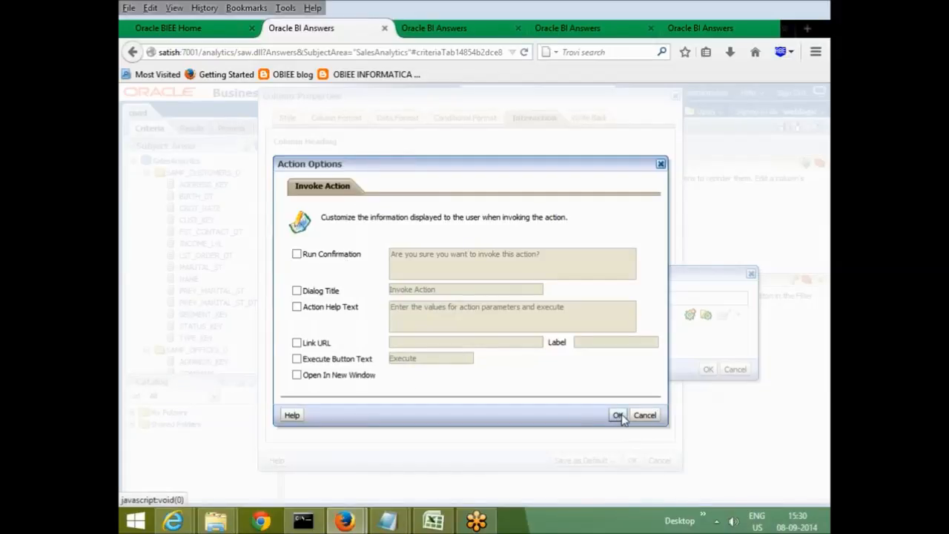
left_click(297, 375)
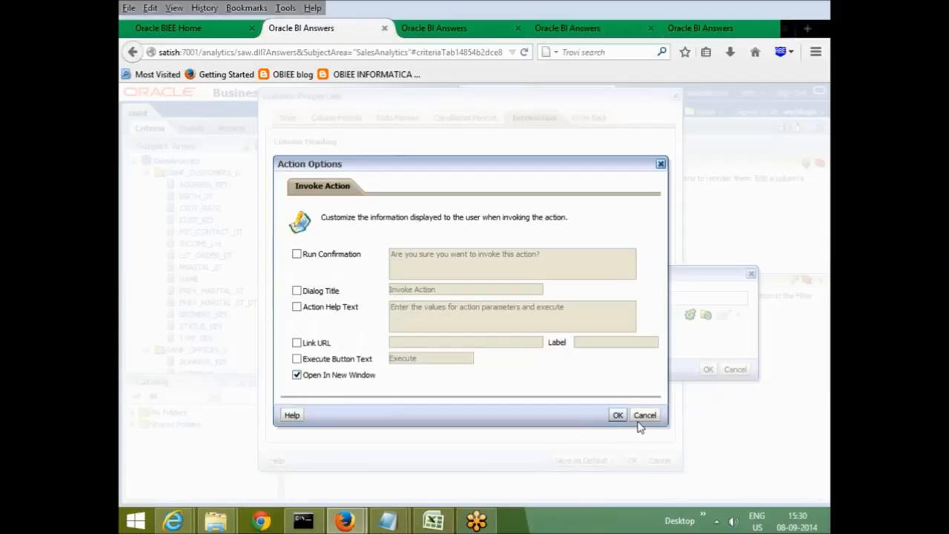
left_click(618, 416)
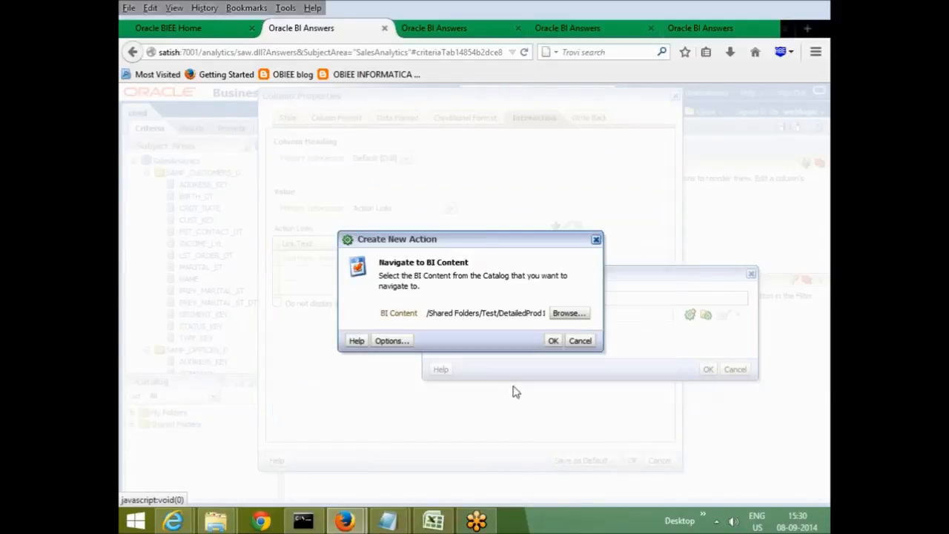
Confirm the DetailedProd1 navigation action and add Link1 to the BRAND column's action links.
left_click(552, 341)
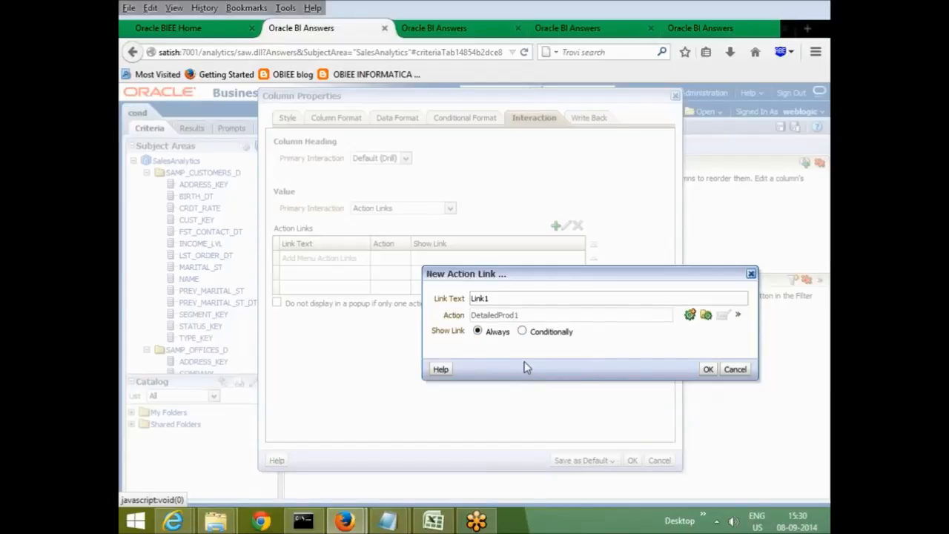
left_click(708, 370)
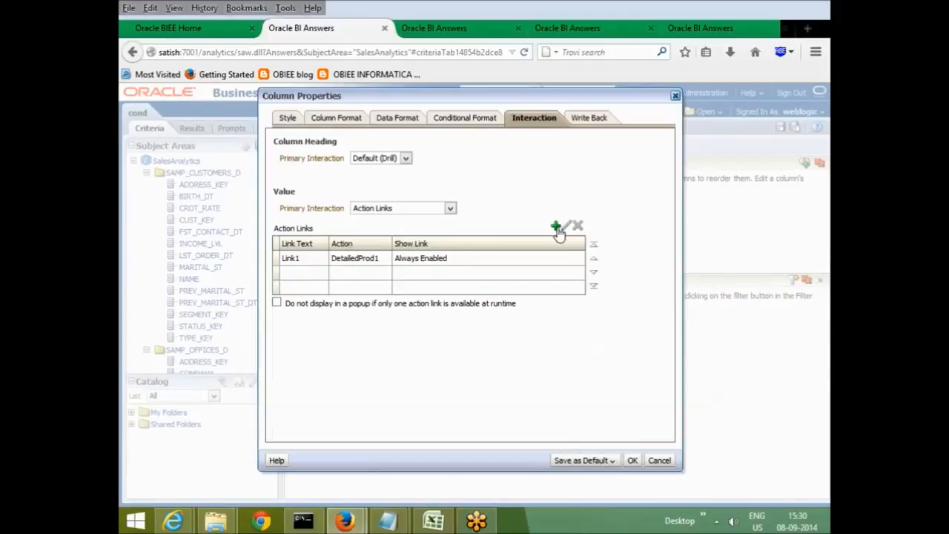
left_click(555, 226)
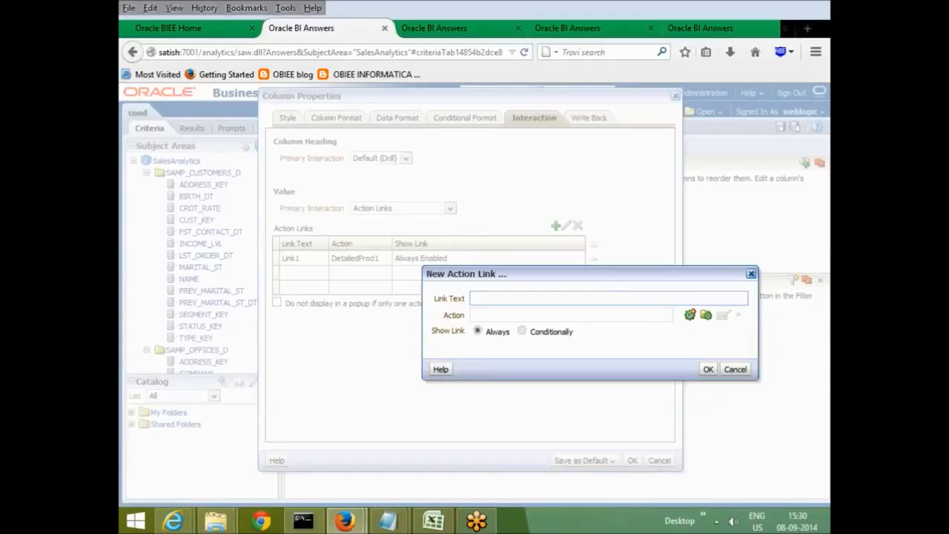
type("Link2")
left_click(689, 314)
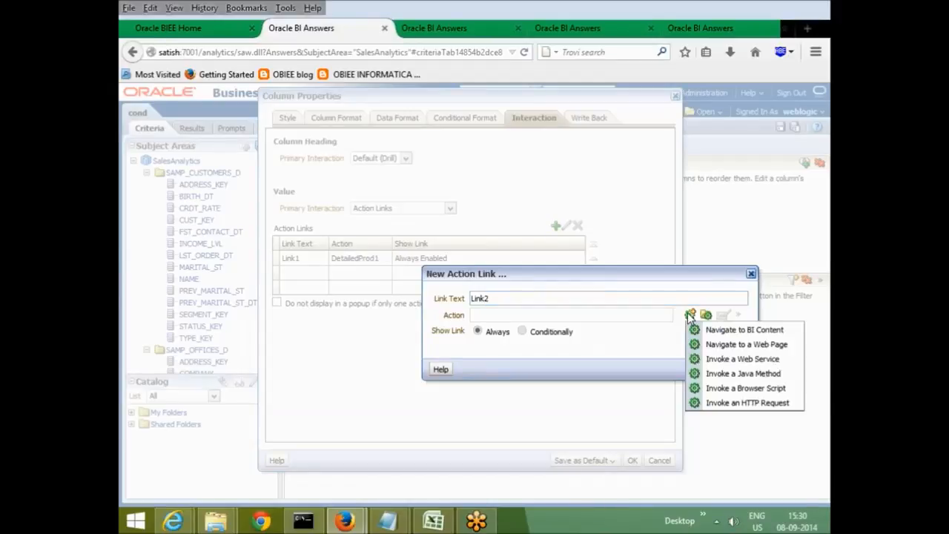
left_click(768, 345)
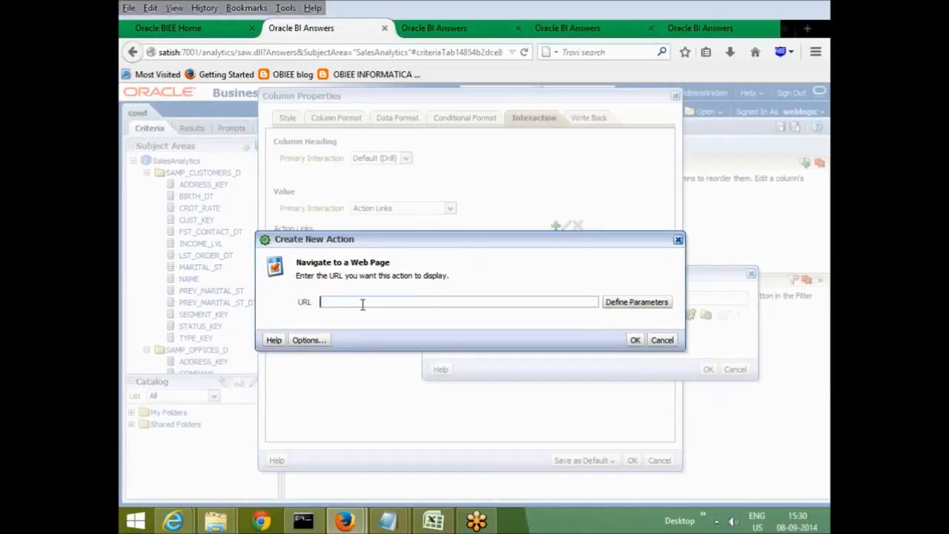
type("https://www.bigdatascience.in")
left_click(635, 340)
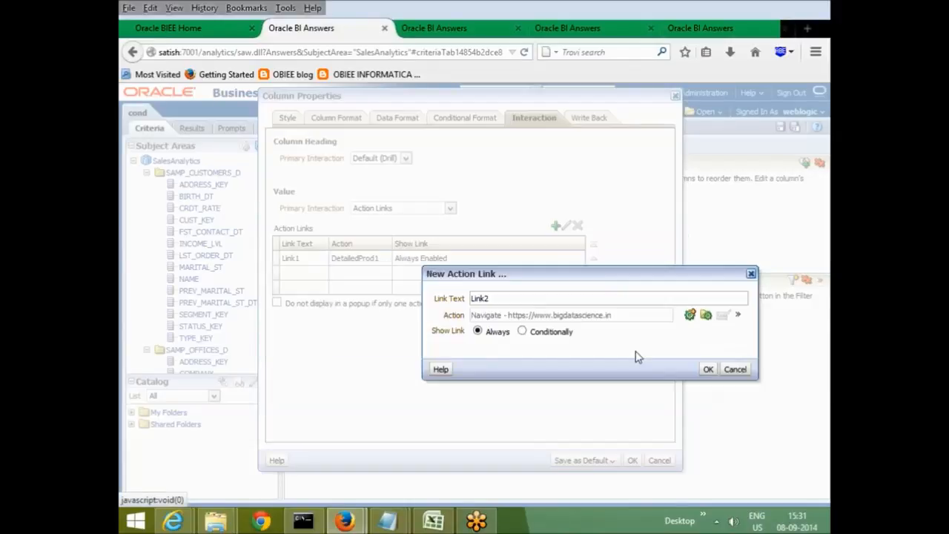
left_click(710, 368)
Add an action link with the text link3 that navigates to the DetailedOffice2 analysis in /Shared Folders/Test.
left_click(555, 225)
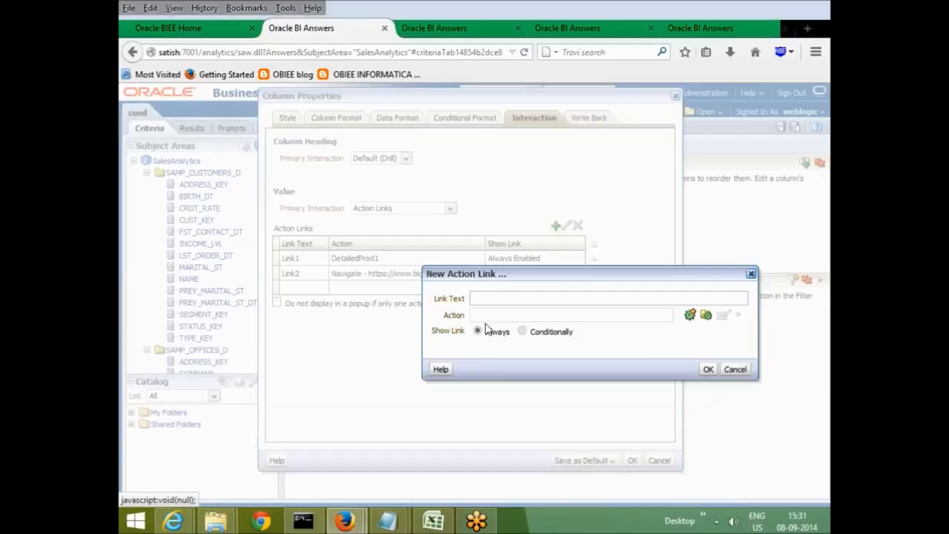
left_click(493, 301)
type("link3")
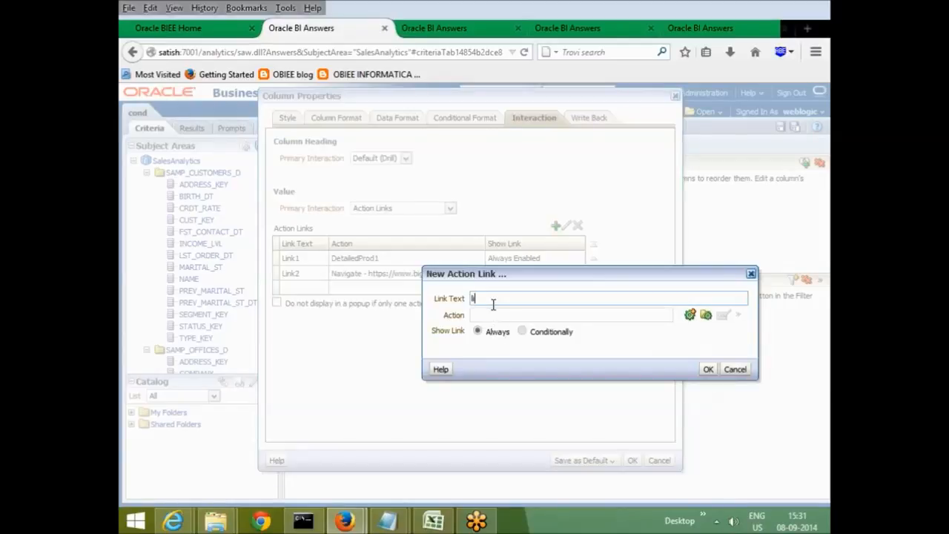
left_click(690, 315)
left_click(738, 329)
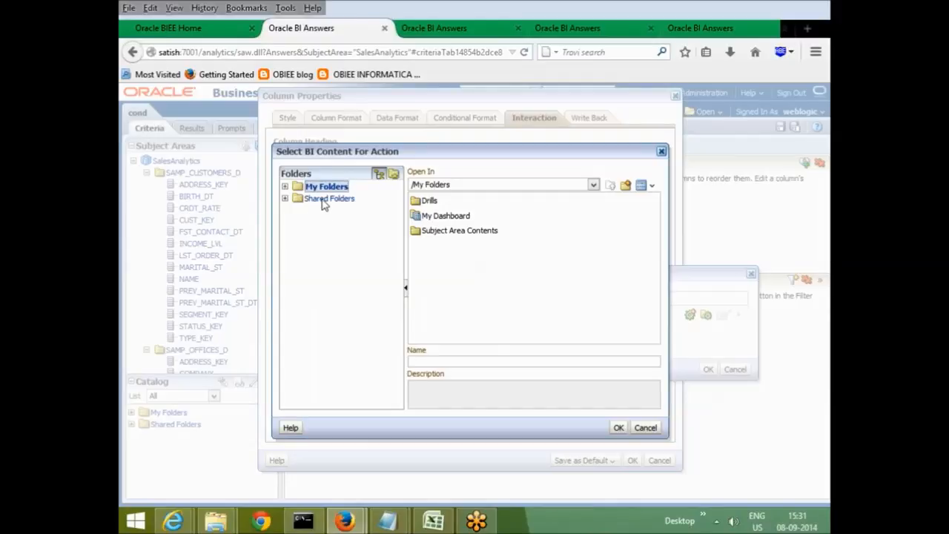
left_click(323, 201)
double_click(431, 232)
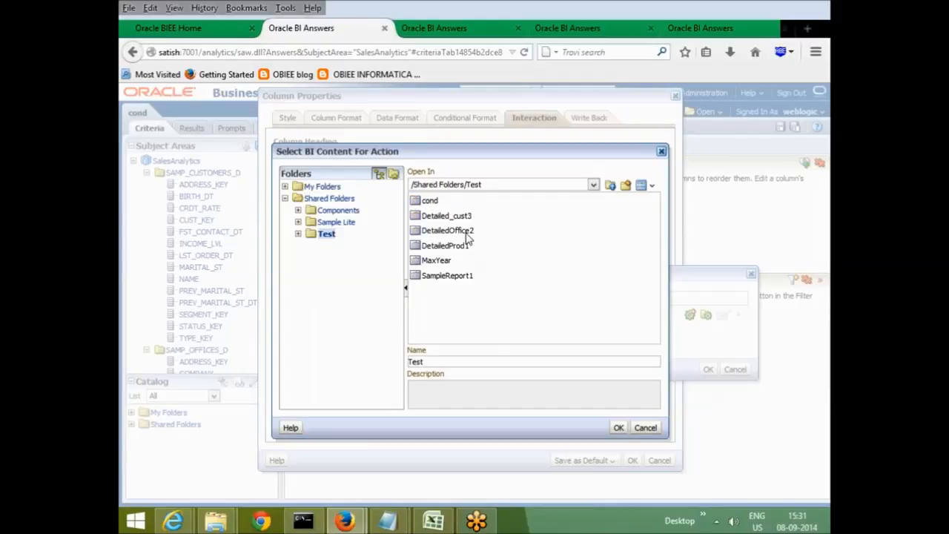
double_click(467, 231)
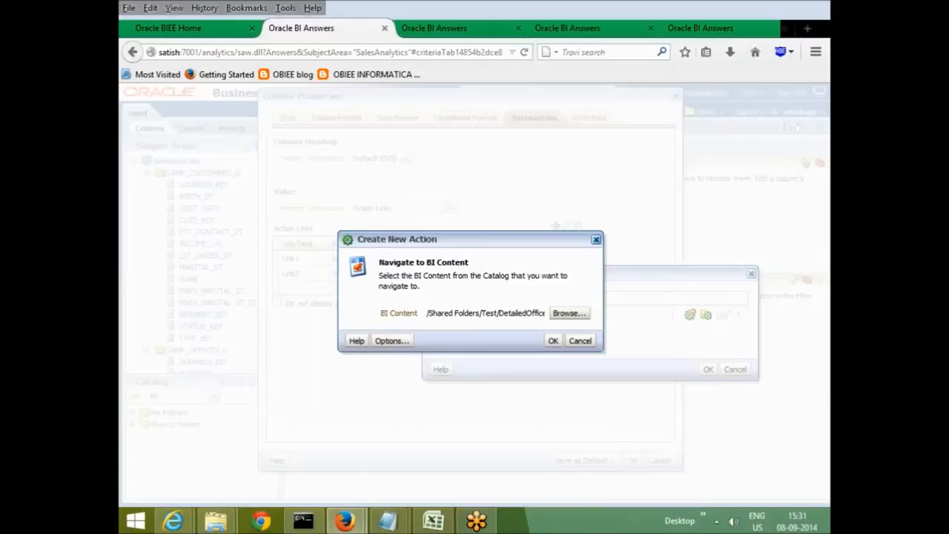
left_click(553, 340)
left_click(707, 369)
Add an action link with the text Link4 that navigates to Detailed_cust3 in /Shared Folders/Test, and apply the column properties.
left_click(555, 226)
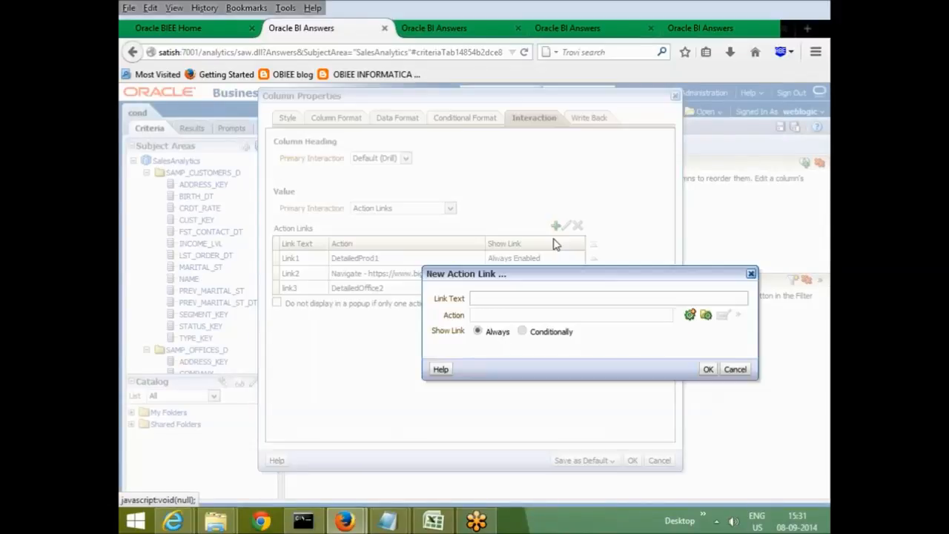
left_click(718, 298)
type("Link4")
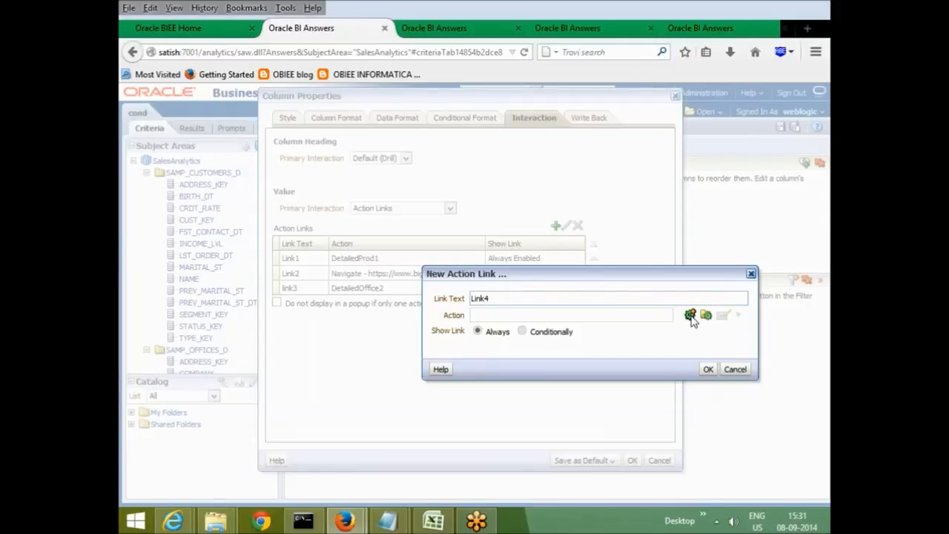
left_click(690, 316)
left_click(759, 334)
left_click(326, 199)
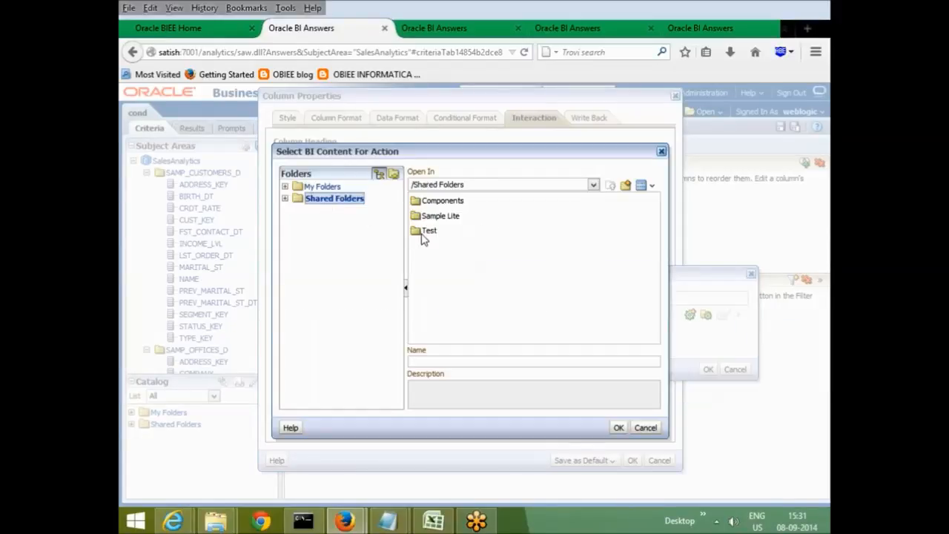
double_click(427, 230)
double_click(446, 215)
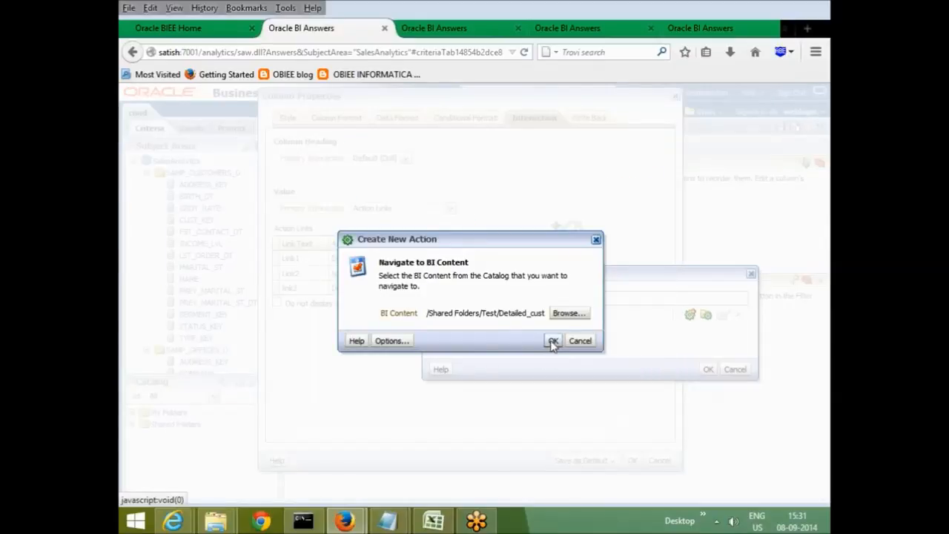
left_click(556, 342)
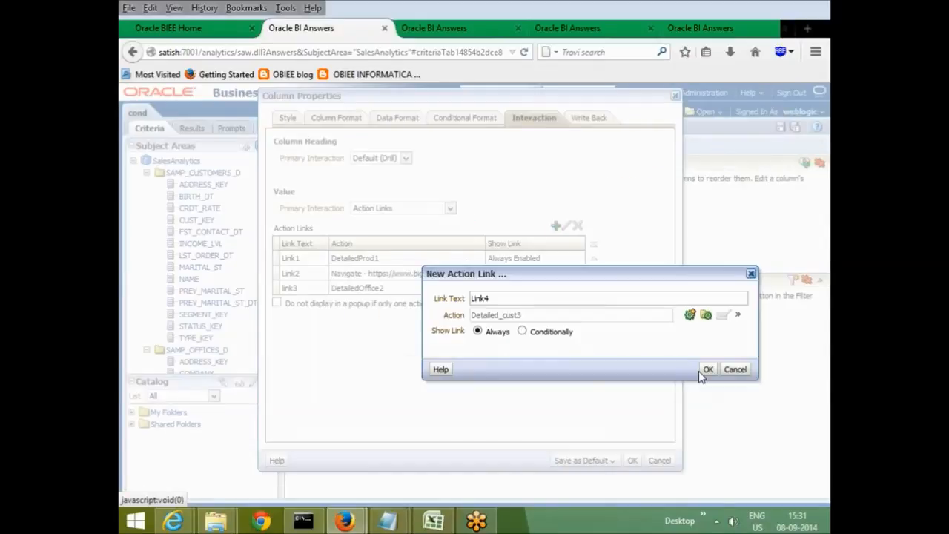
left_click(708, 369)
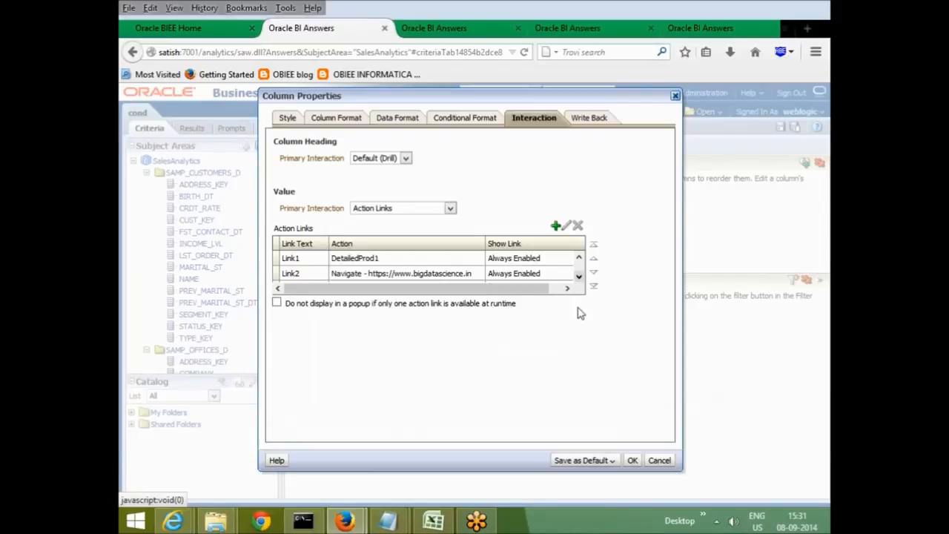
left_click(633, 460)
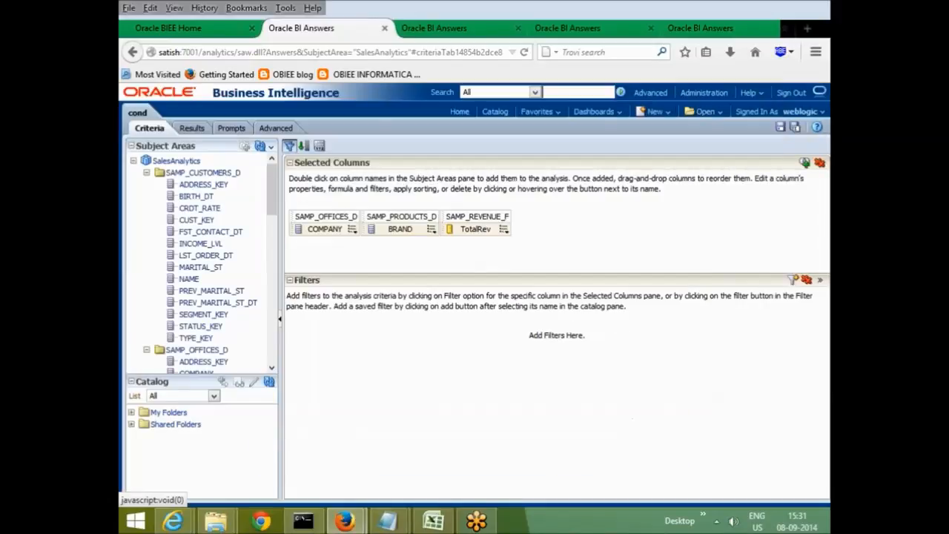
View the cond results, list the action links on Genmind Corp's BizTech brand, and save the analysis.
left_click(191, 127)
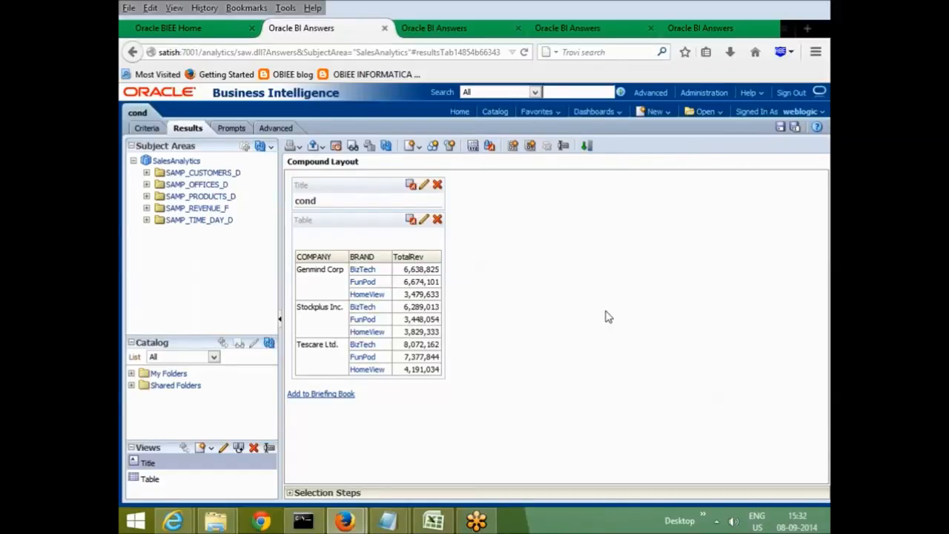
left_click(361, 269)
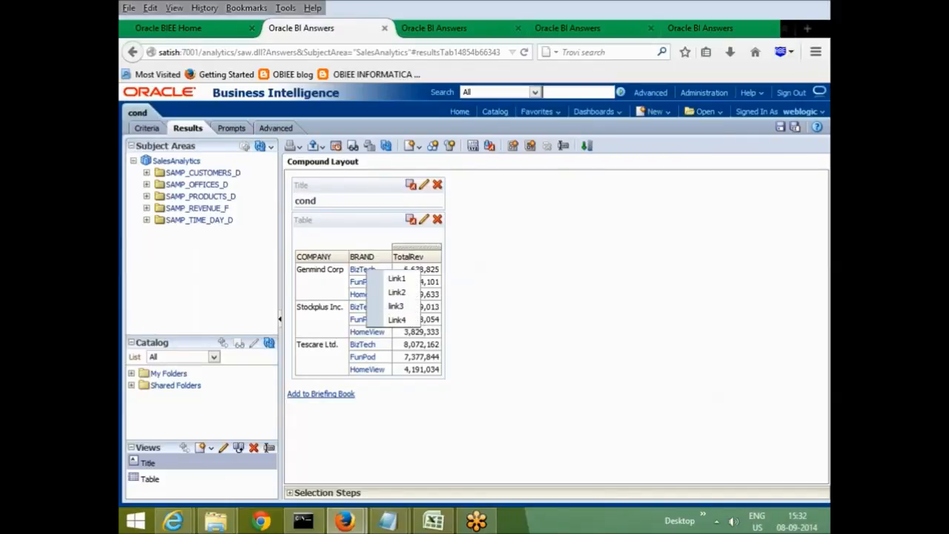
left_click(778, 127)
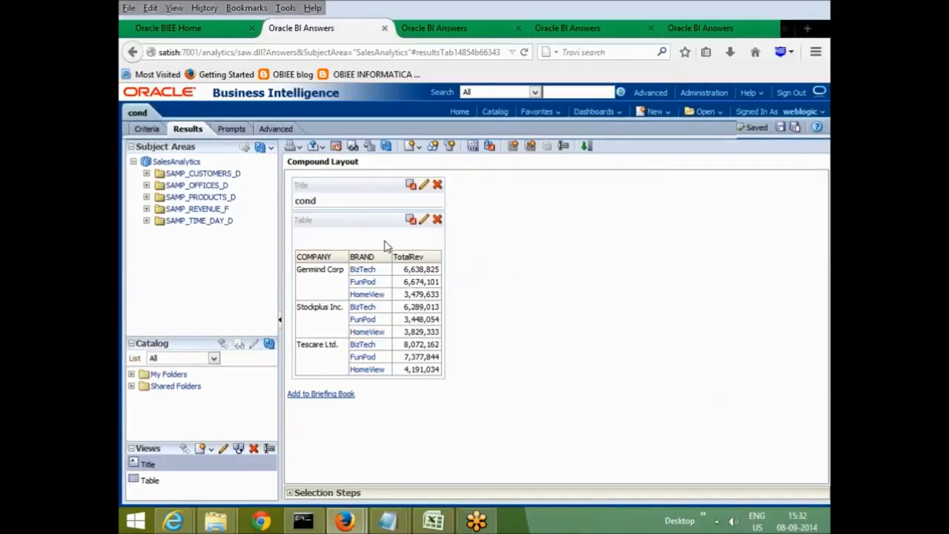
Test Link1 on Genmind Corp's BizTech brand and check the open browser pages for its target report.
left_click(361, 270)
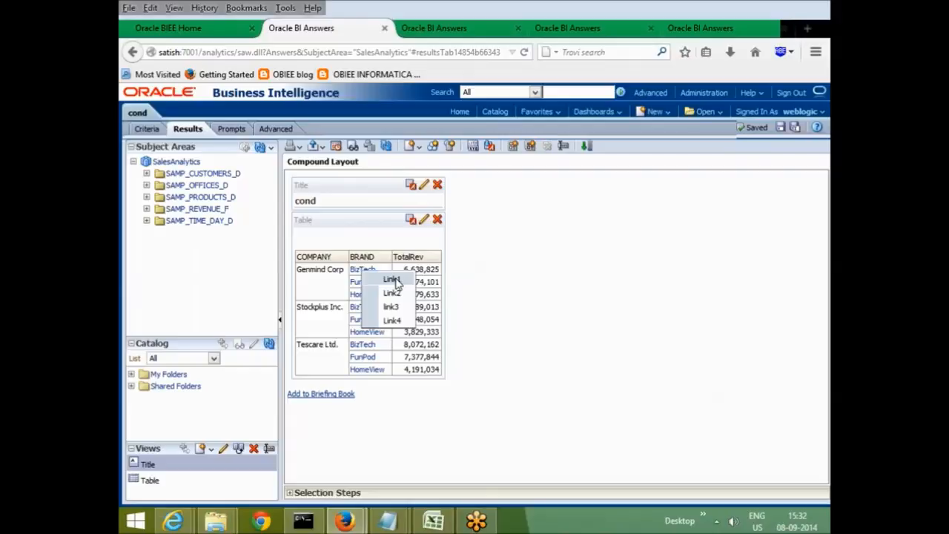
left_click(395, 280)
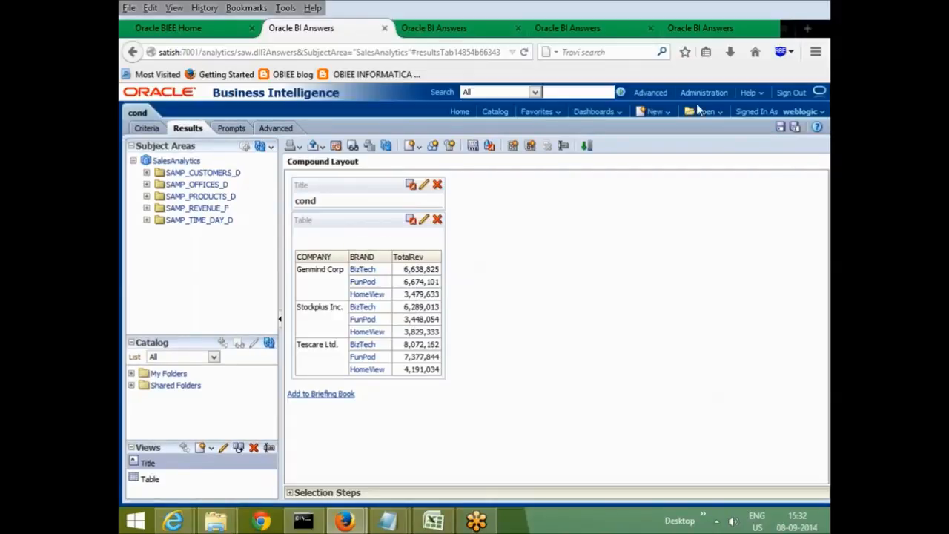
left_click(733, 30)
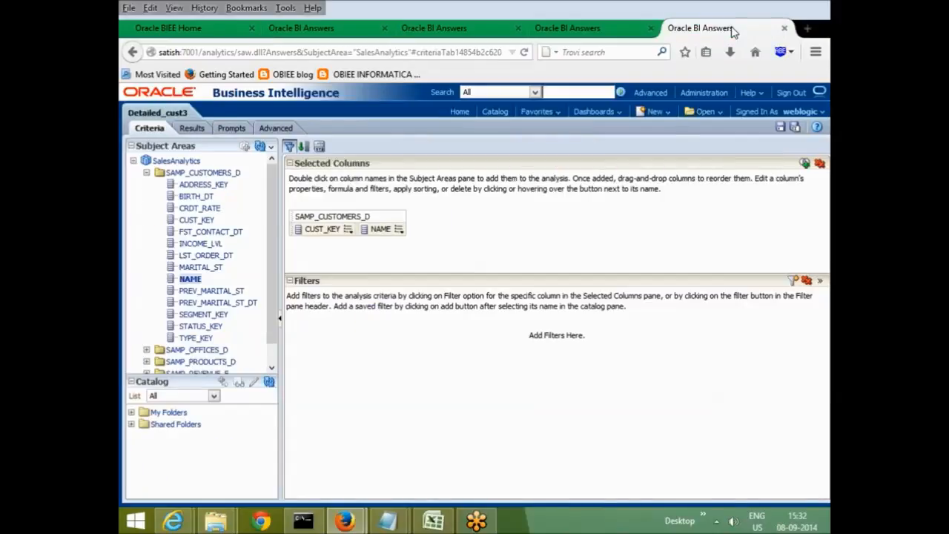
left_click(437, 30)
left_click(326, 30)
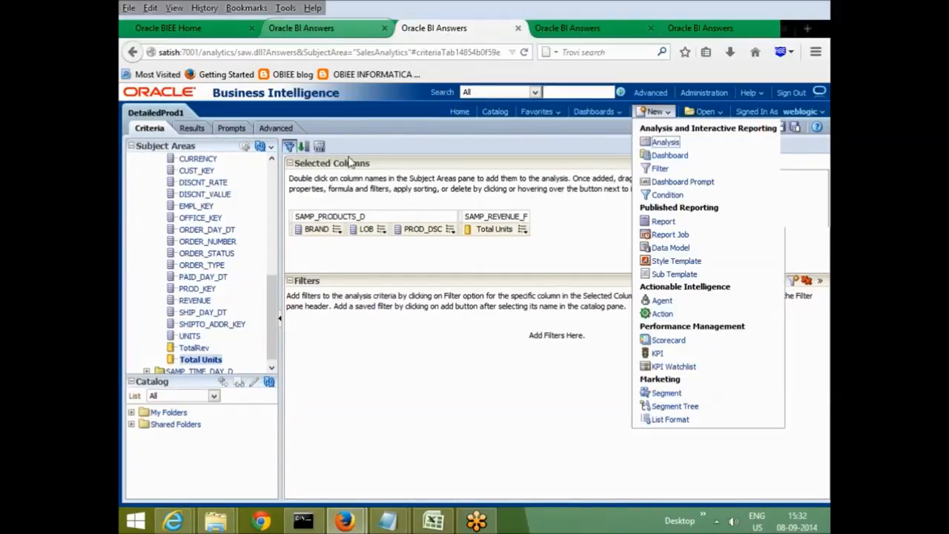
left_click(363, 287)
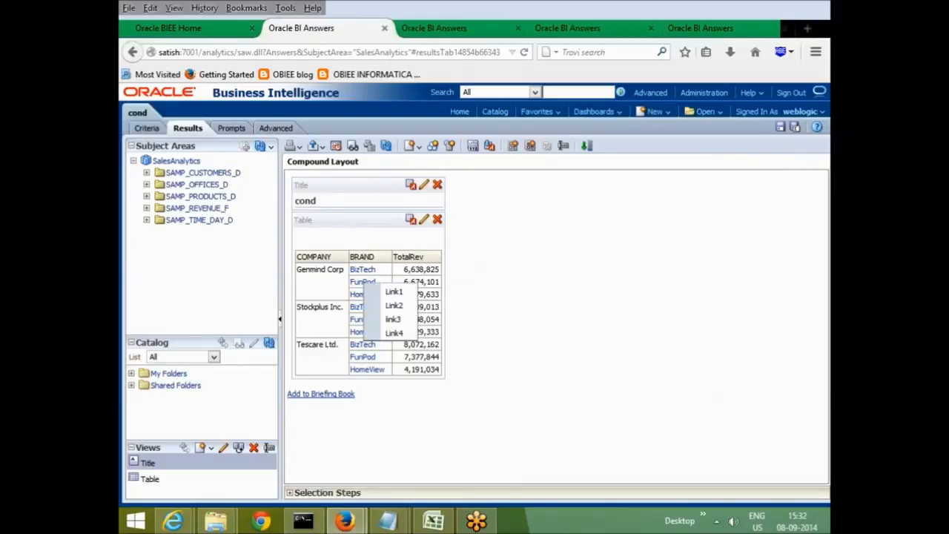
left_click(392, 308)
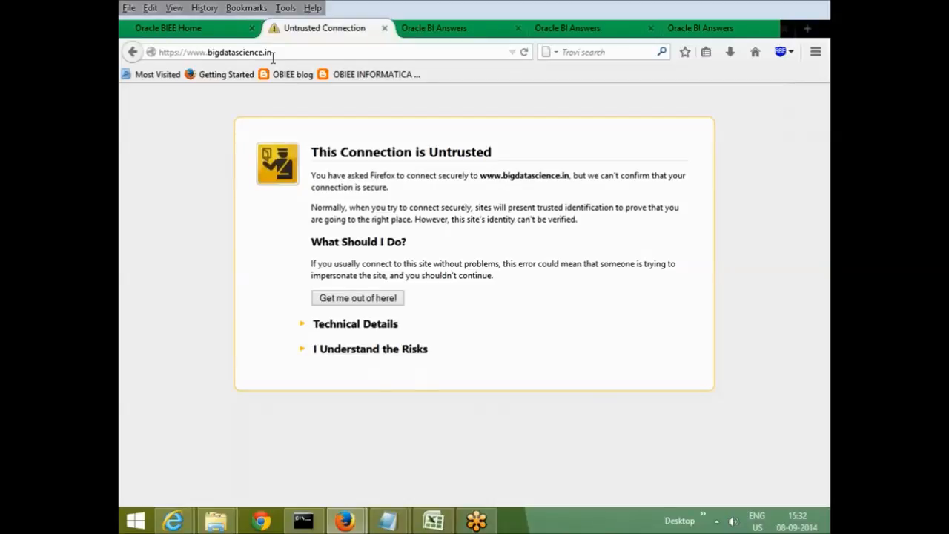
left_click(378, 349)
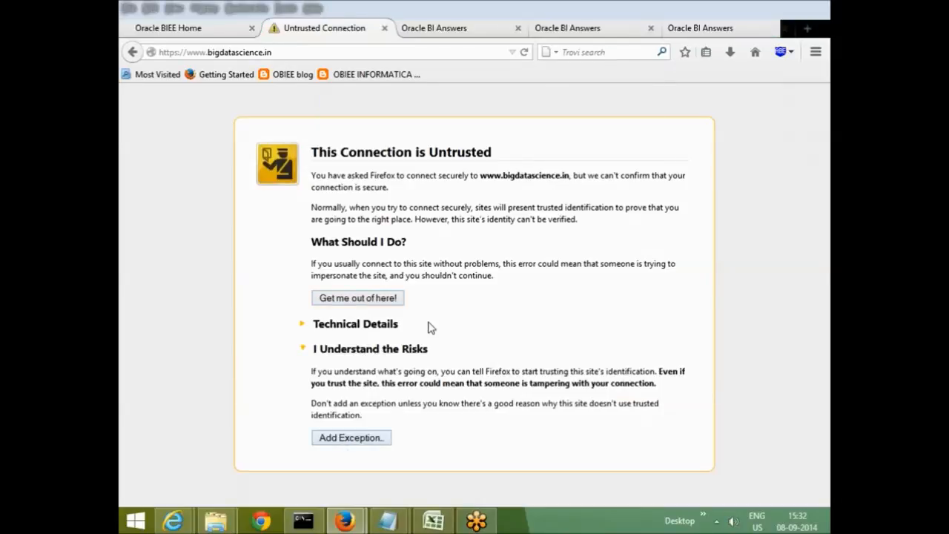
left_click(350, 437)
left_click(531, 412)
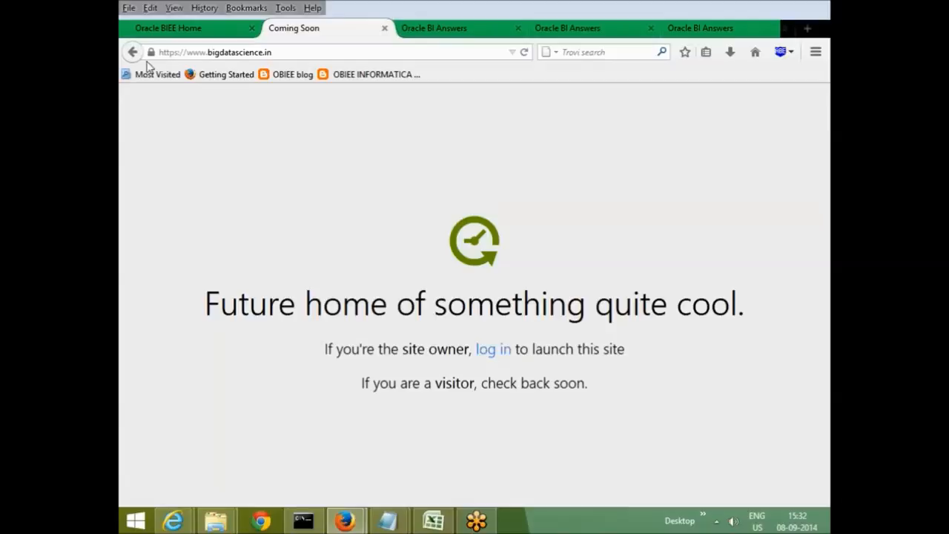
Try to go back from the bigdatascience.in page to the cond analysis.
left_click(192, 34)
left_click(375, 33)
left_click(132, 52)
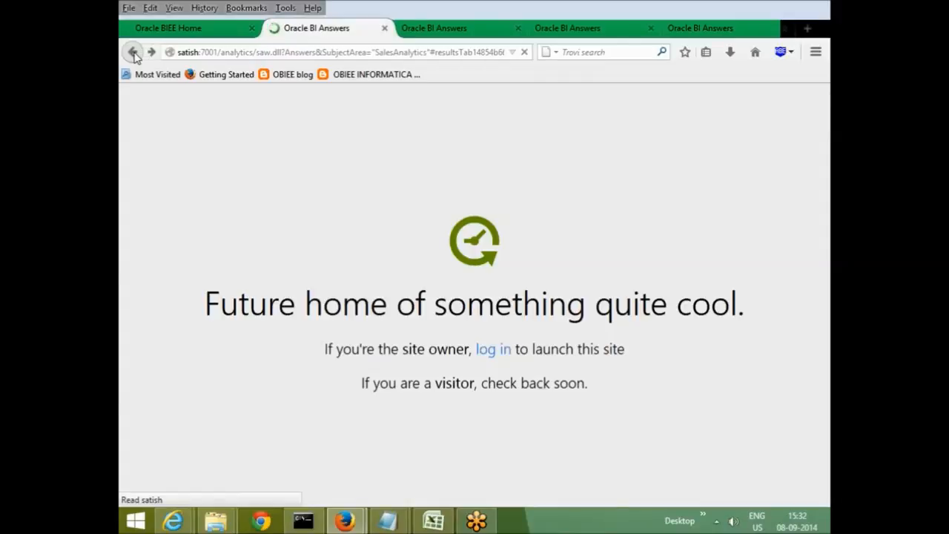
left_click(134, 55)
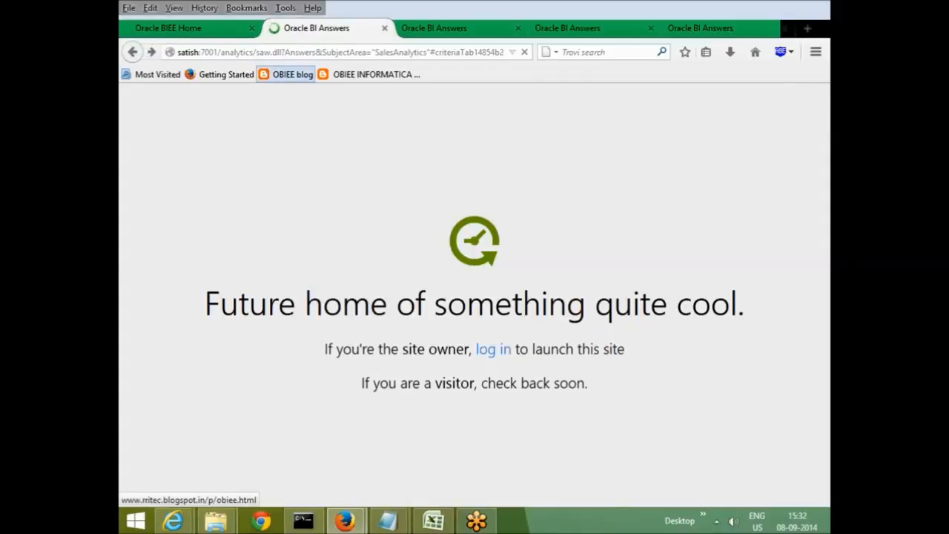
From the Oracle BIEE home page, open the cond analysis stored in /Shared Folders/Test.
left_click(168, 28)
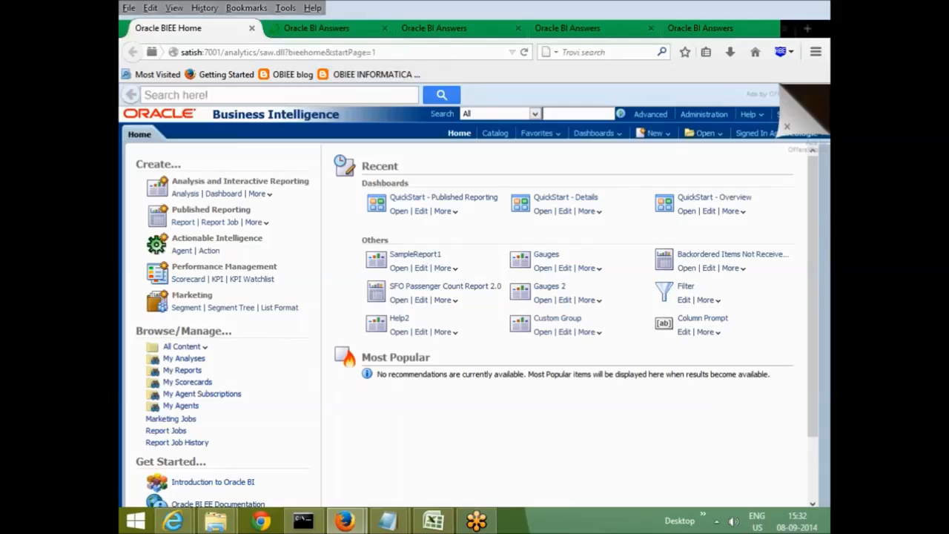
left_click(704, 132)
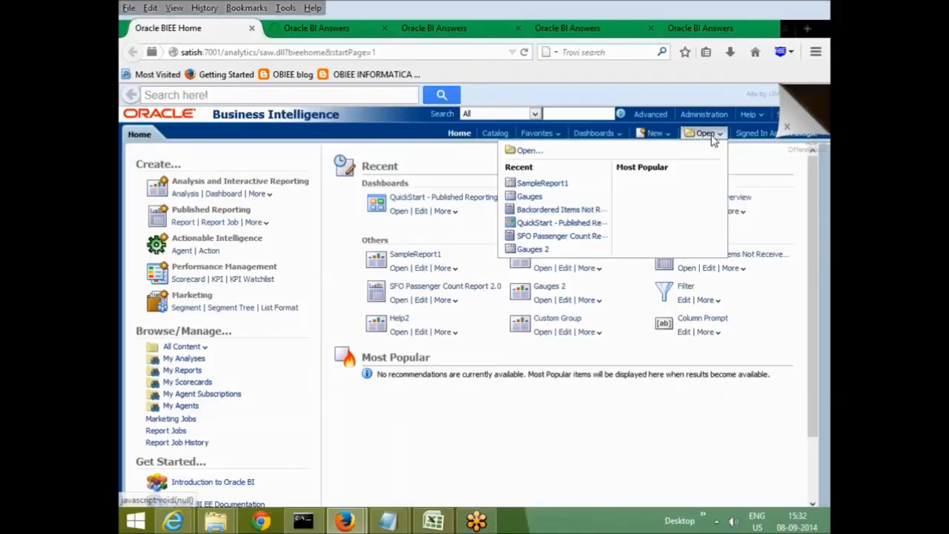
left_click(558, 190)
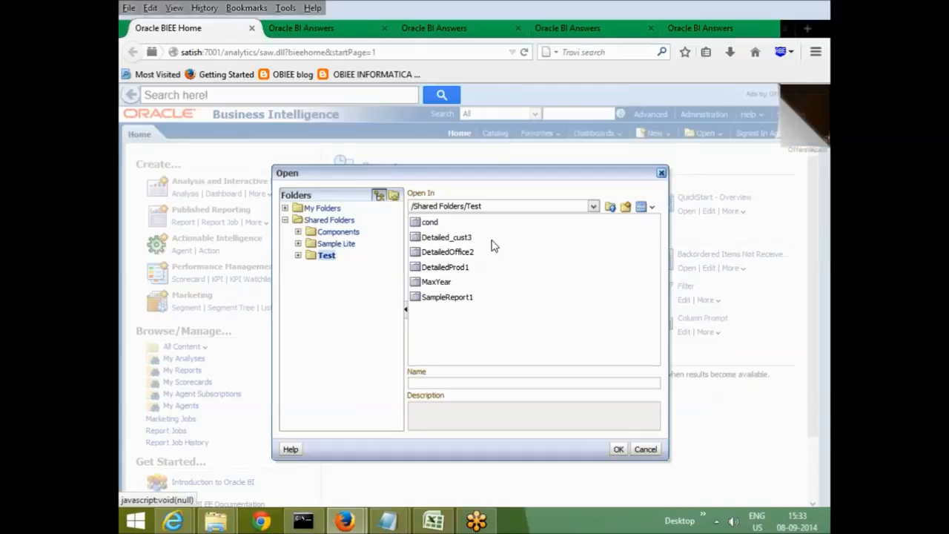
double_click(427, 222)
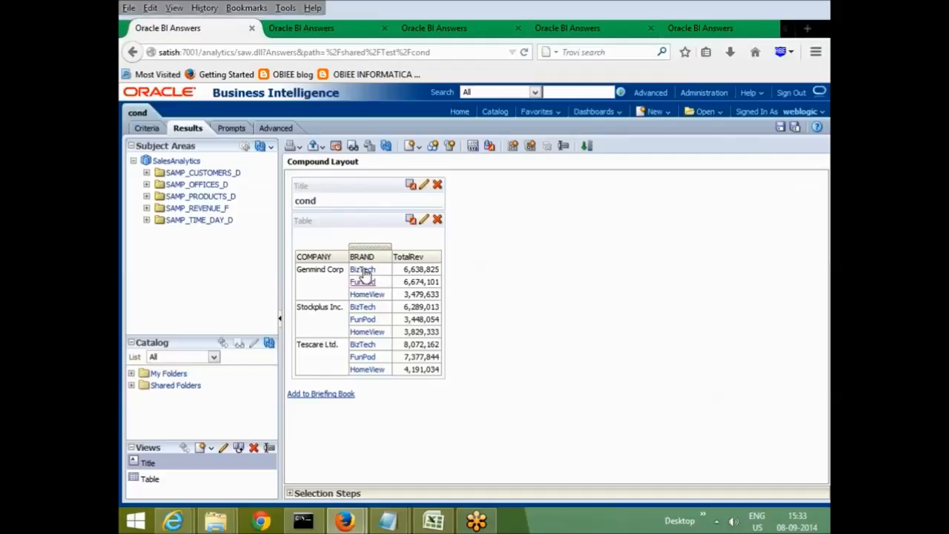
Follow link3 from Genmind Corp's BizTech brand to its DetailedOffice2 report, and return to the cond results.
left_click(363, 271)
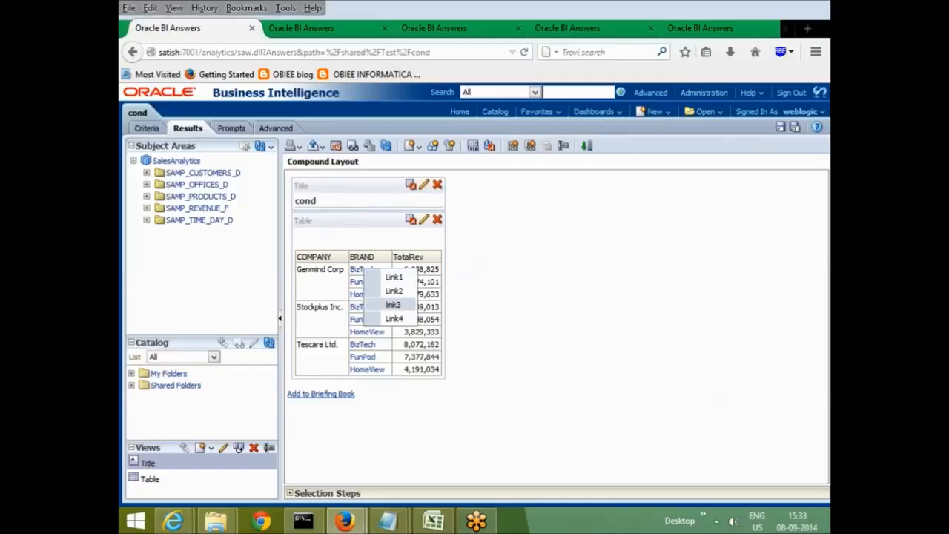
left_click(392, 305)
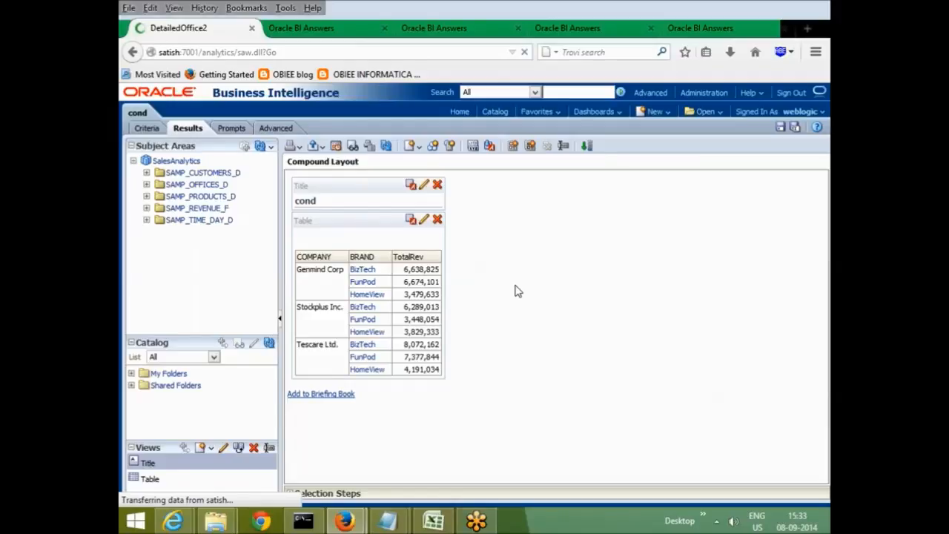
left_click(134, 53)
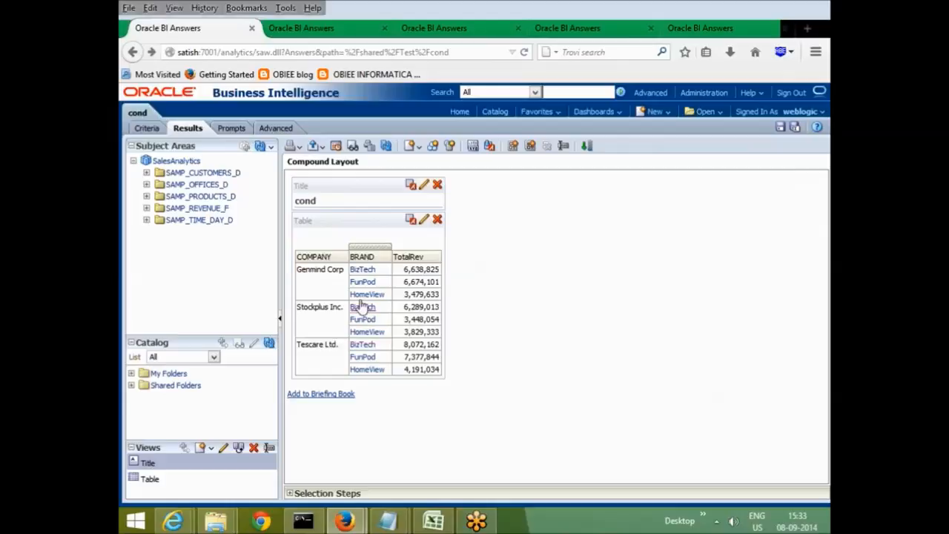
Follow Link4 from Genmind Corp's HomeView brand to its Detailed_cust3 report, and return to the cond results.
left_click(362, 295)
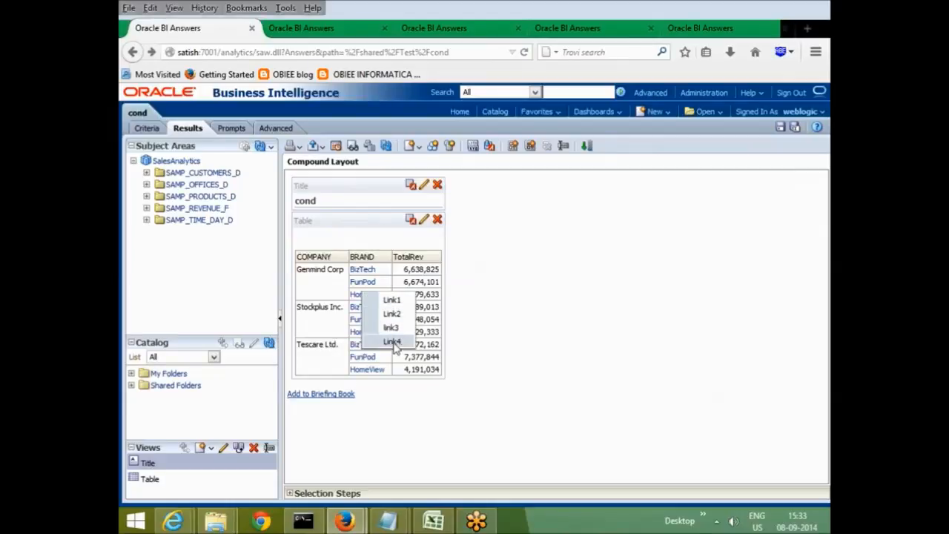
left_click(391, 340)
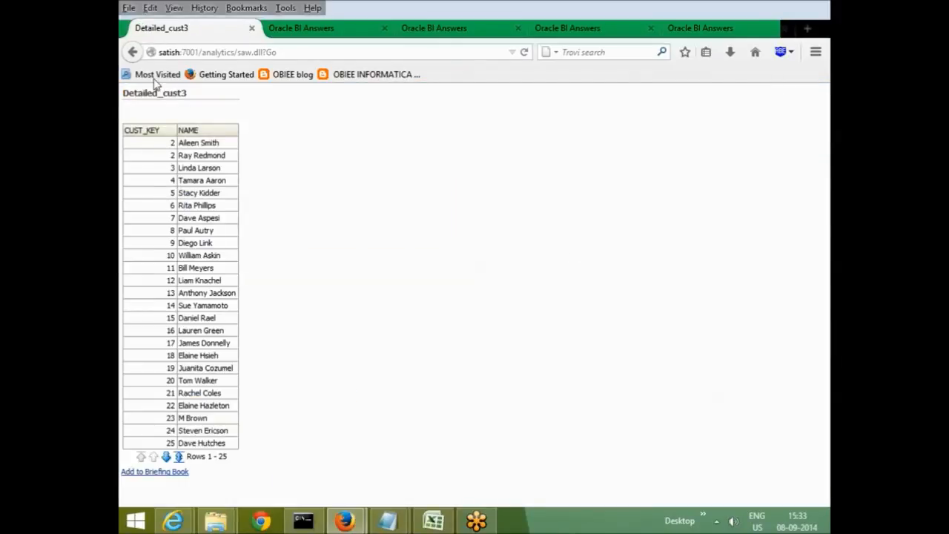
left_click(133, 52)
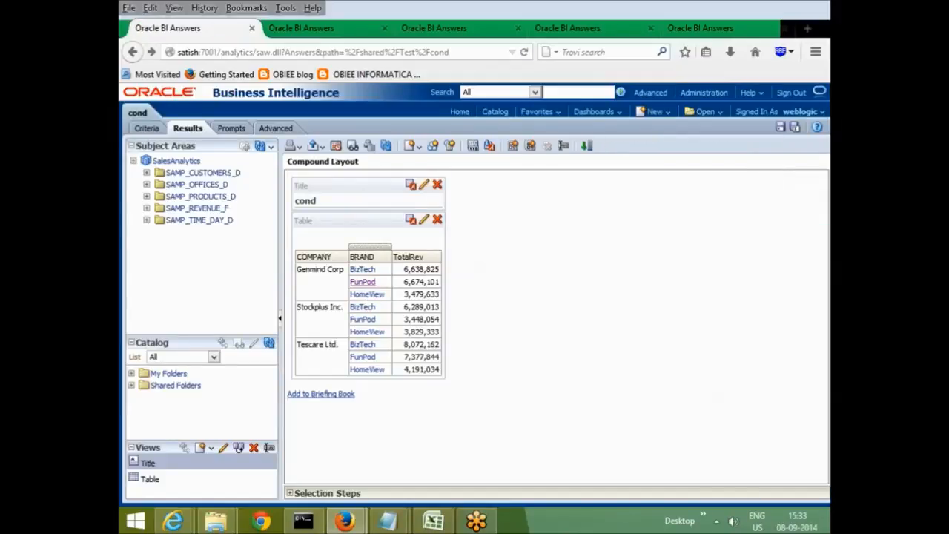
Check which action links are offered for Genmind Corp's FunPod and BizTech brands and Stockplus Inc.'s BizTech brand.
left_click(364, 284)
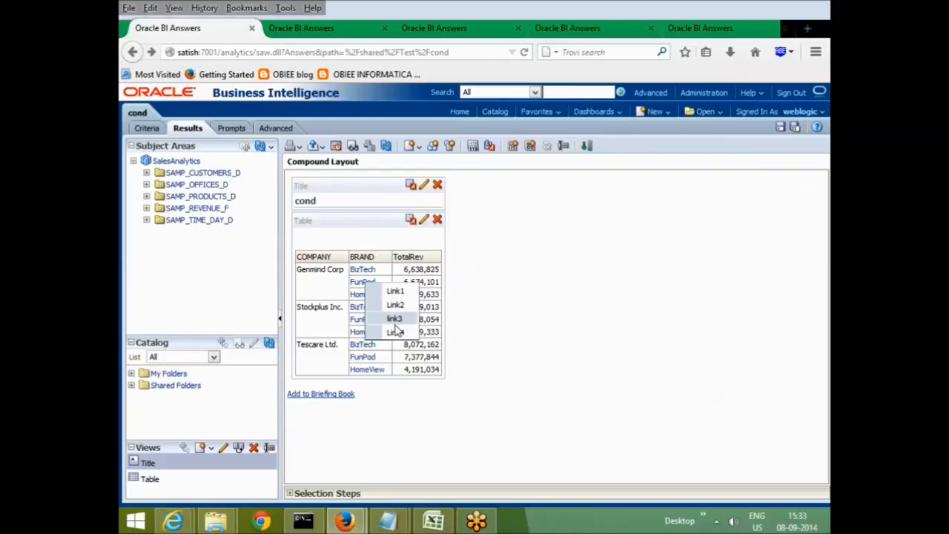
left_click(522, 295)
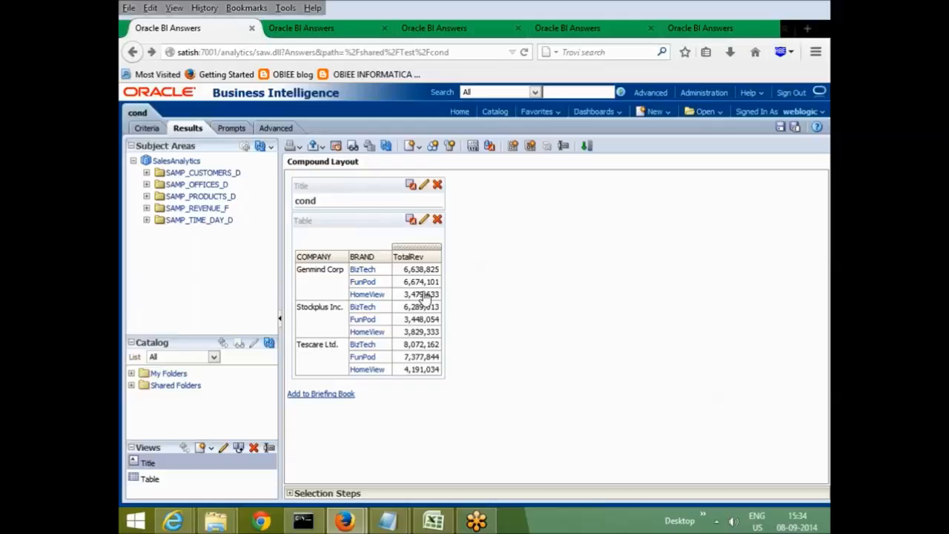
left_click(373, 311)
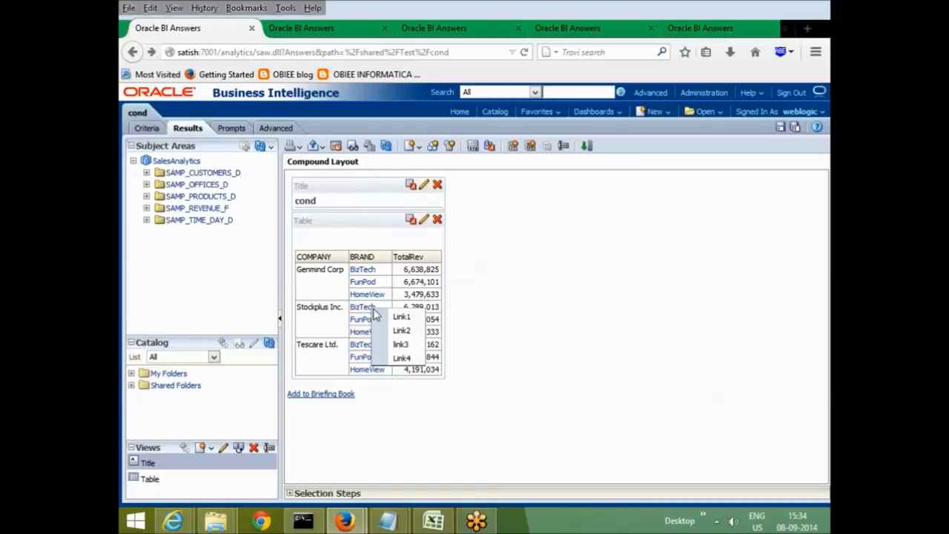
left_click(512, 334)
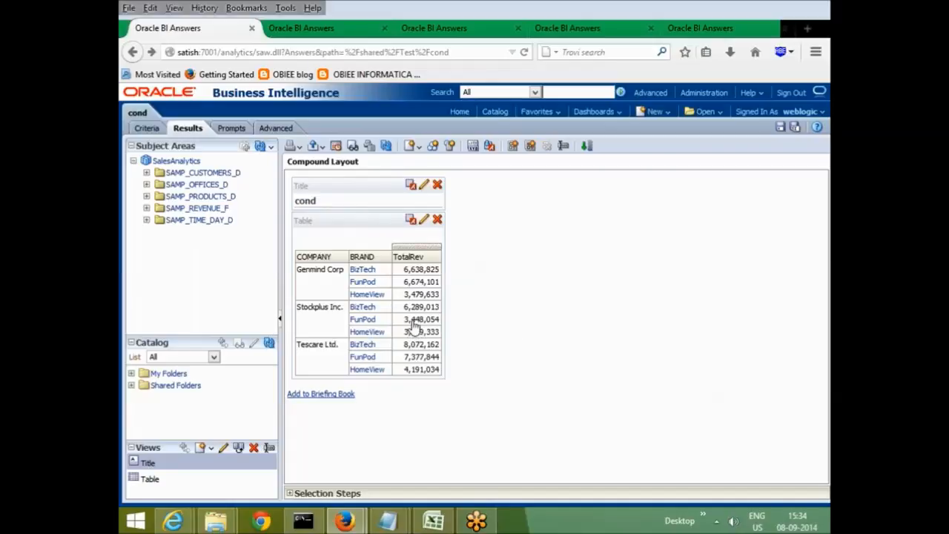
left_click(363, 271)
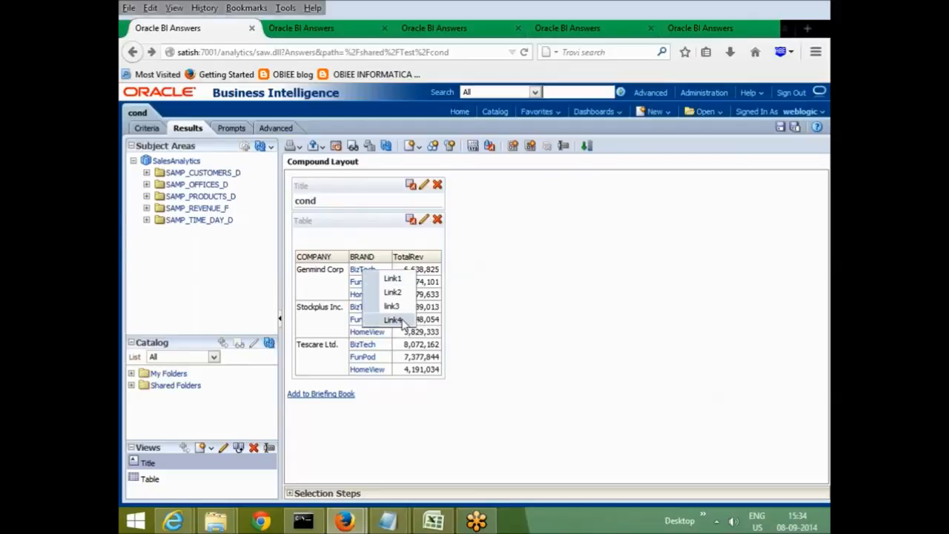
left_click(362, 282)
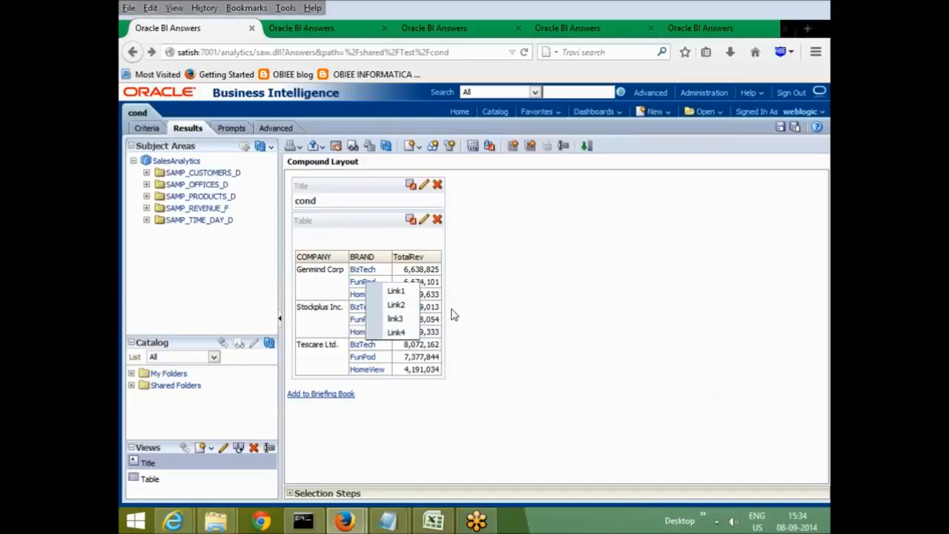
left_click(507, 319)
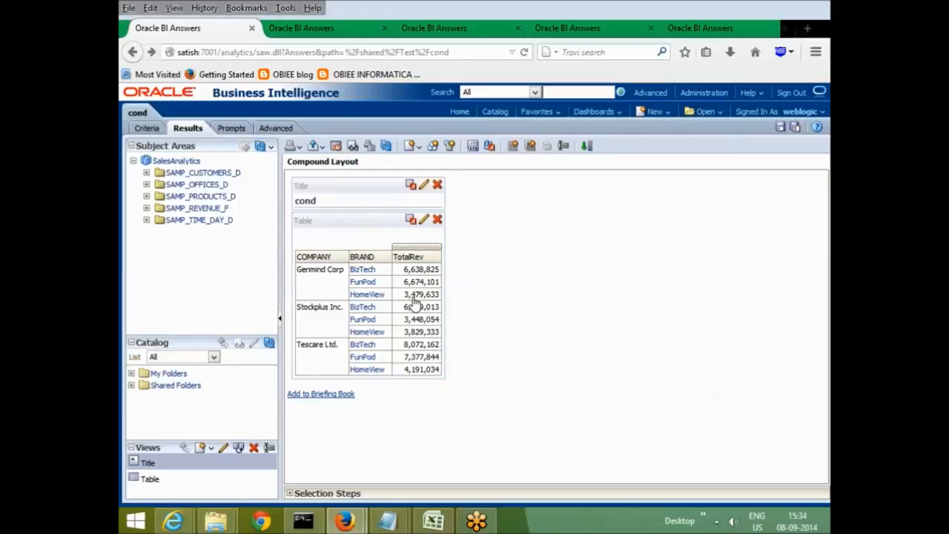
Edit Link1 in the BRAND column's interaction properties and set it to show conditionally.
left_click(138, 129)
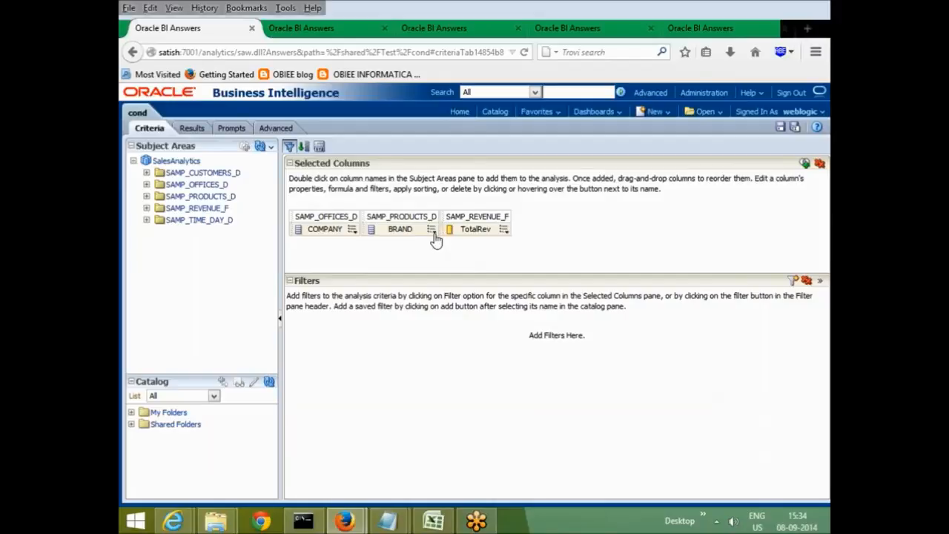
left_click(430, 229)
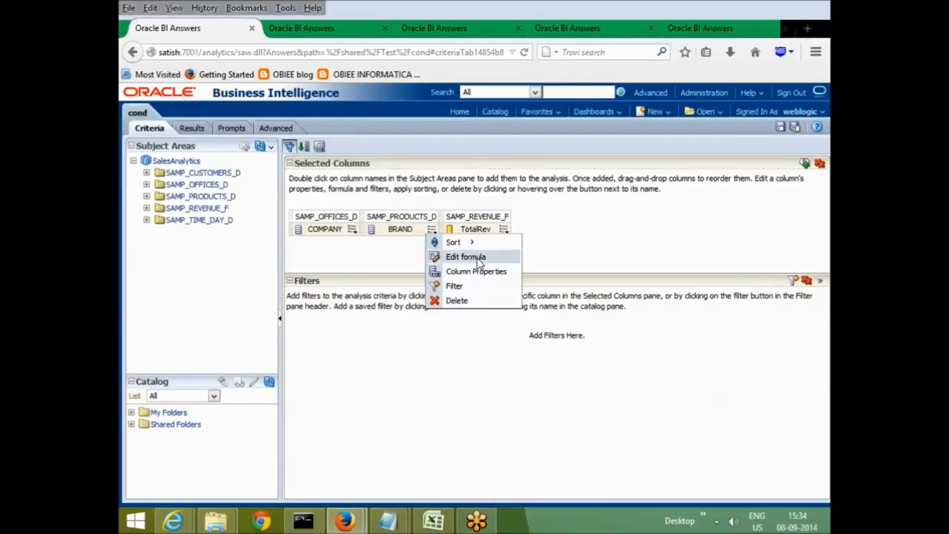
left_click(485, 270)
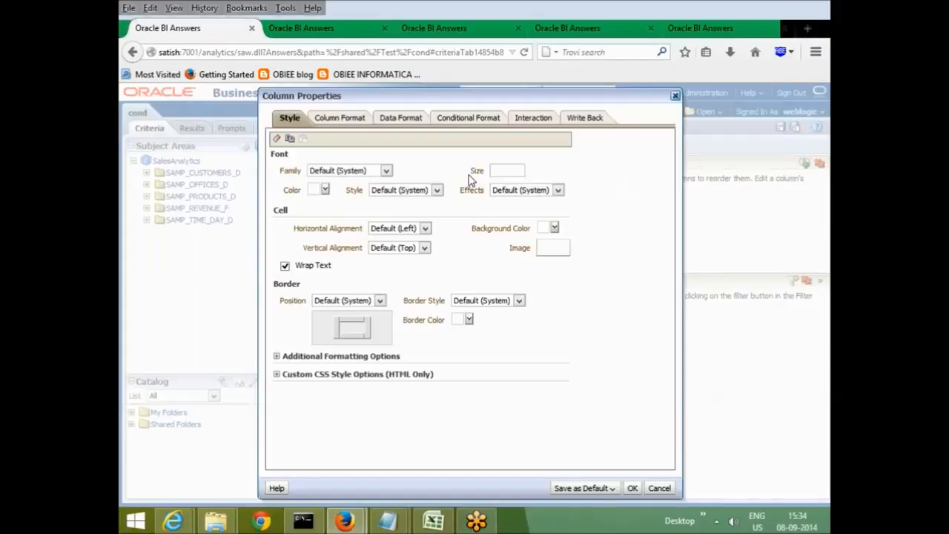
left_click(533, 117)
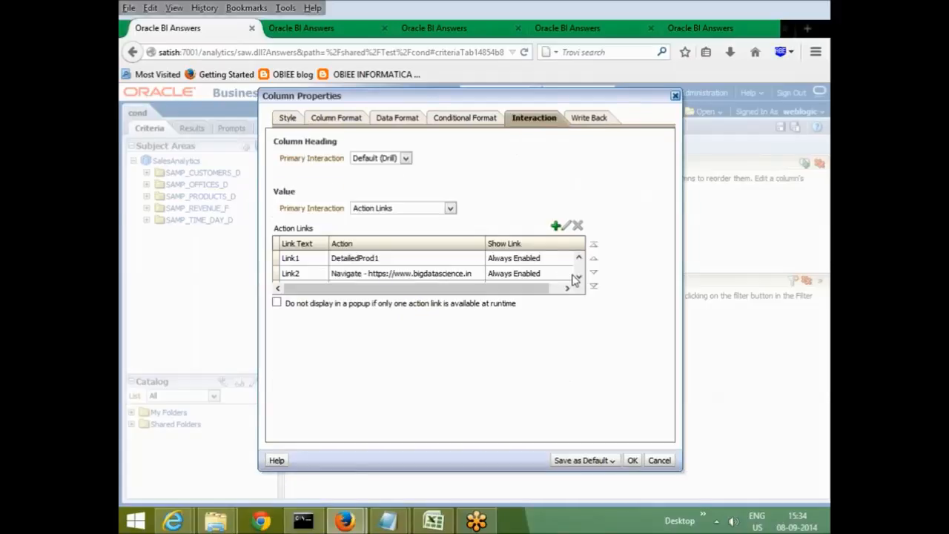
left_click(423, 263)
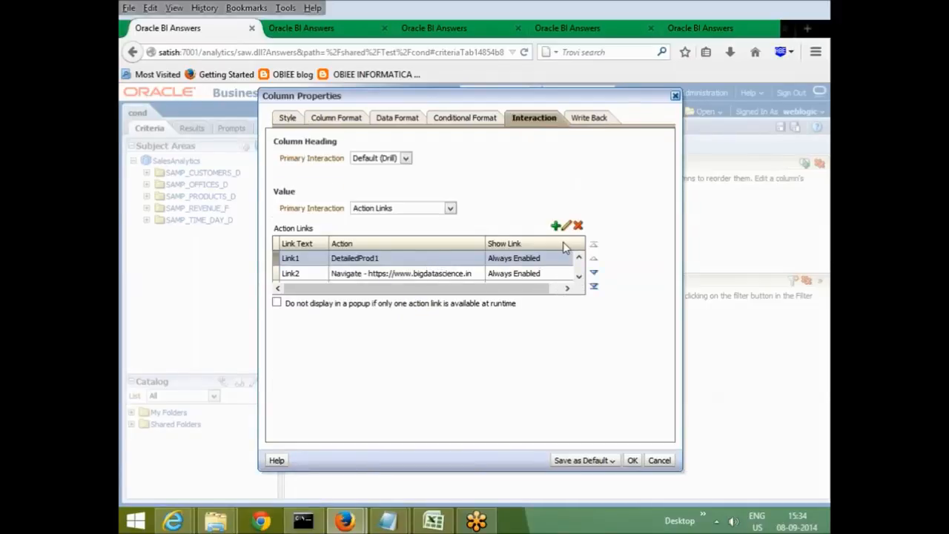
left_click(566, 227)
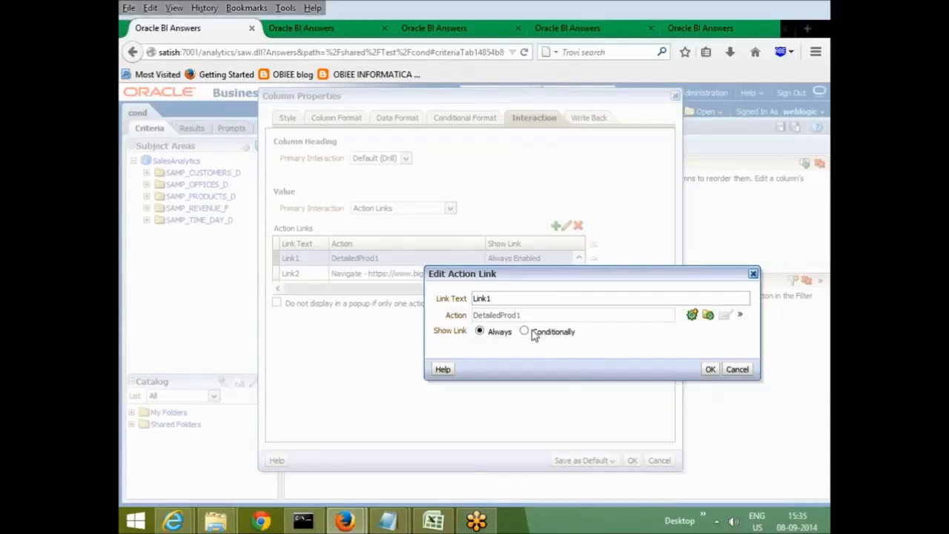
left_click(524, 332)
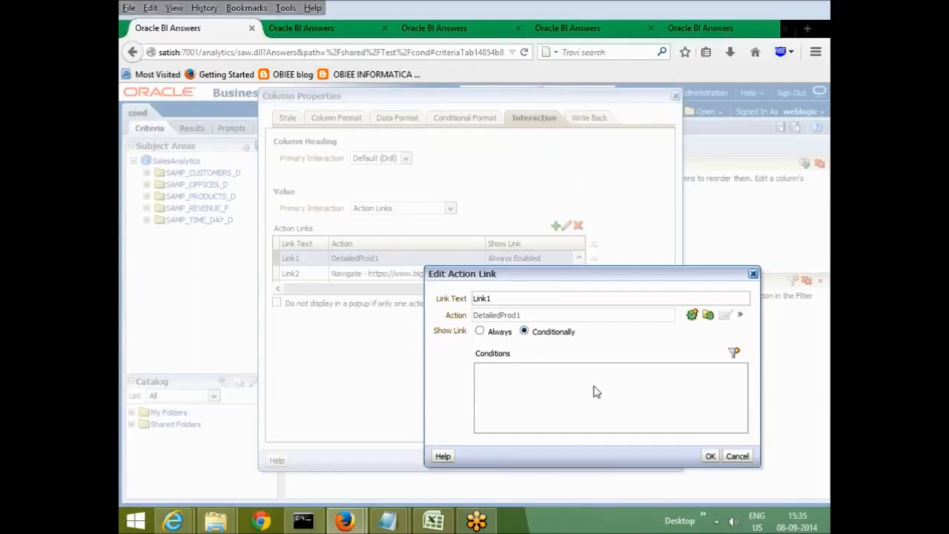
Add the condition TotalRev is less than 5000000 to Link1 and apply the BRAND column properties.
left_click_drag(547, 274, 445, 221)
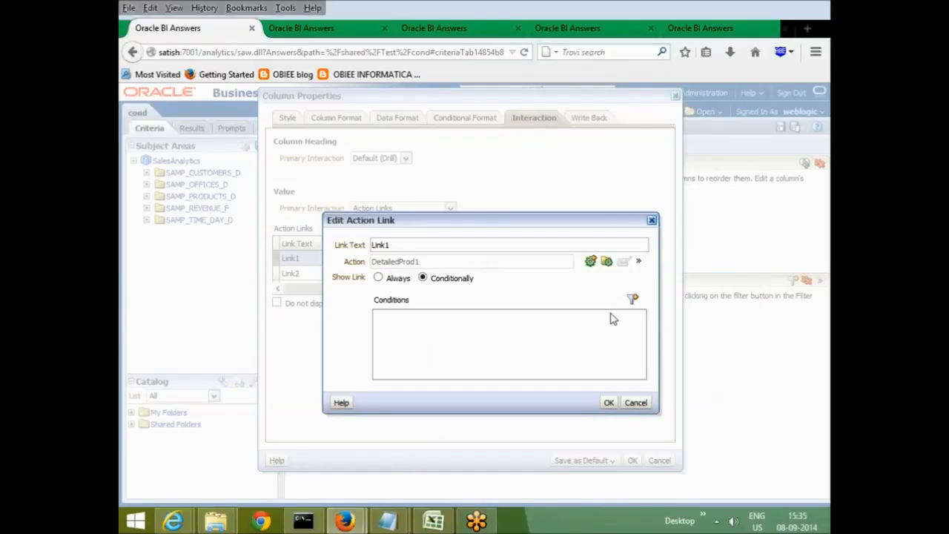
left_click(633, 299)
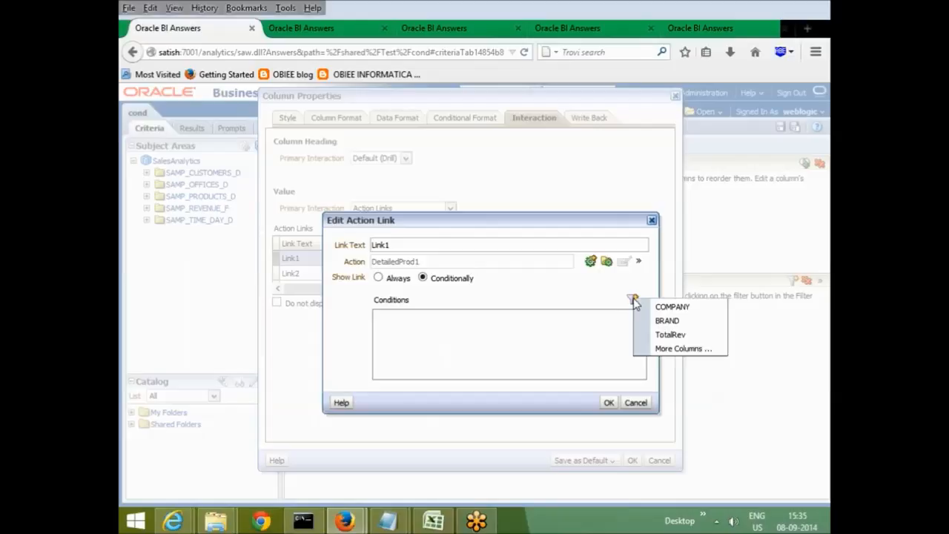
left_click(669, 334)
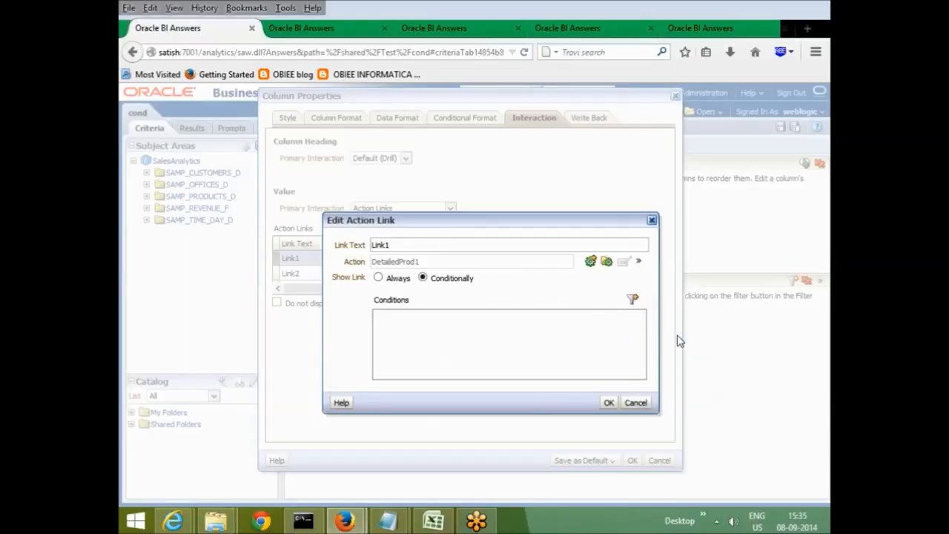
left_click(576, 231)
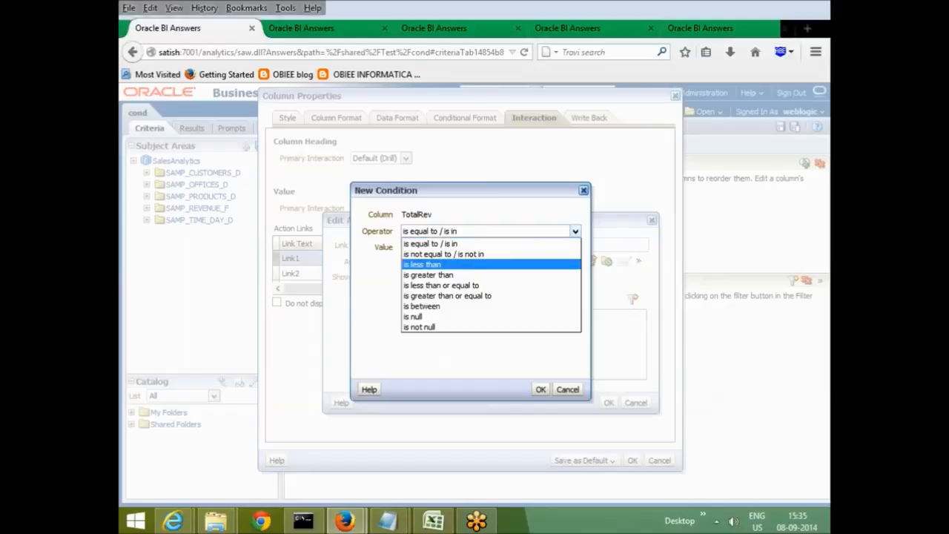
left_click(475, 264)
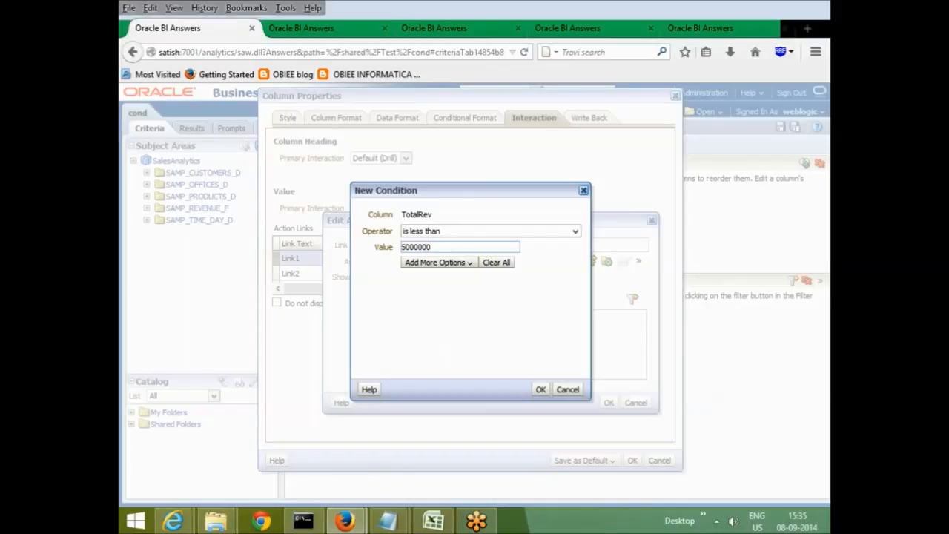
left_click(540, 389)
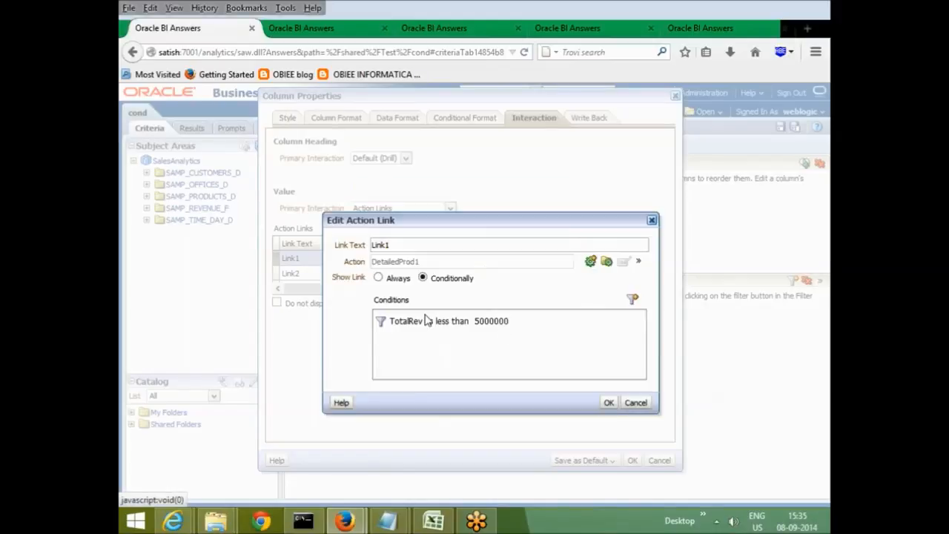
left_click(609, 402)
left_click(632, 460)
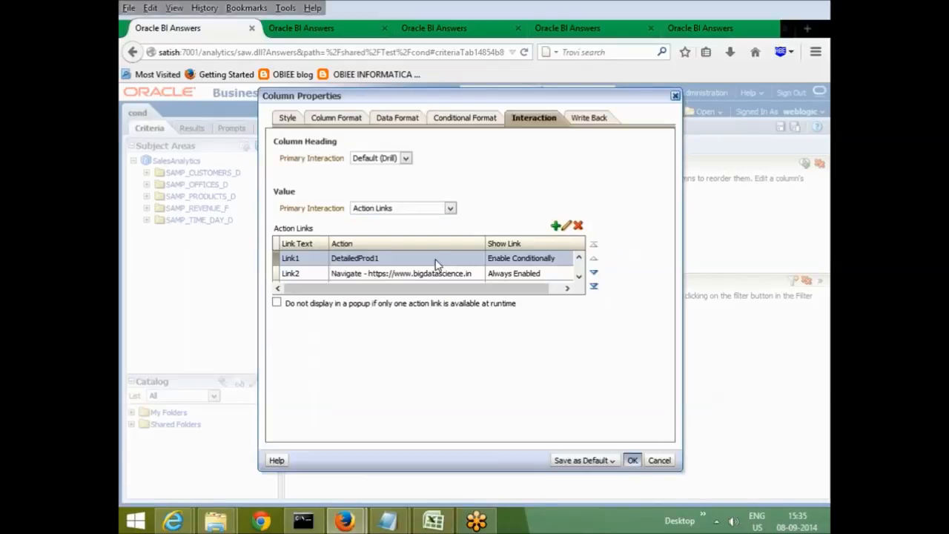
In the cond results, compare the action links offered for Genmind Corp's and Tescare Ltd.'s HomeView and BizTech brands to test Link1's condition.
left_click(191, 128)
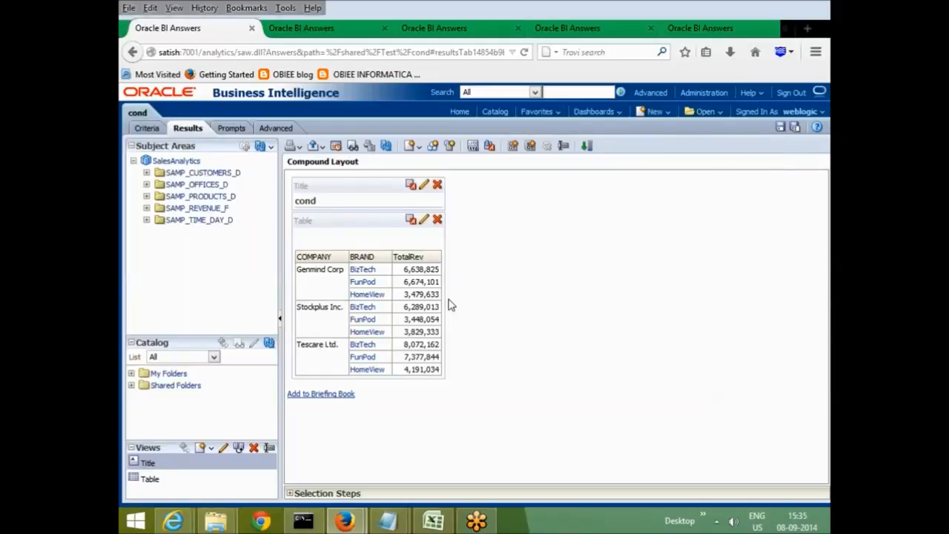
left_click(378, 295)
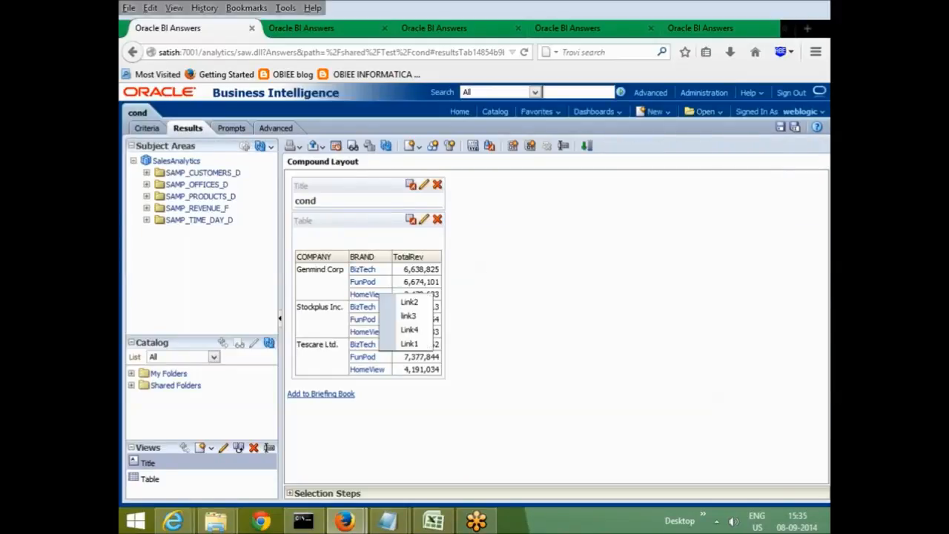
left_click(361, 269)
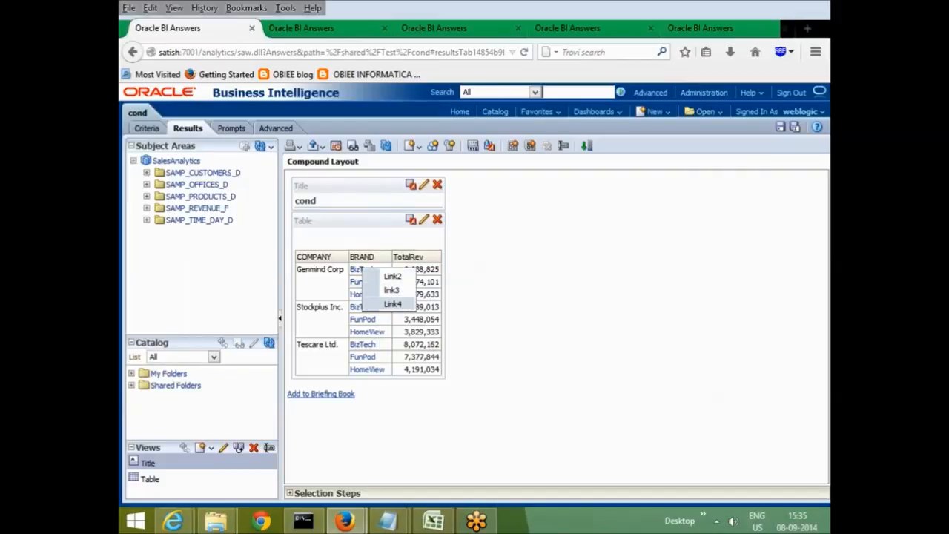
left_click(516, 314)
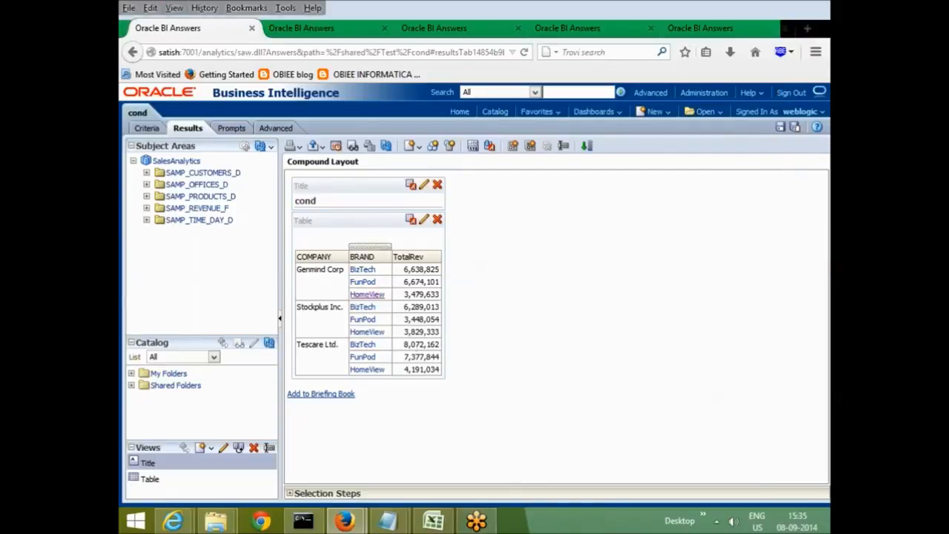
left_click(363, 295)
left_click(544, 324)
left_click(362, 269)
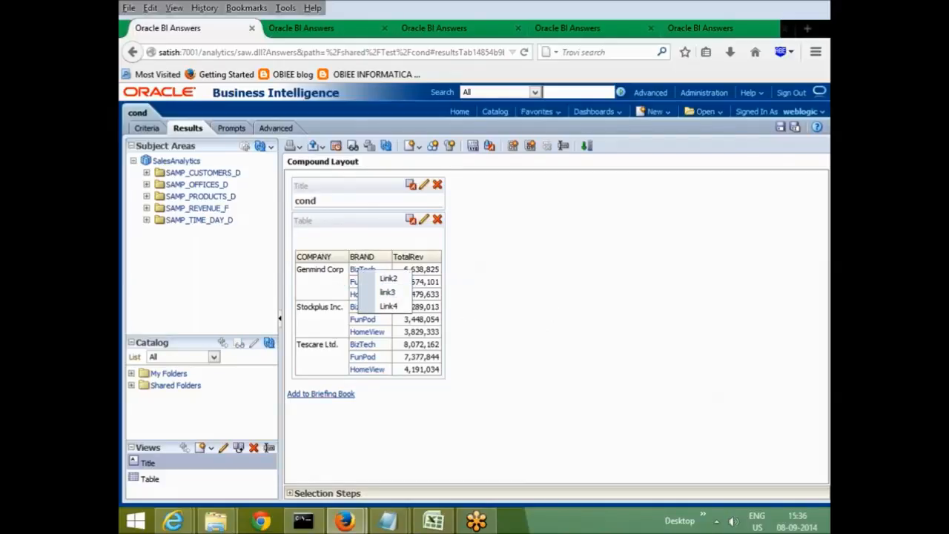
left_click(367, 368)
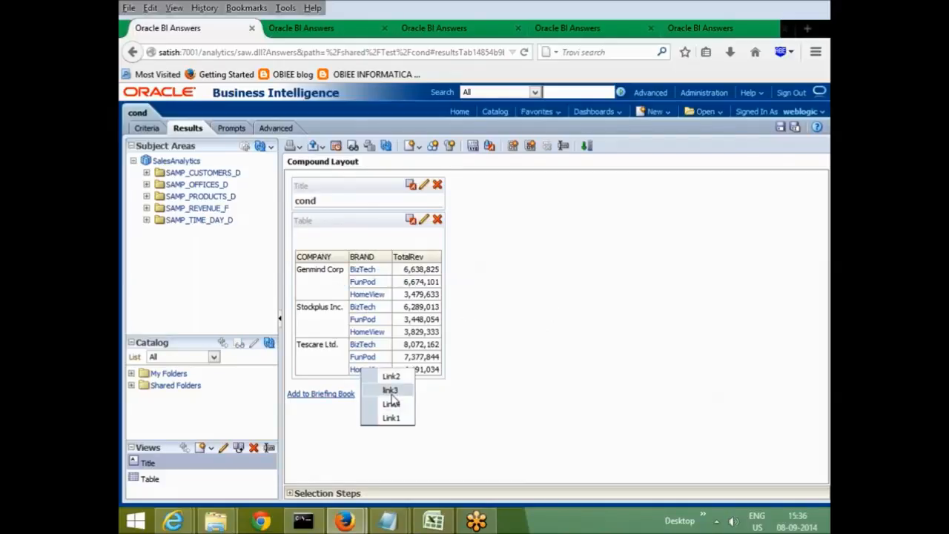
left_click(368, 344)
left_click(552, 347)
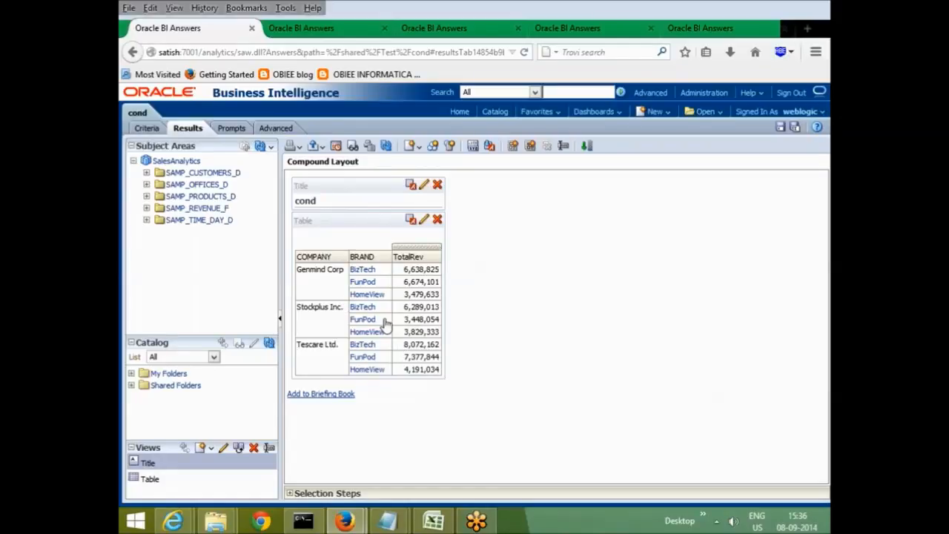
left_click(361, 270)
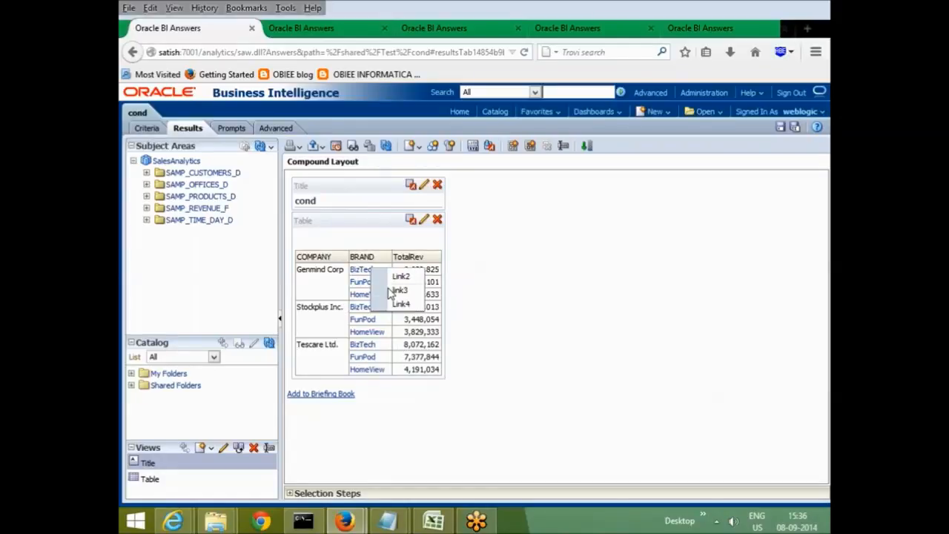
Check again which action links are offered for Genmind Corp's BizTech brand in the cond results.
left_click(481, 299)
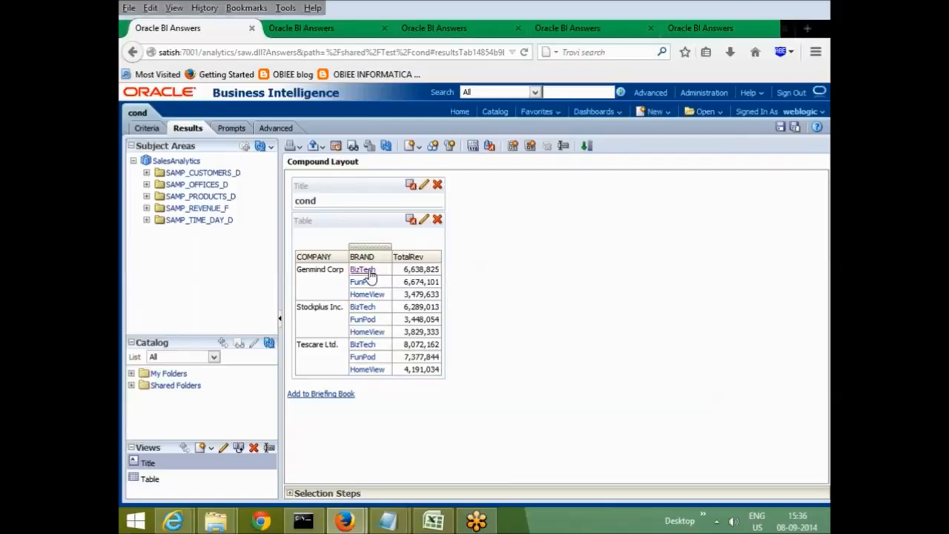
left_click(361, 271)
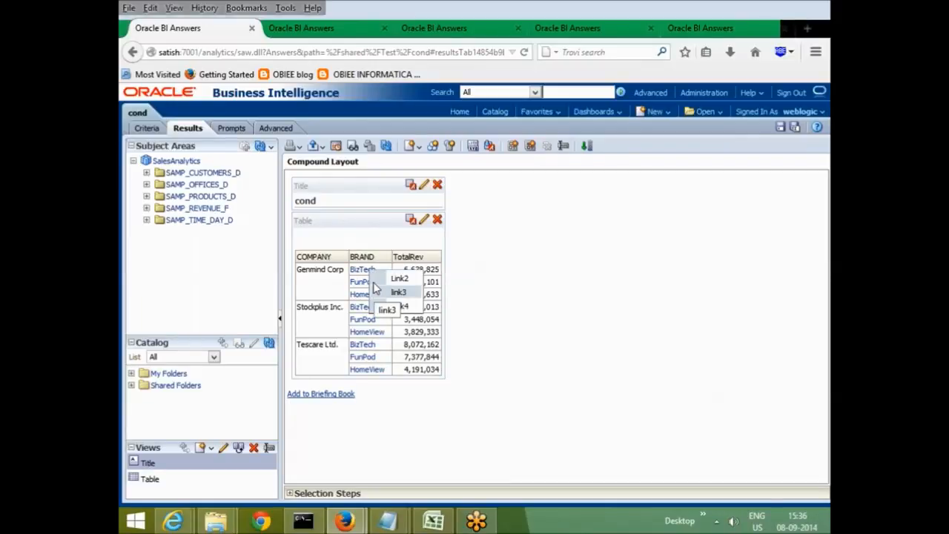
left_click(455, 312)
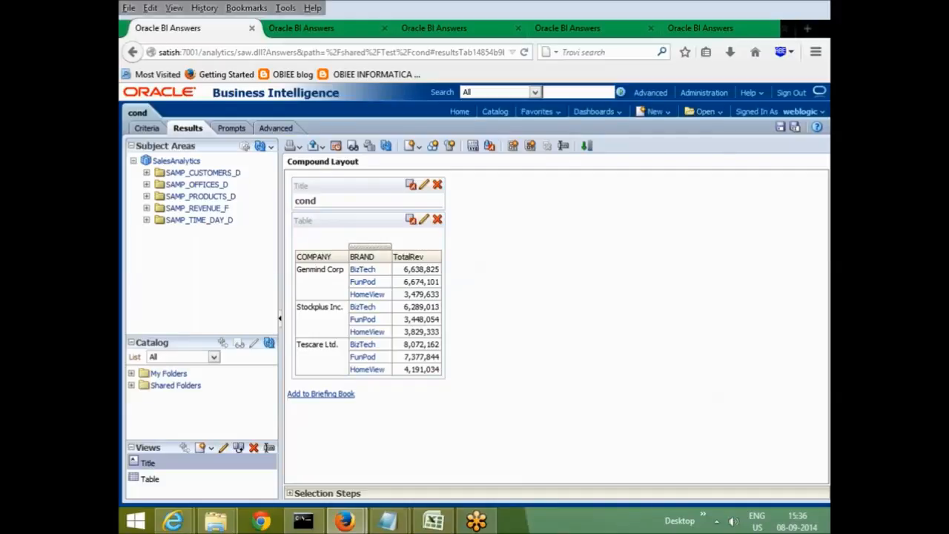
Open the BRAND column's interaction properties and inspect link3's action link settings without changing them.
left_click(147, 129)
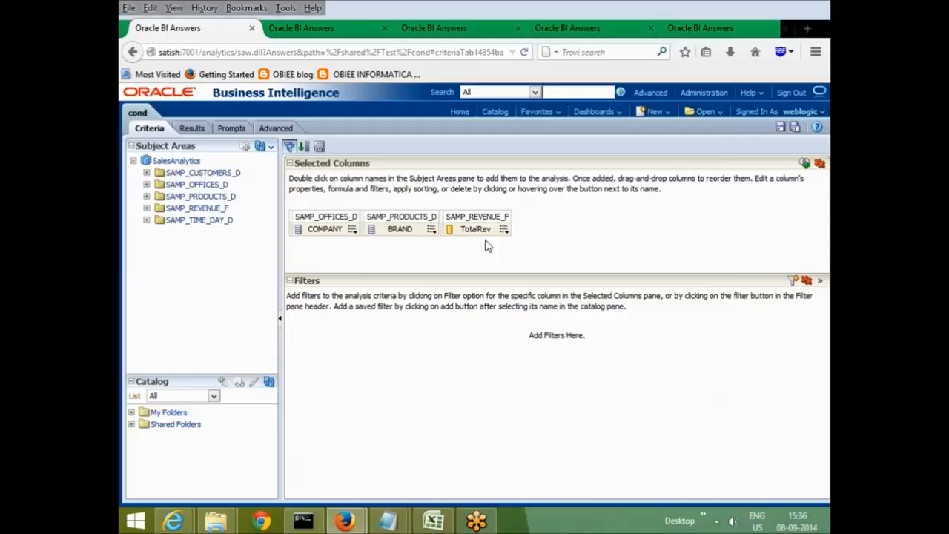
left_click(431, 231)
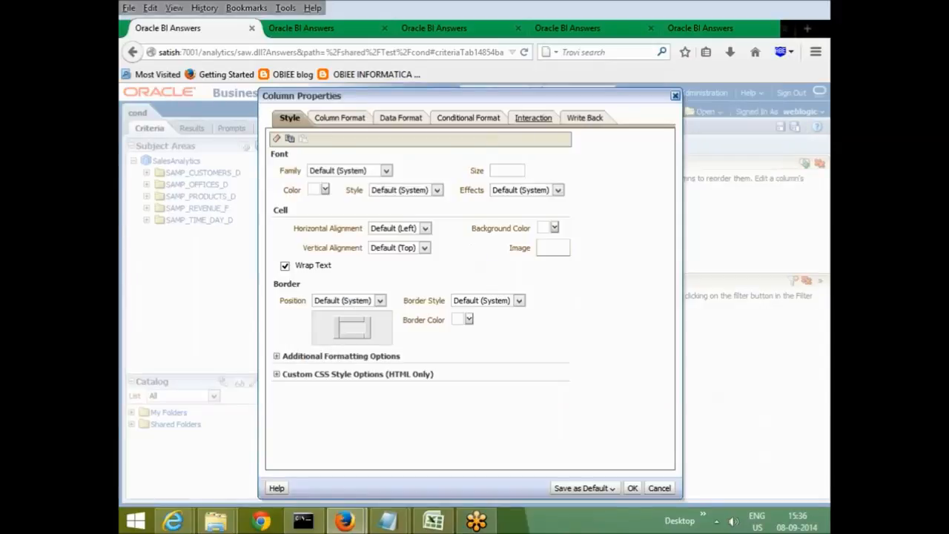
left_click(533, 117)
left_click(470, 273)
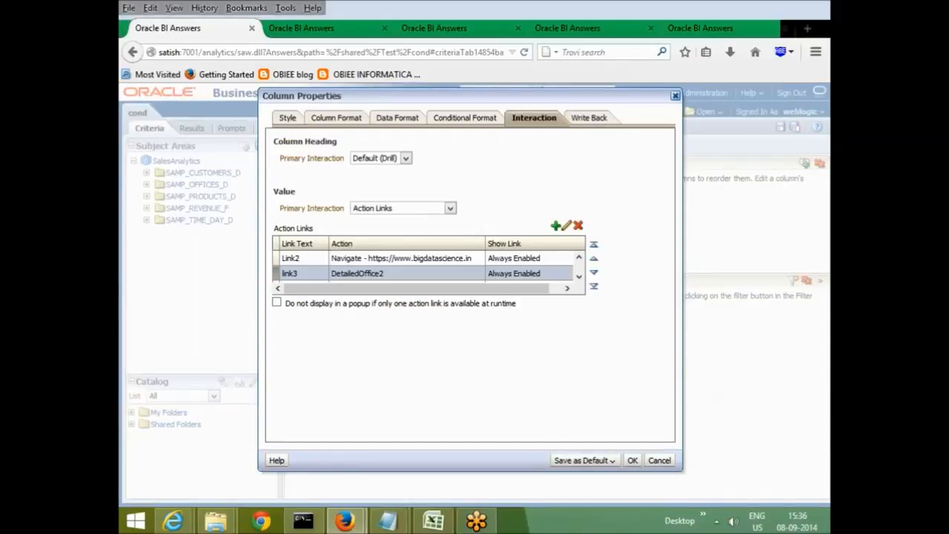
left_click(566, 226)
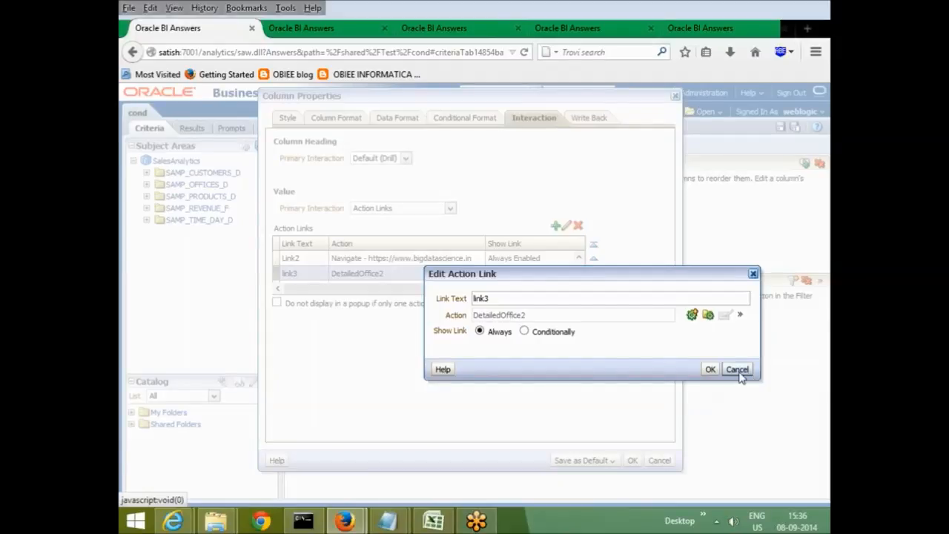
left_click(738, 370)
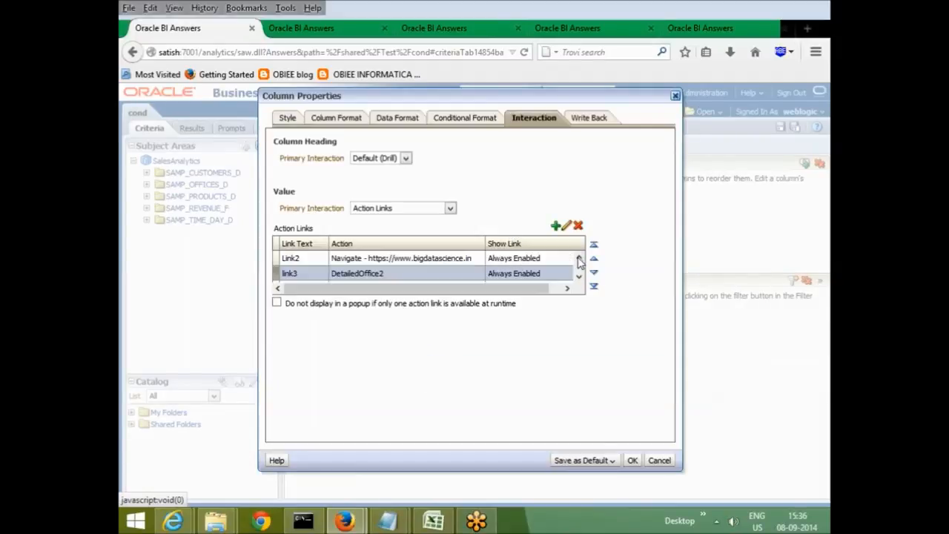
Edit Link2's web page action and enable the Open In New Window and Link URL action options.
left_click(552, 260)
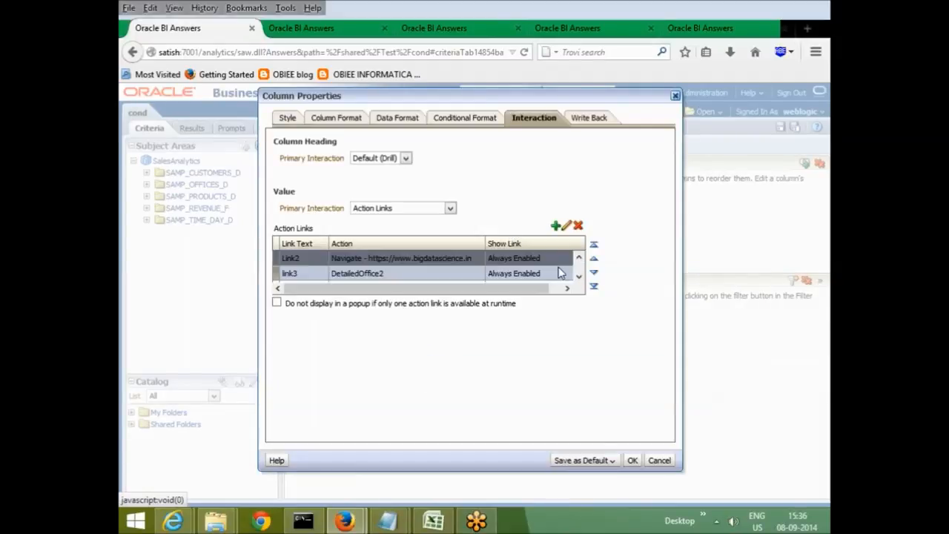
left_click(566, 227)
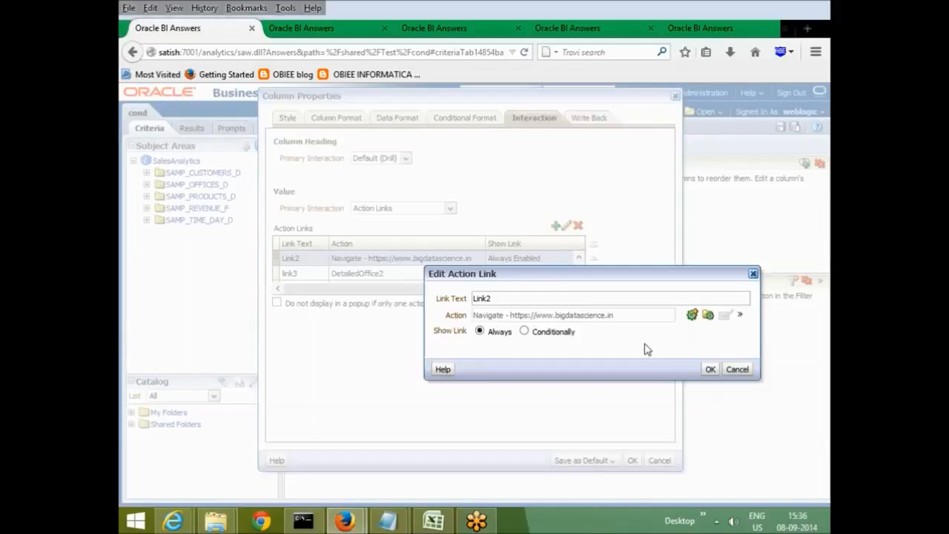
left_click(739, 316)
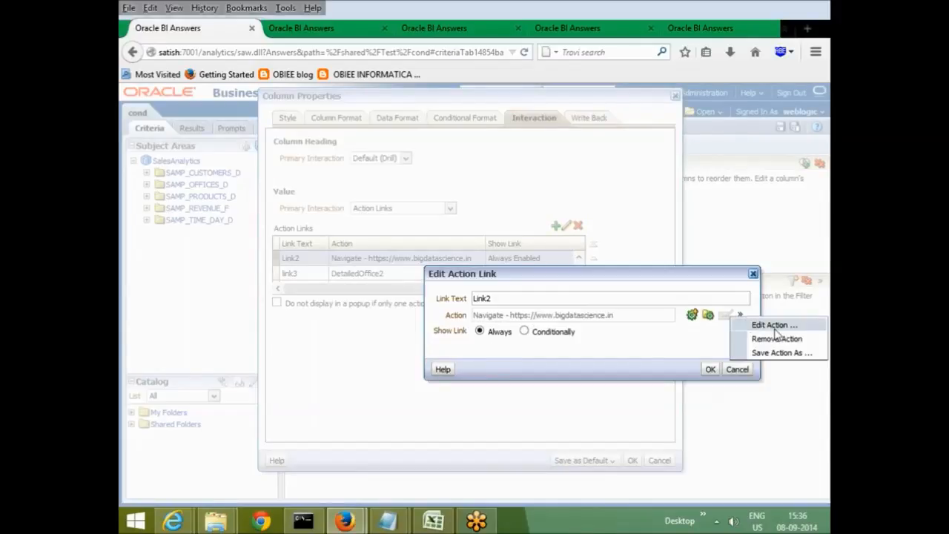
left_click(773, 327)
left_click(318, 341)
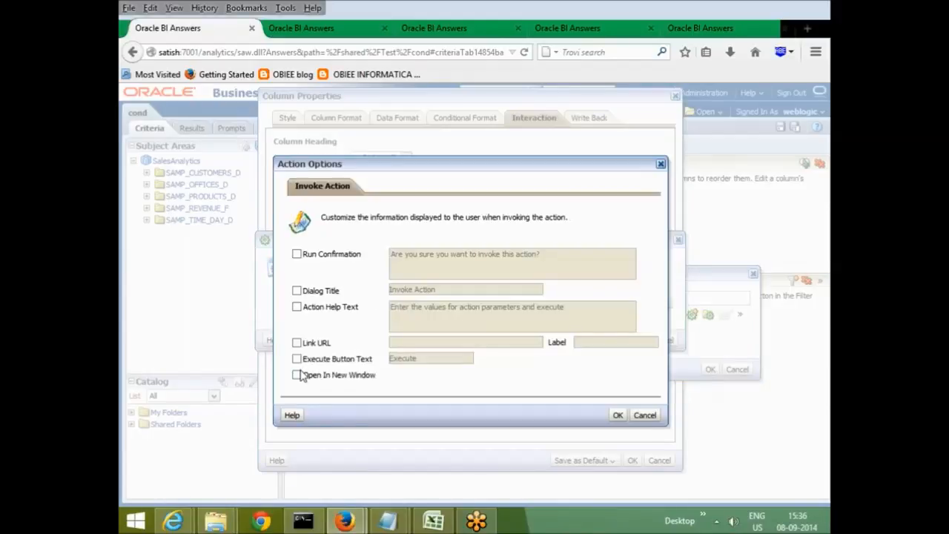
left_click(296, 375)
left_click(297, 343)
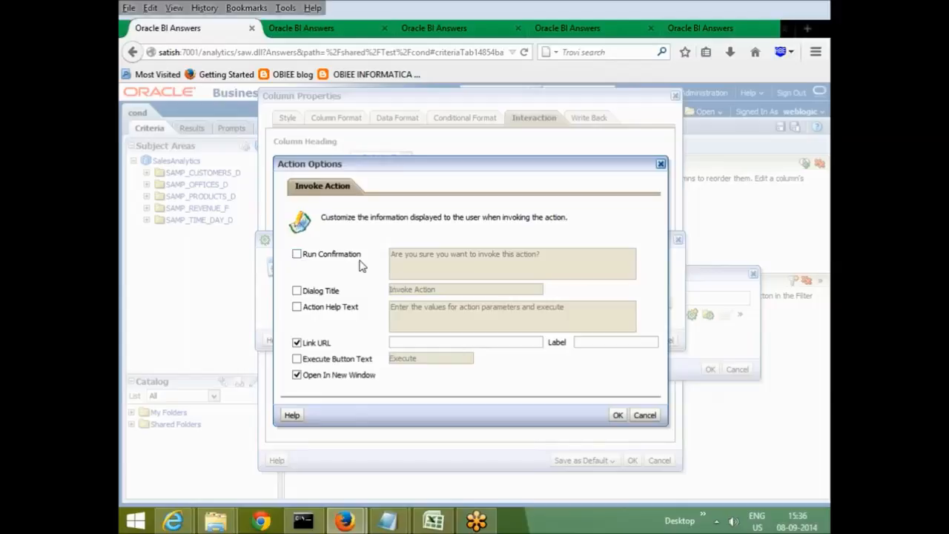
Enable Run Confirmation, Dialog Title and Action Help Text for Link2's action, and apply the changes through to the BRAND column properties.
left_click(297, 254)
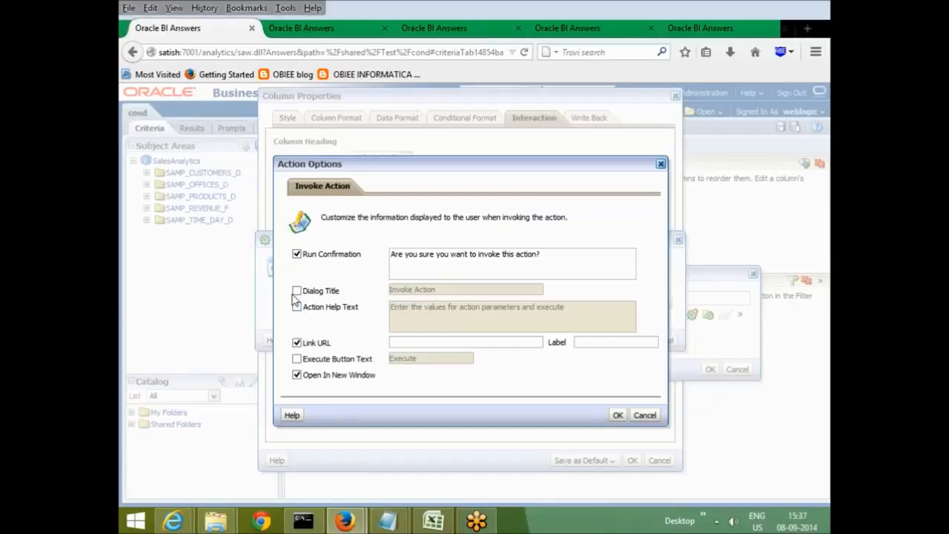
left_click(369, 296)
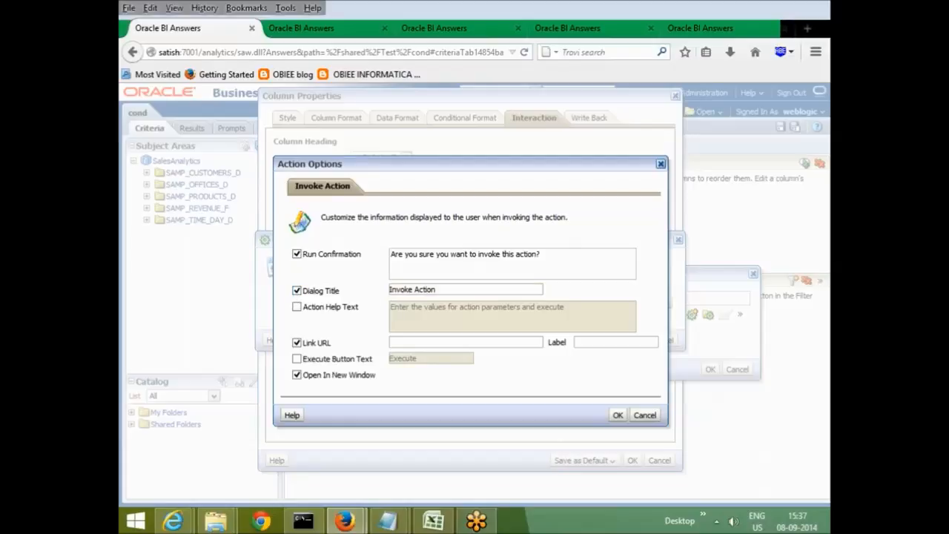
left_click(297, 307)
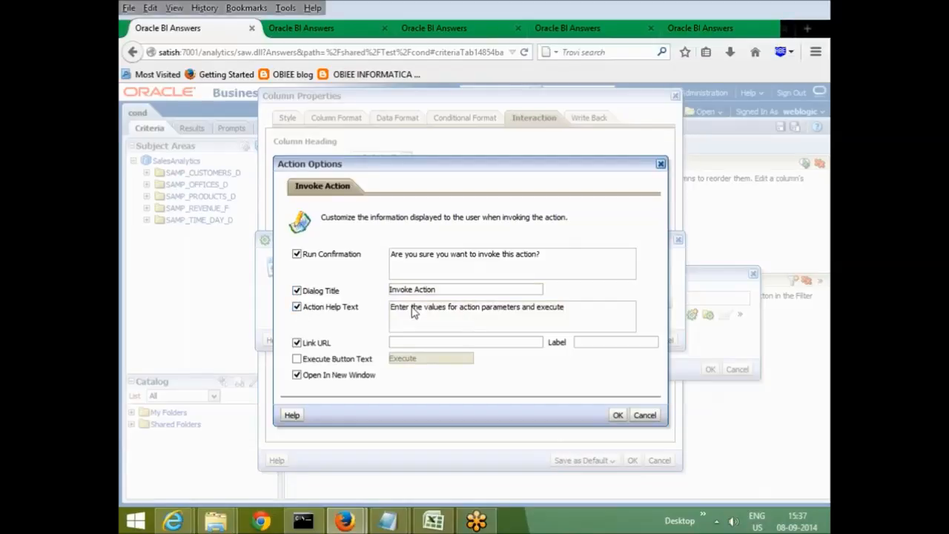
left_click(616, 415)
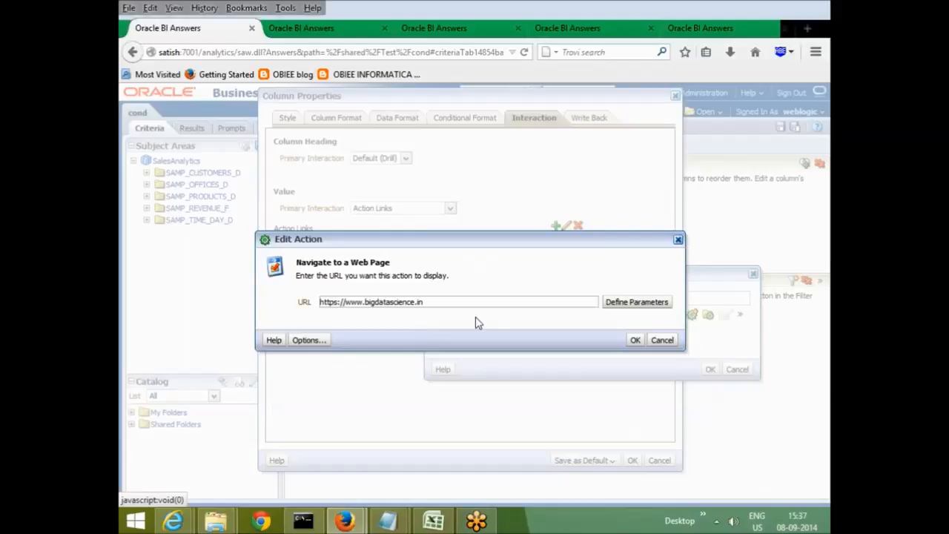
left_click(629, 344)
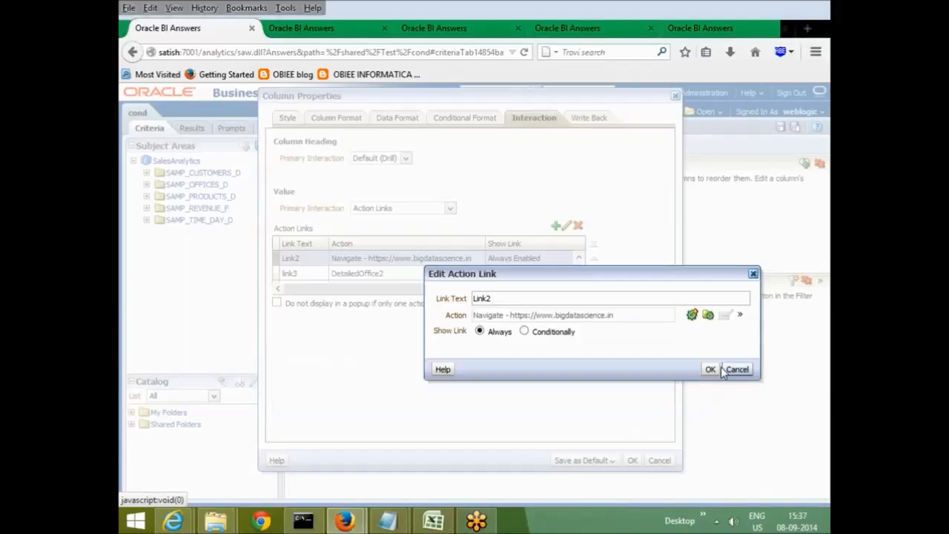
left_click(707, 369)
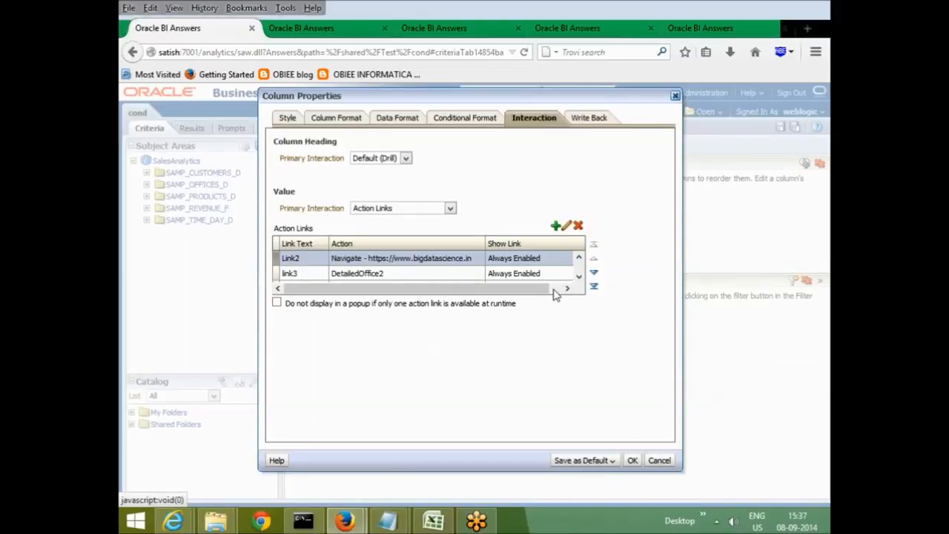
left_click(631, 460)
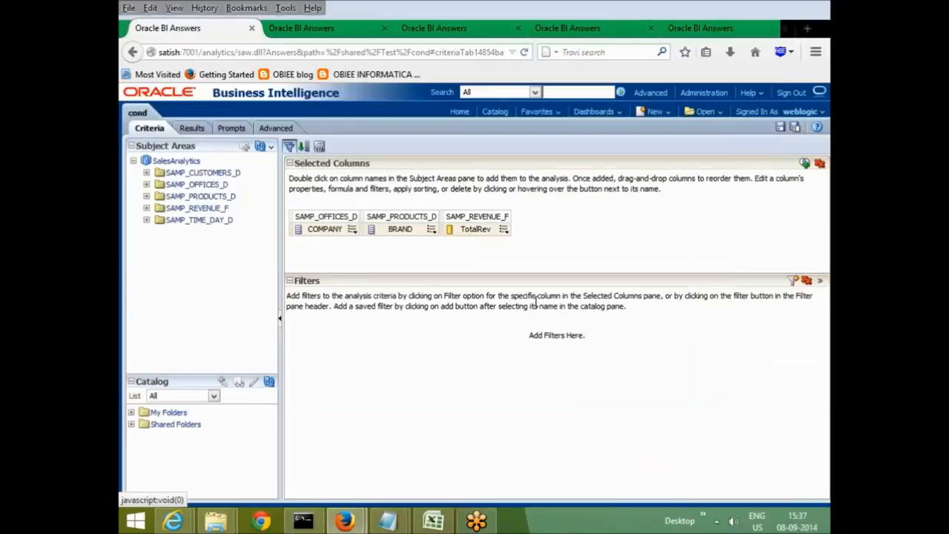
Test Link2 on Stockplus Inc.'s FunPod brand in the results, confirm invoking the action, and close the web page it opens.
left_click(198, 131)
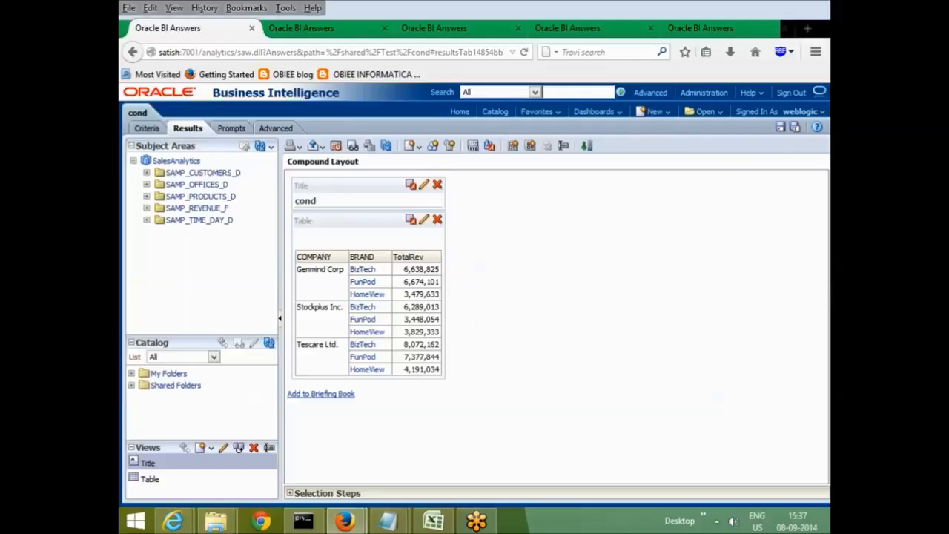
left_click(363, 322)
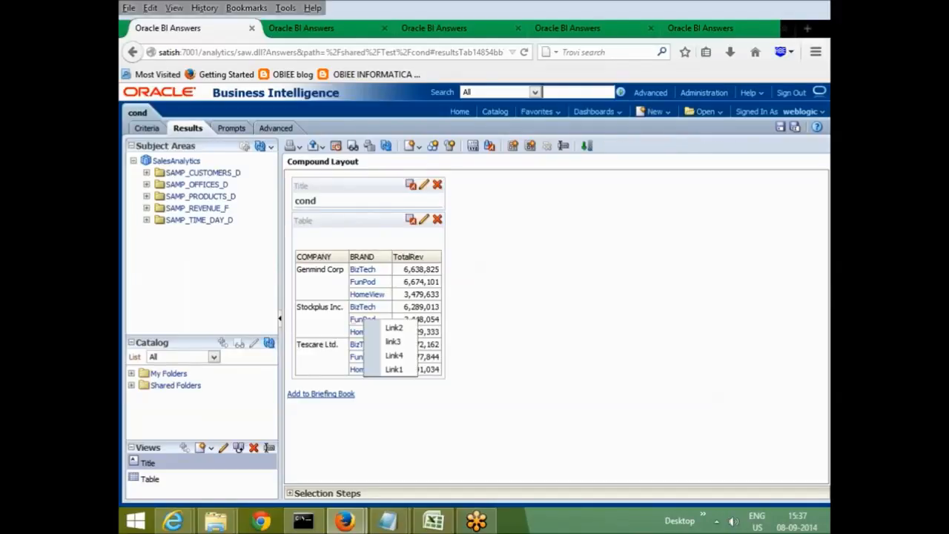
left_click(405, 332)
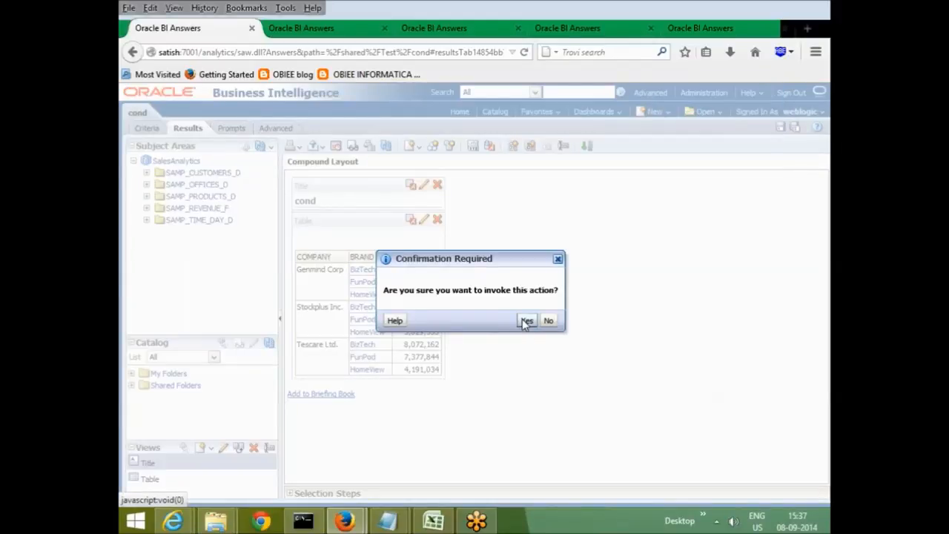
left_click(526, 320)
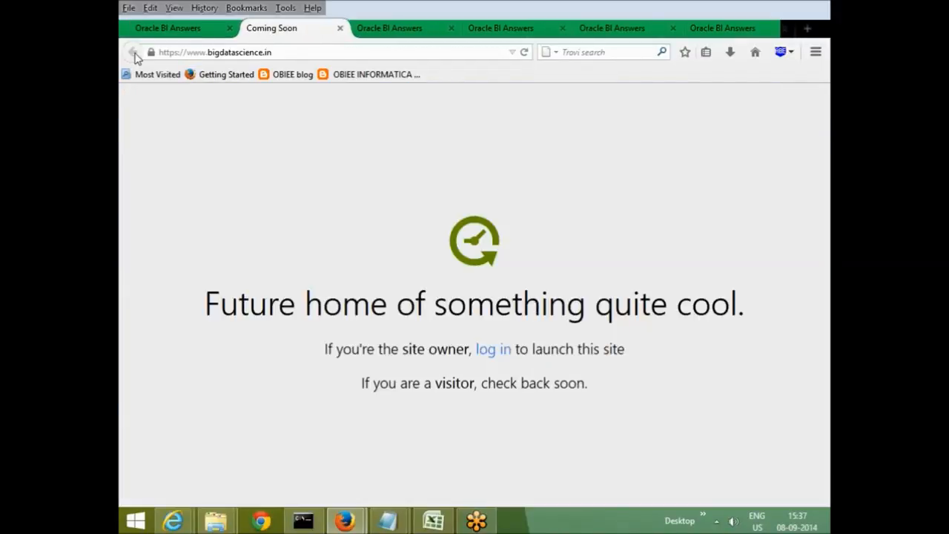
left_click(191, 28)
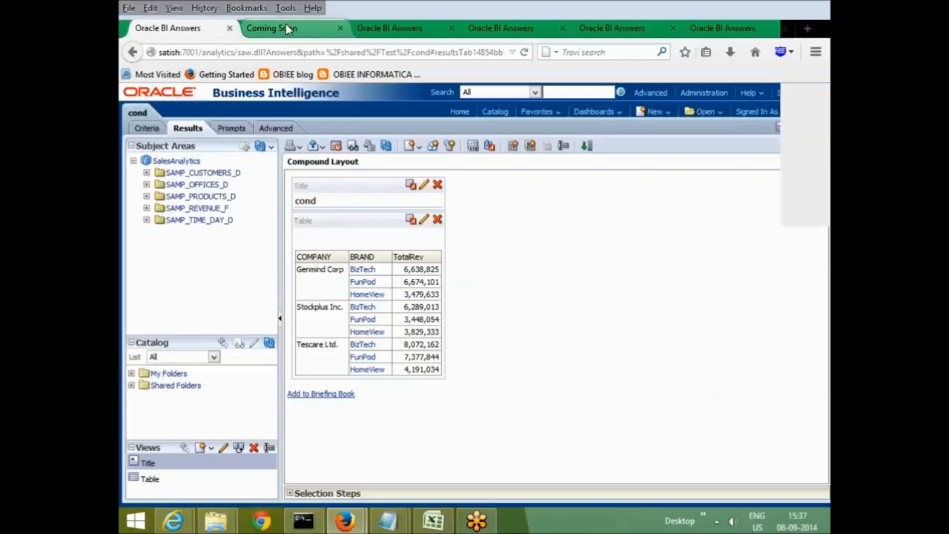
left_click(286, 28)
key("ctrl+w")
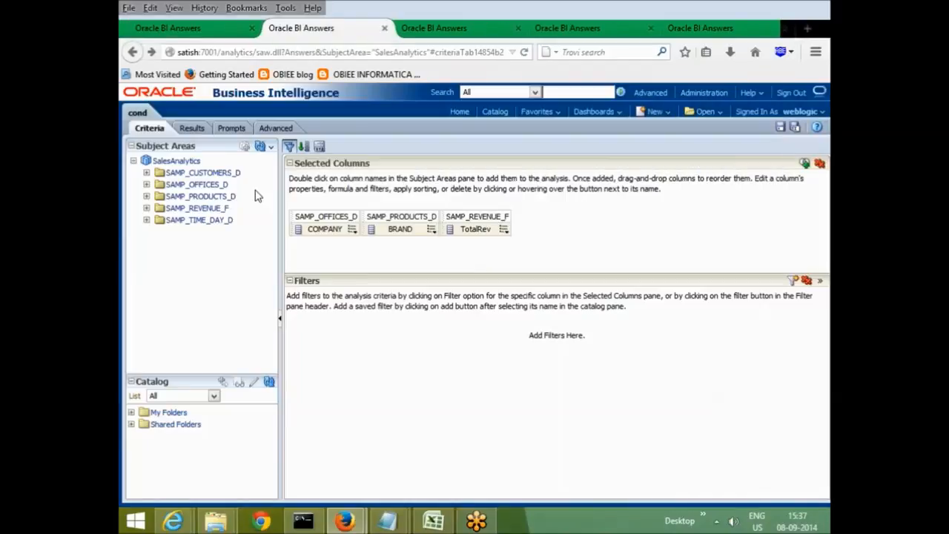
In the second cond analysis's results, follow link3 from Genmind Corp's BizTech brand to the DetailedOffice2 report.
left_click(431, 231)
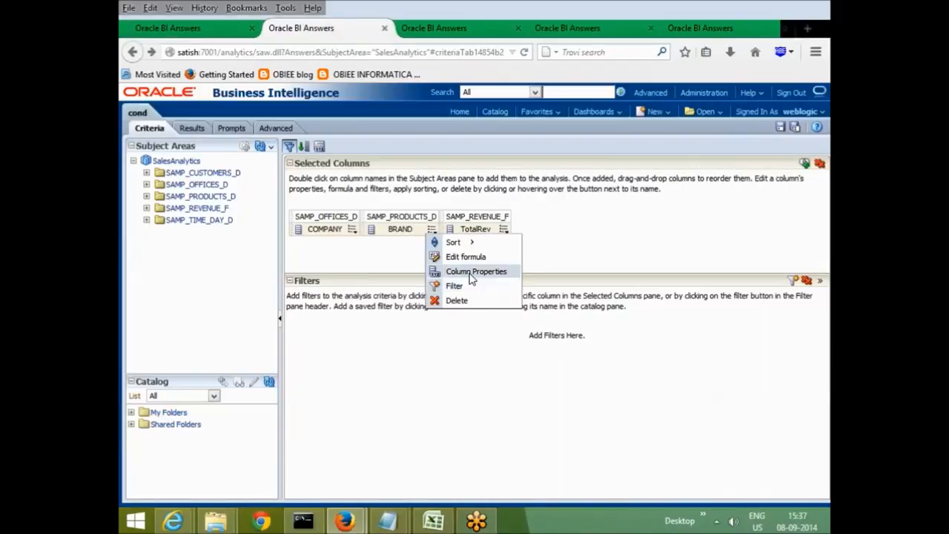
left_click(481, 254)
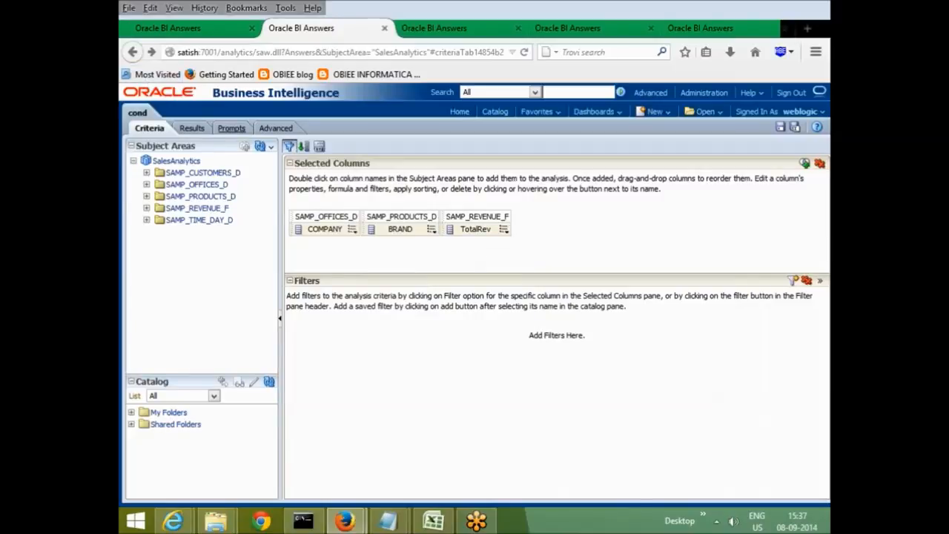
left_click(191, 127)
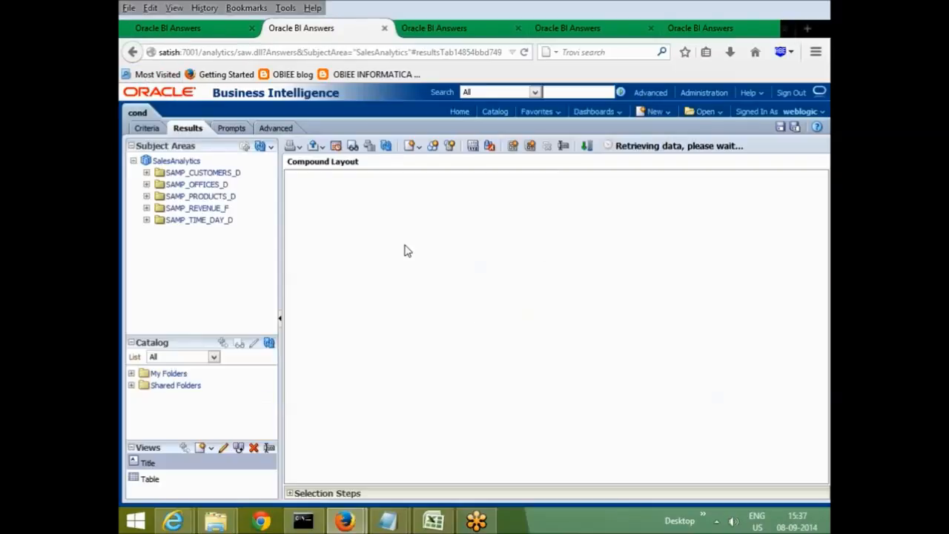
left_click(364, 260)
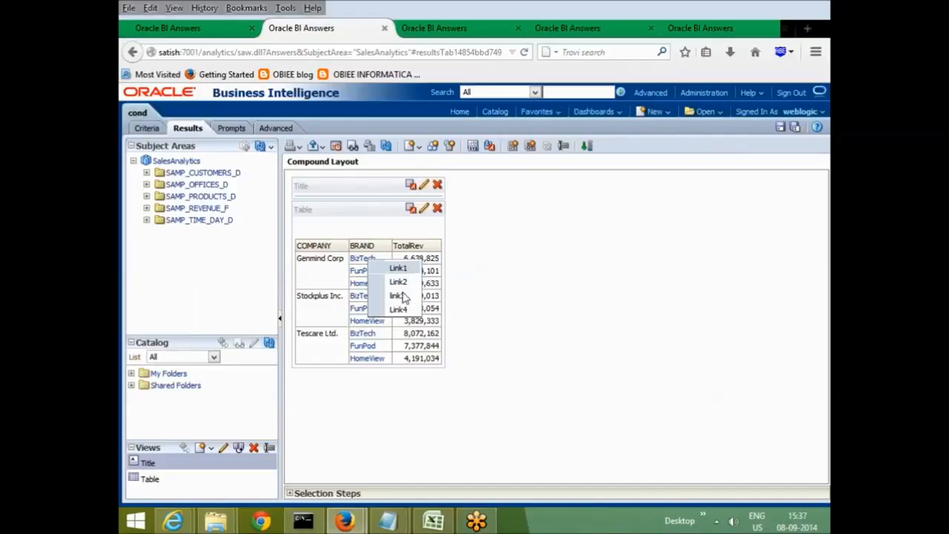
left_click(363, 259)
left_click(393, 295)
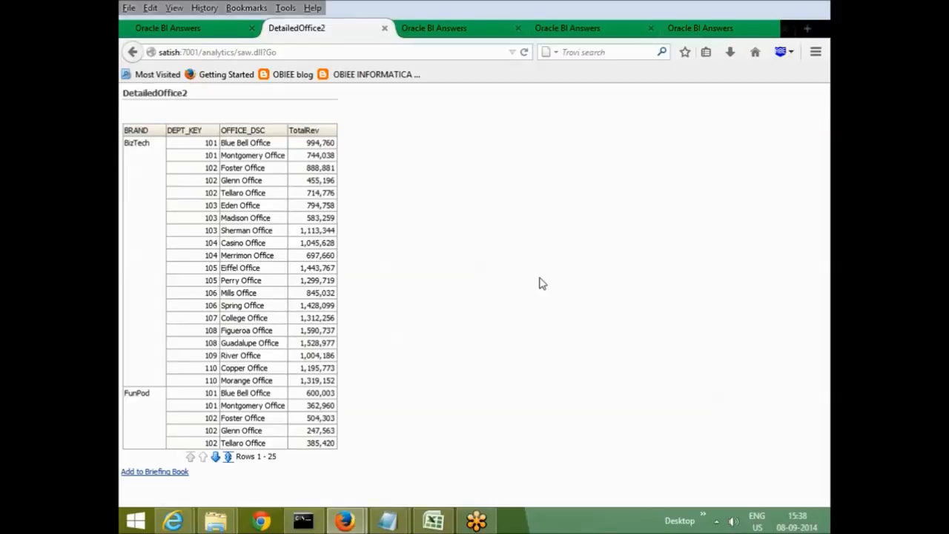
Return from DetailedOffice2 to the cond results and reopen the action links for Genmind Corp's BizTech brand.
left_click(133, 52)
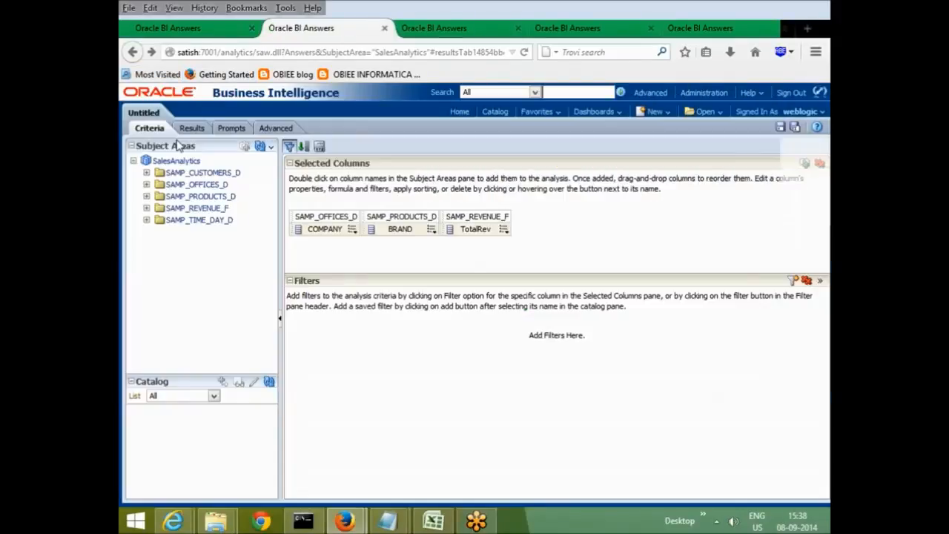
left_click(190, 128)
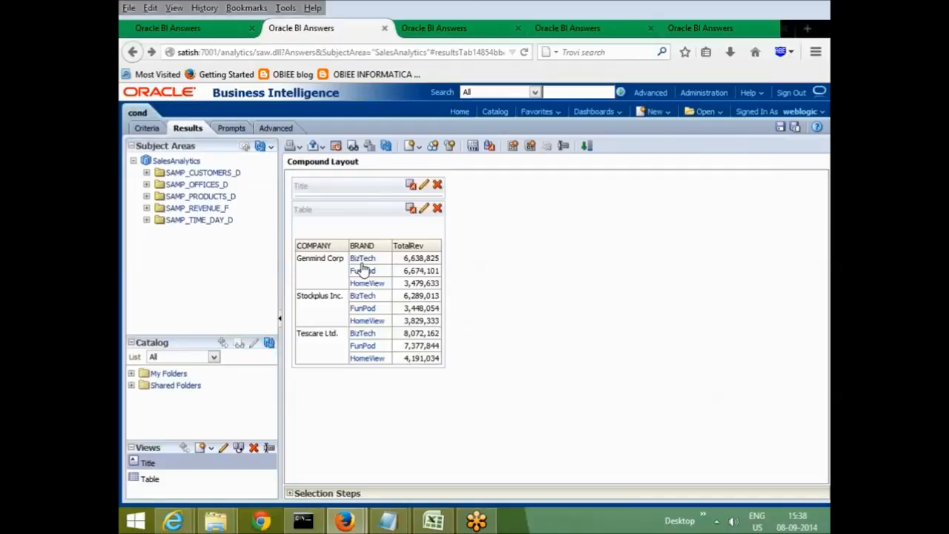
left_click(372, 272)
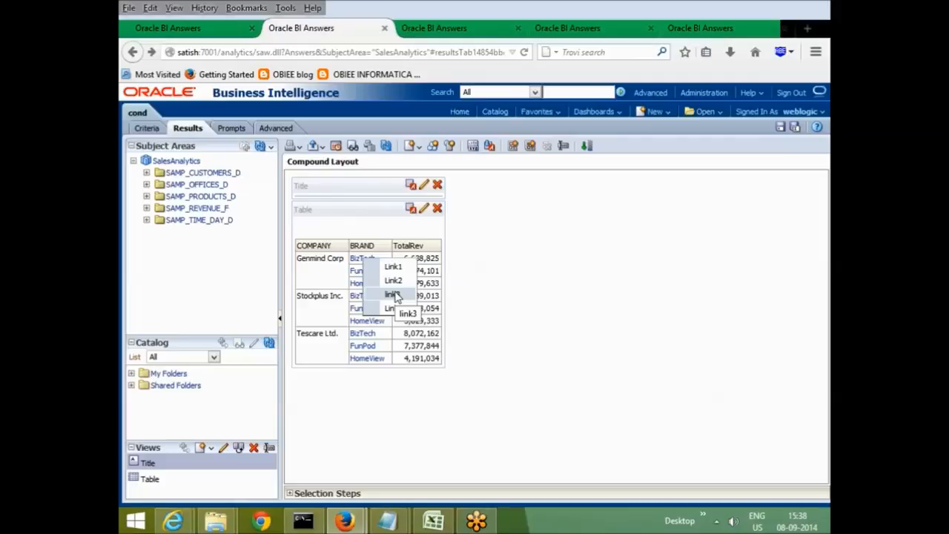
left_click(363, 261)
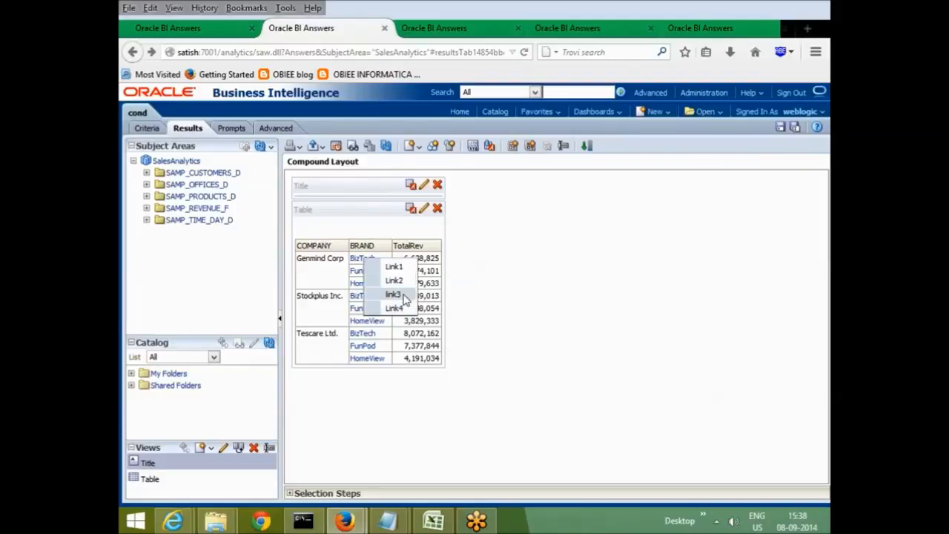
Follow link3 from Genmind Corp's BizTech brand to the DetailedOffice2 report, return to cond, and glance at the DetailedProd1 criteria.
left_click(400, 295)
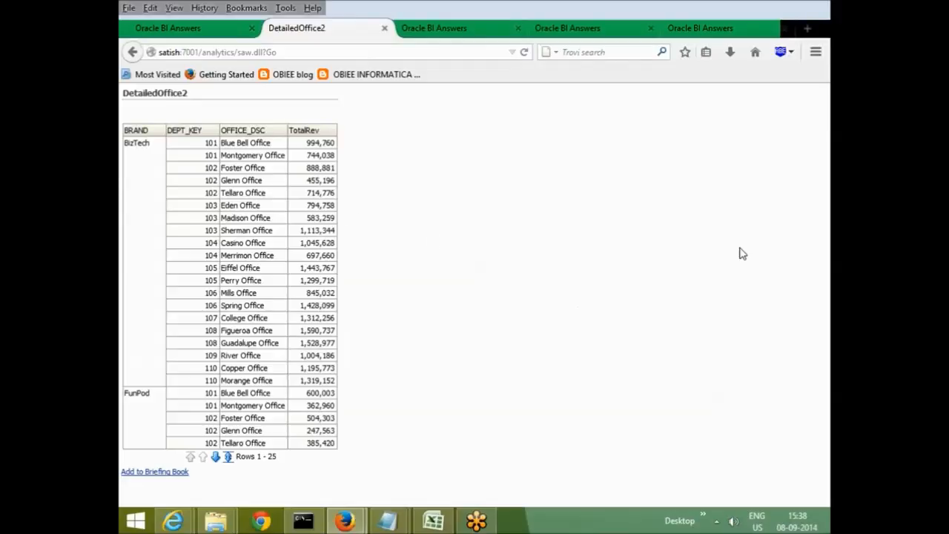
left_click(132, 51)
left_click(445, 28)
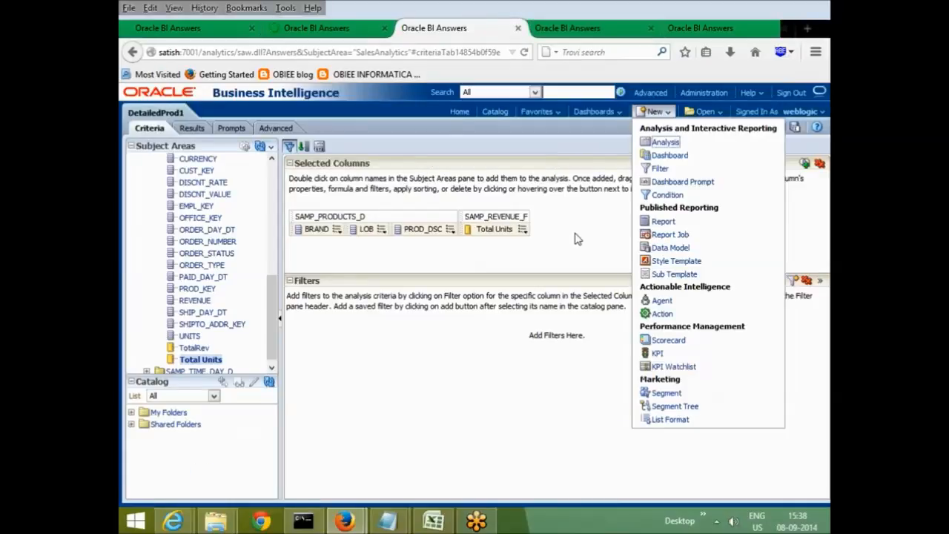
left_click(579, 236)
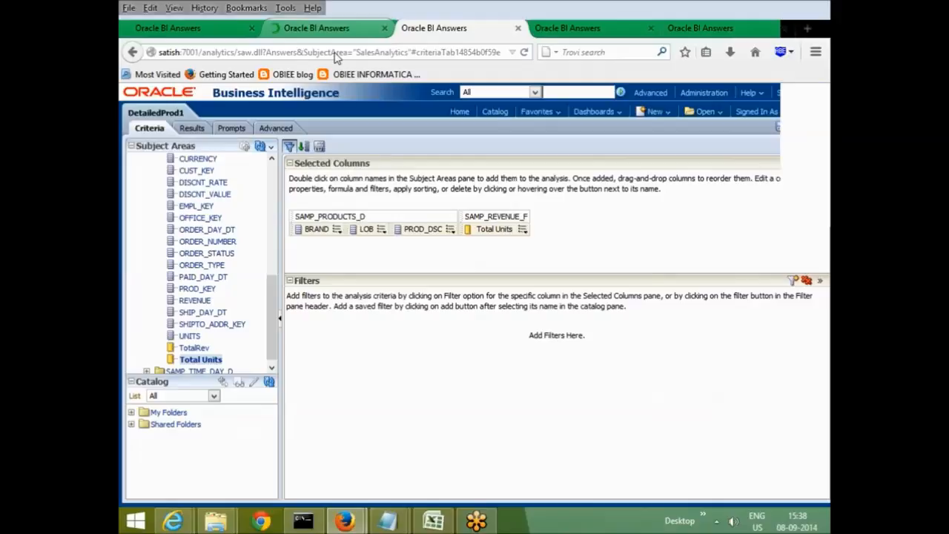
left_click(327, 27)
left_click(133, 53)
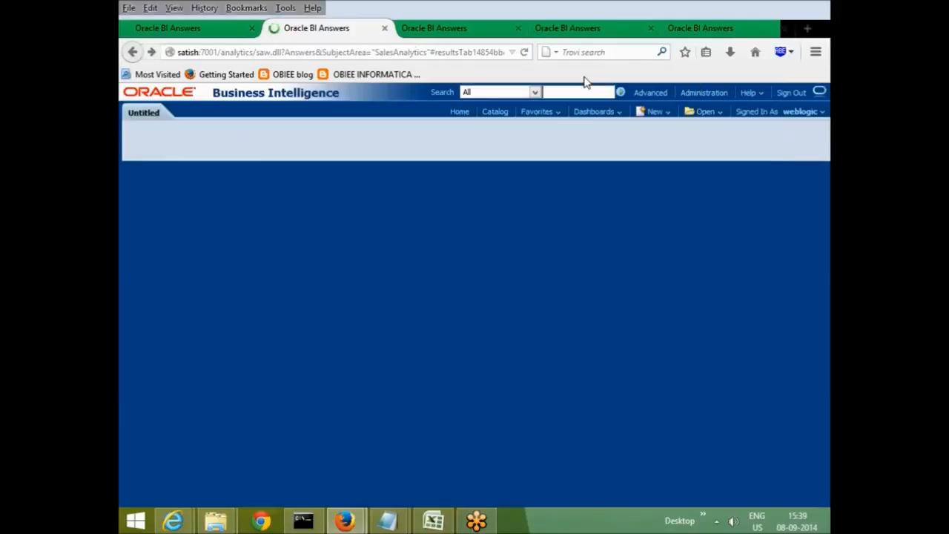
Add an "is prompted" filter on BRAND to the DetailedOffice2 analysis and save it, overwriting the version in the catalog.
left_click(585, 30)
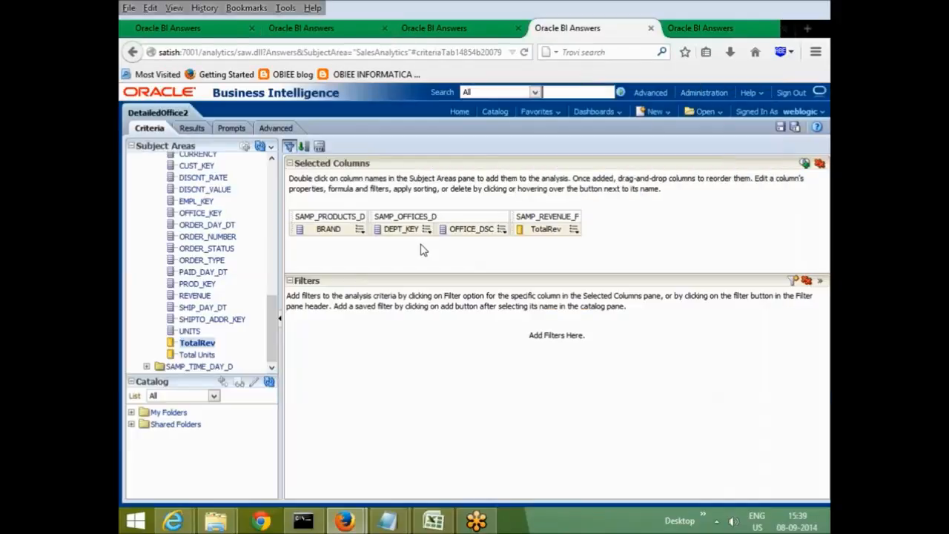
left_click(360, 231)
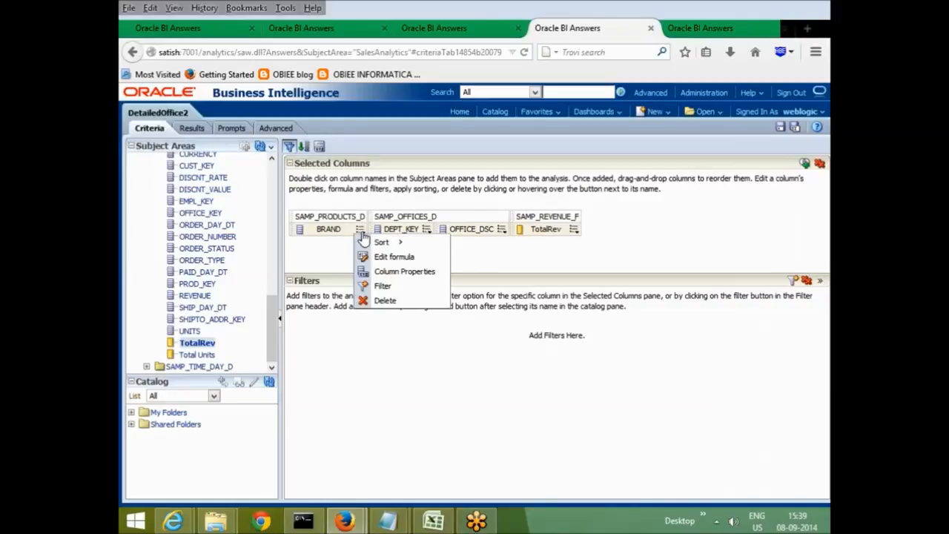
left_click(393, 288)
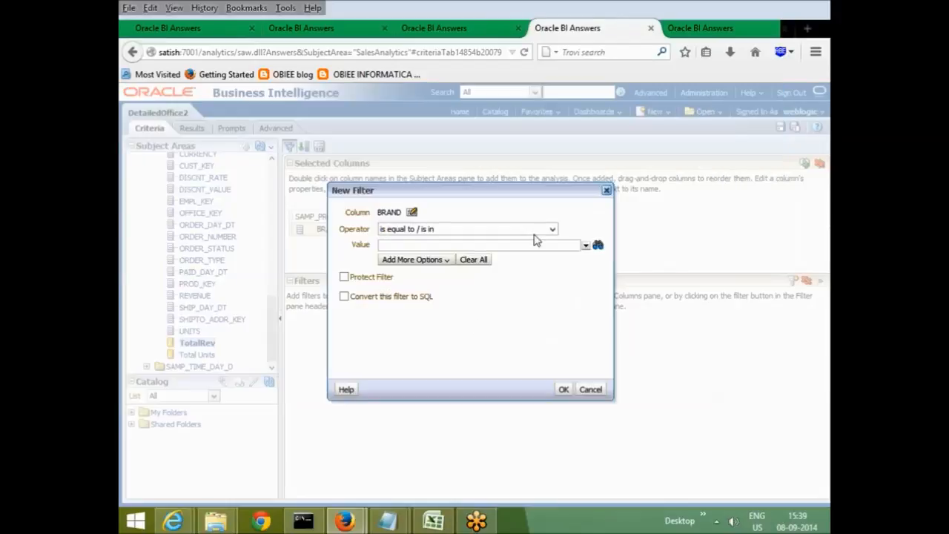
left_click(536, 232)
left_click(461, 438)
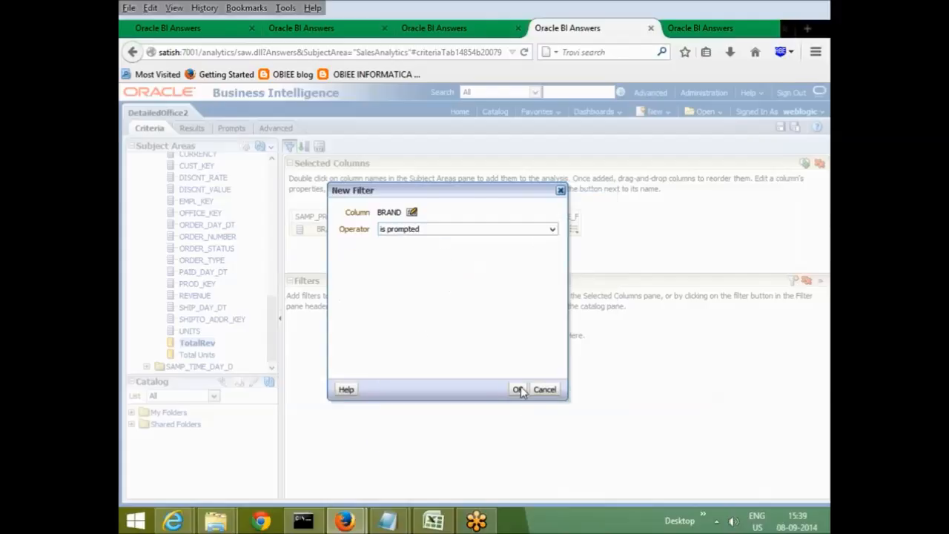
left_click(522, 391)
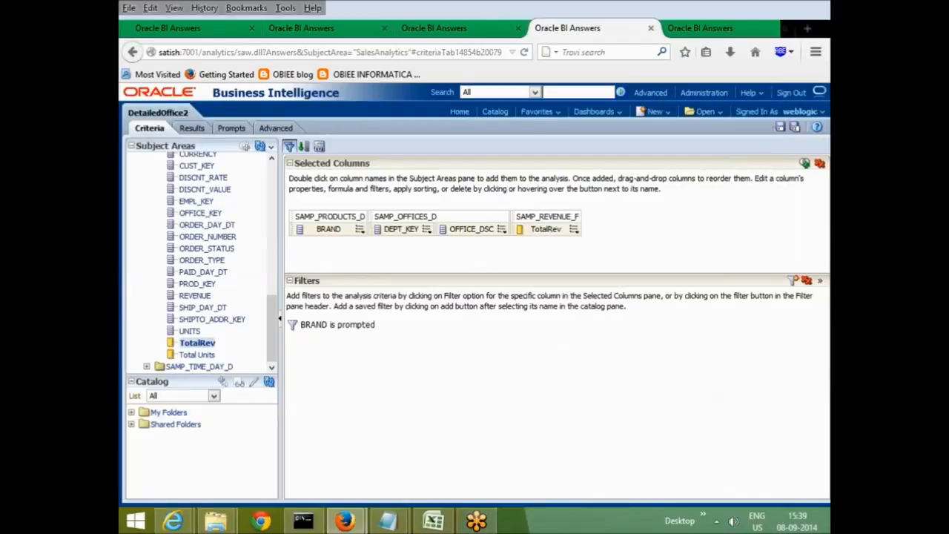
left_click(778, 128)
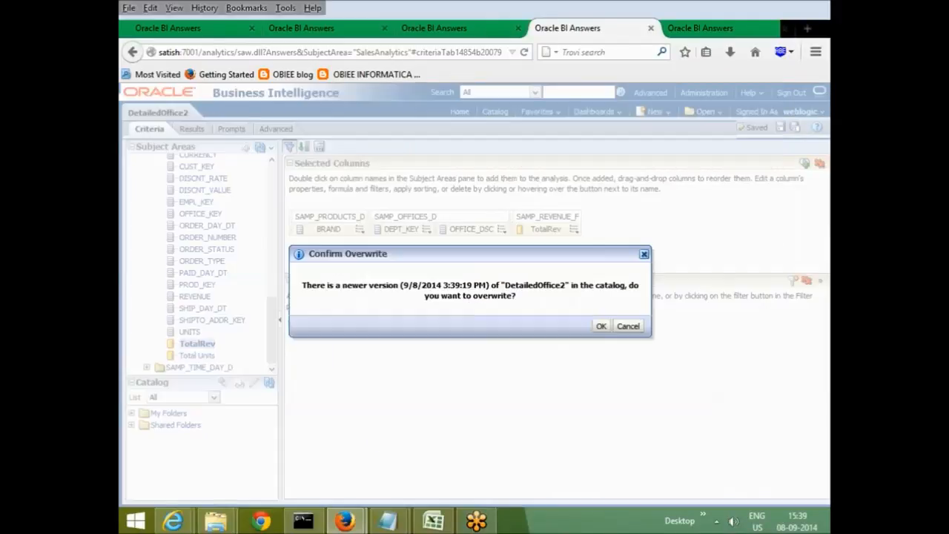
left_click(601, 327)
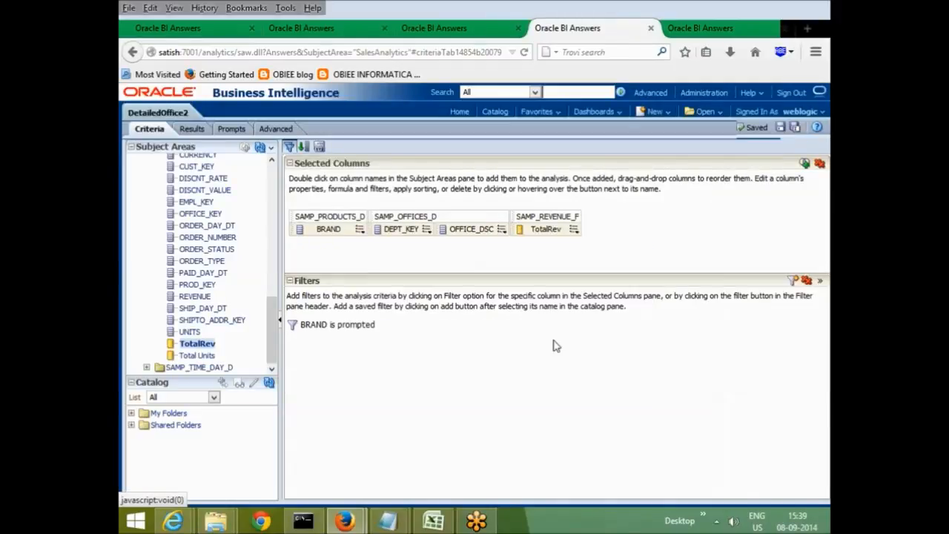
Switch to the first cond analysis and try to save it.
left_click(170, 28)
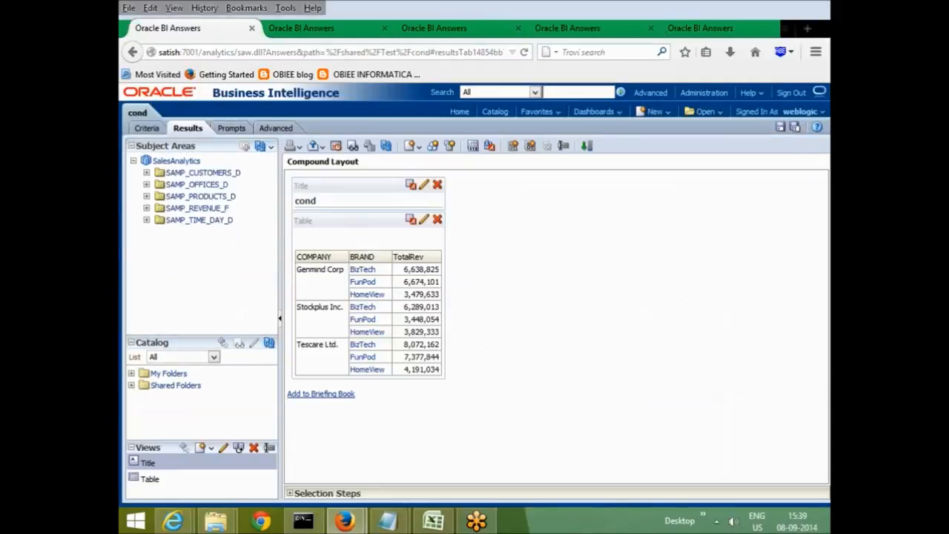
left_click(781, 129)
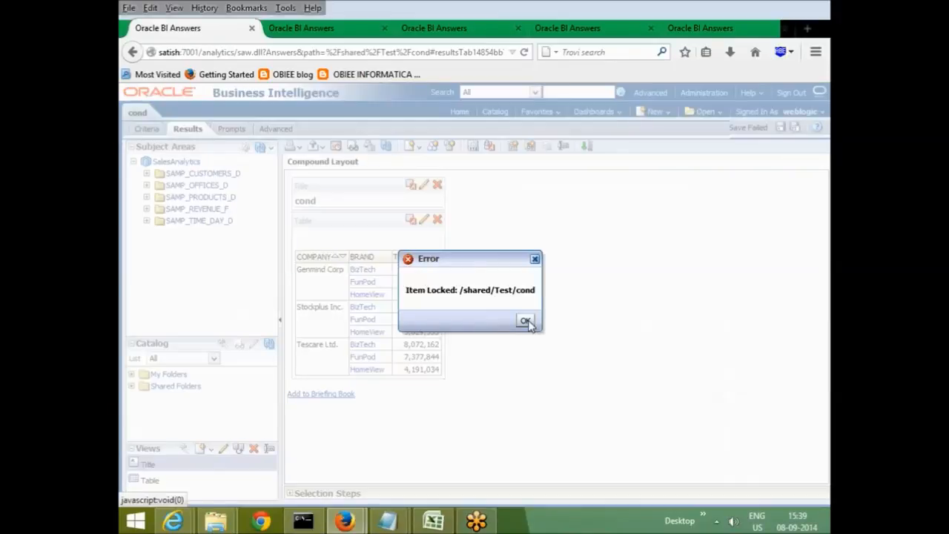
left_click(525, 321)
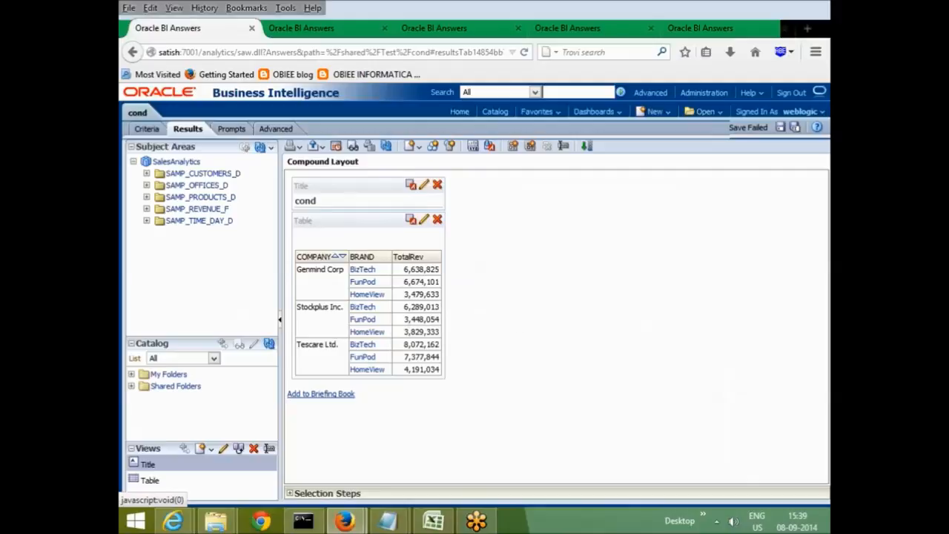
In the first cond analysis's results, follow link3 from Genmind Corp's BizTech brand to DetailedOffice2 and return to cond.
left_click(366, 273)
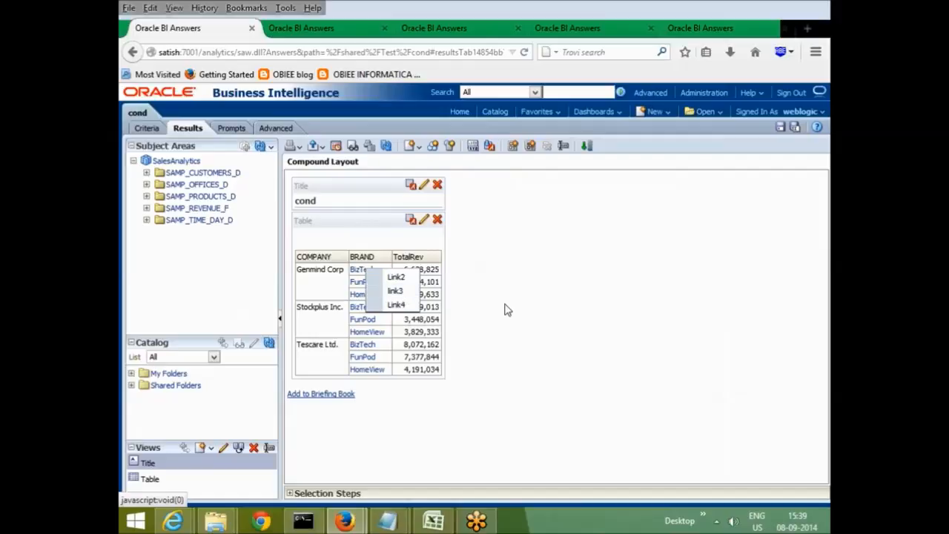
left_click(404, 292)
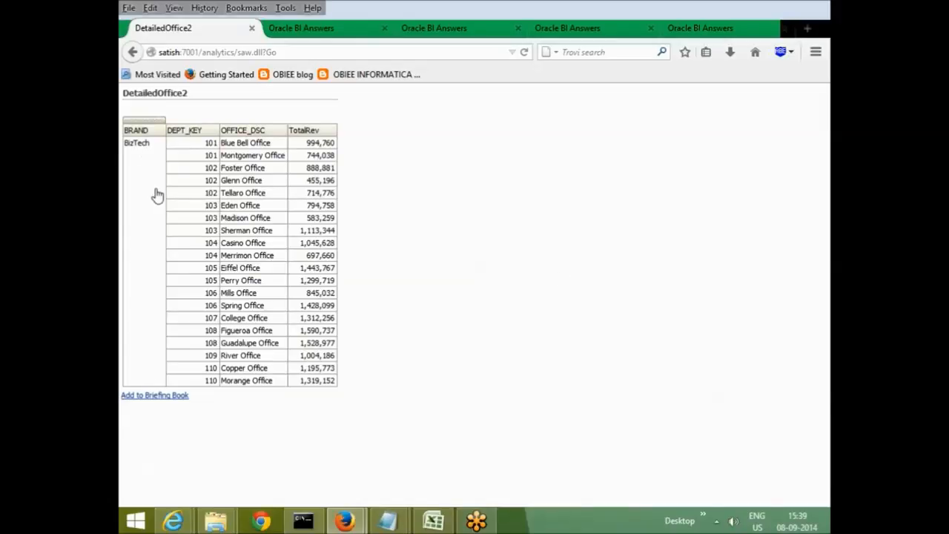
left_click(132, 52)
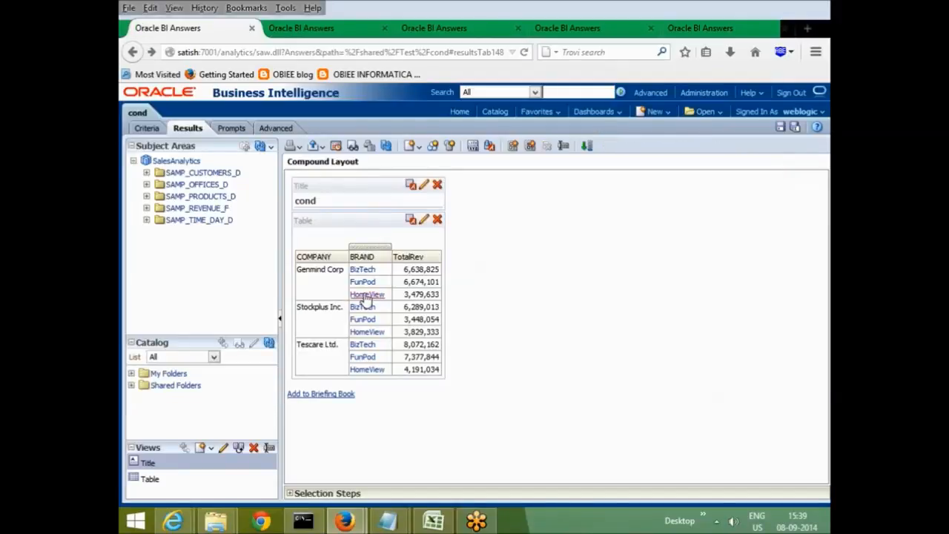
Navigate from Genmind Corp's HomeView brand through its action links to DetailedOffice2, confirming leaving the page, and return to cond.
left_click(366, 296)
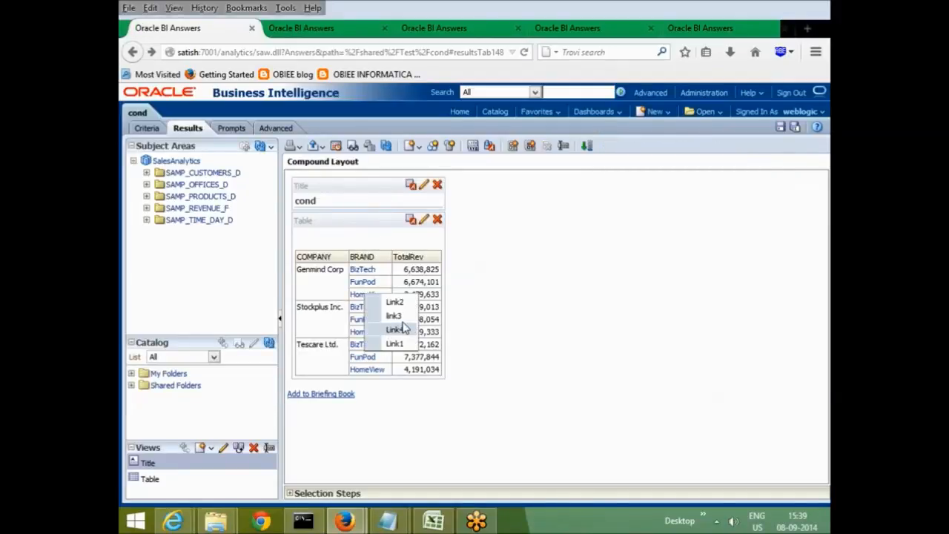
left_click(404, 329)
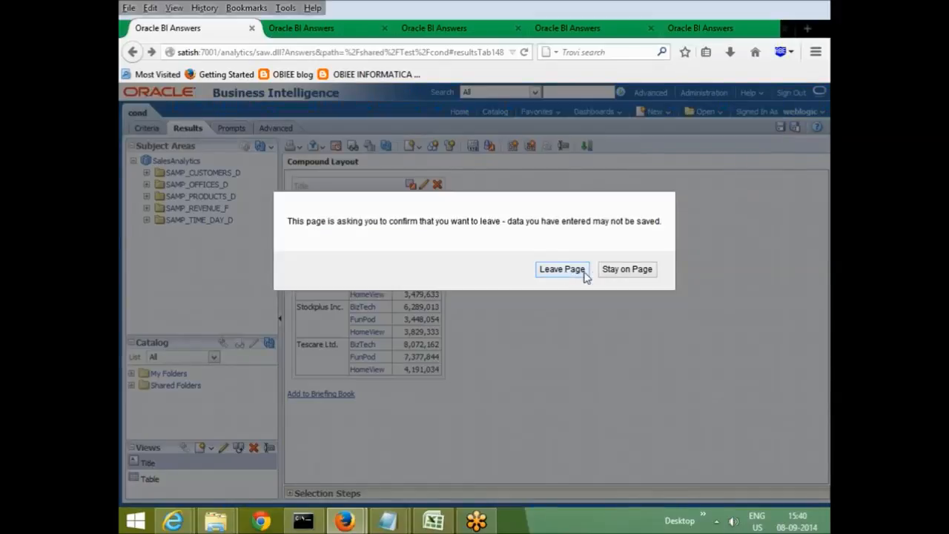
left_click(575, 273)
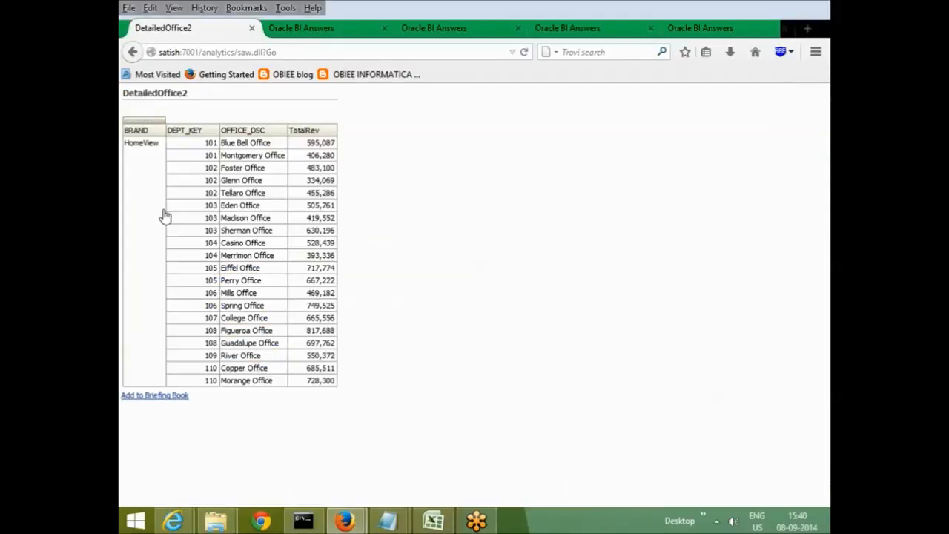
left_click(133, 52)
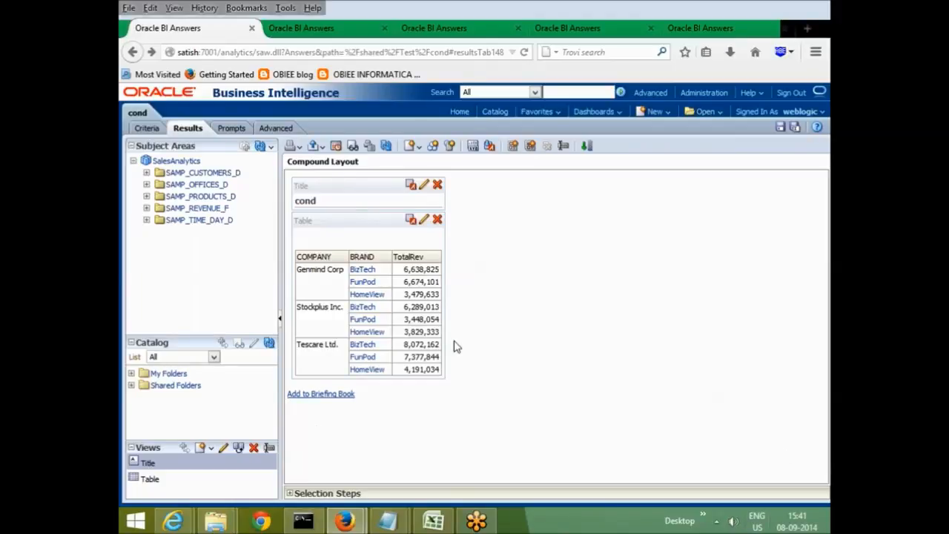
In the BRAND column properties of the cond criteria, set the value's primary interaction to Send Master-Detail Events.
left_click(147, 127)
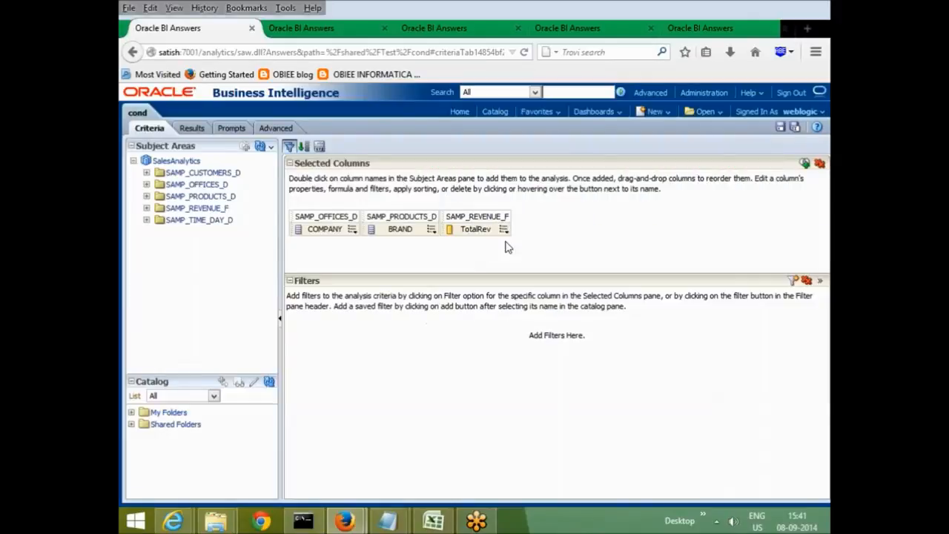
left_click(434, 229)
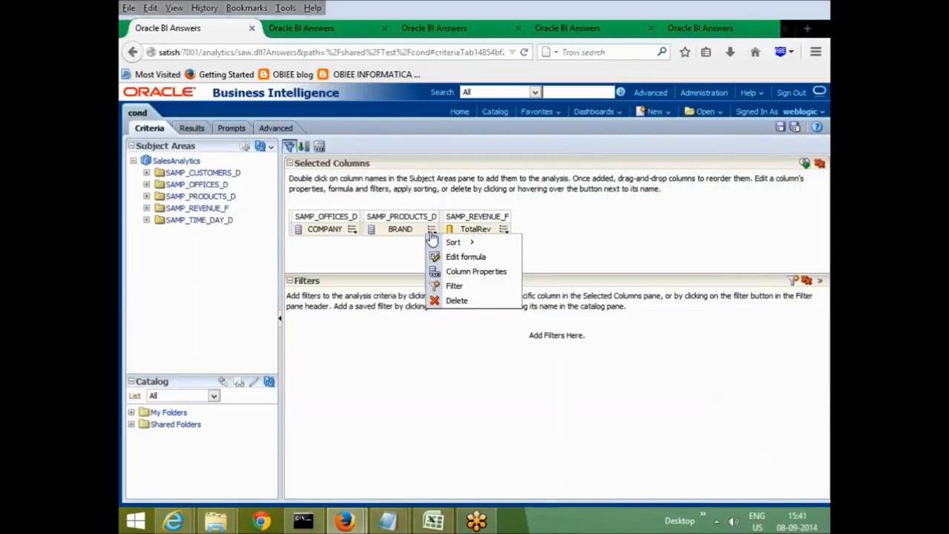
left_click(469, 278)
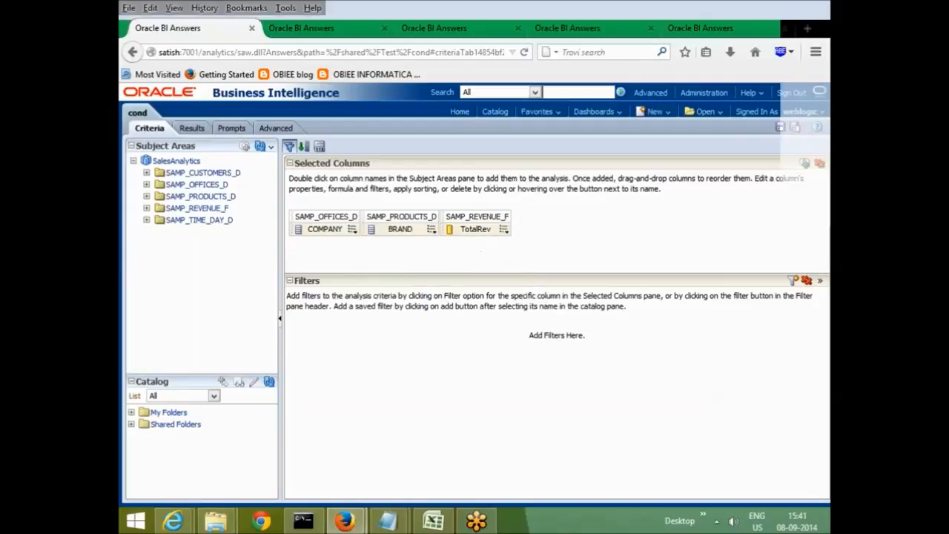
left_click(533, 119)
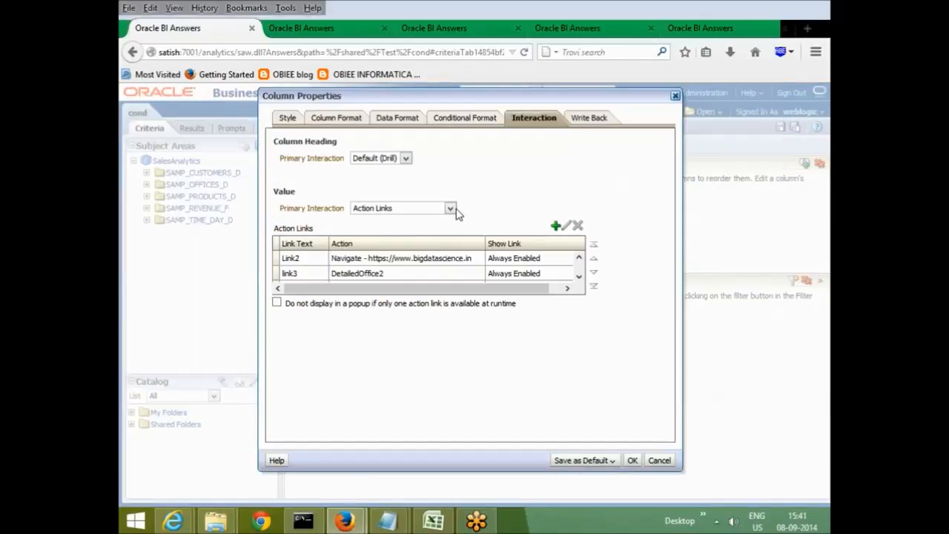
left_click(450, 208)
left_click(419, 264)
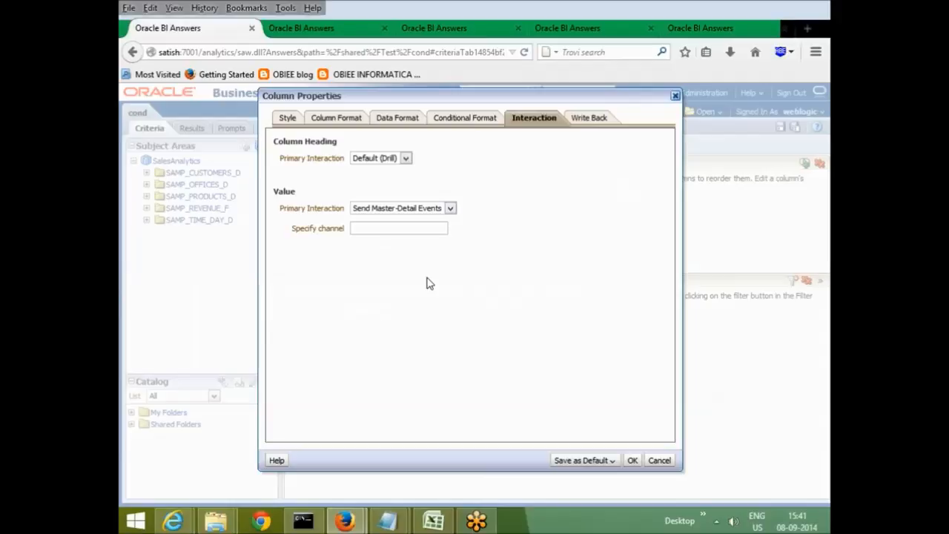
Specify MyEvent as the master-detail event channel for BRAND and apply the column properties.
left_click(414, 229)
type("Ma")
key("BackSpace")
key("BackSpace")
type("MyEvent")
left_click(632, 462)
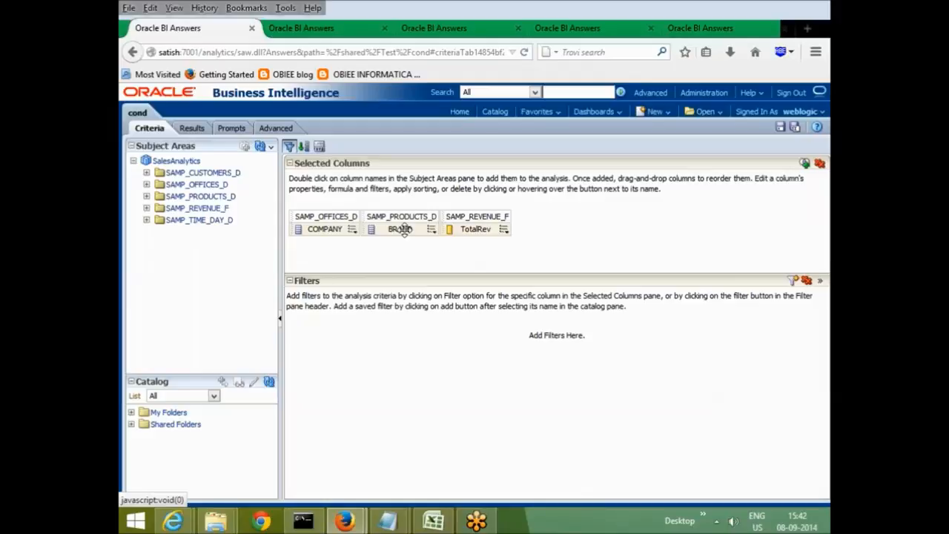
Review the interaction channel and Write Back settings in BRAND's column properties, close them without changes, and display the cond results.
left_click(431, 229)
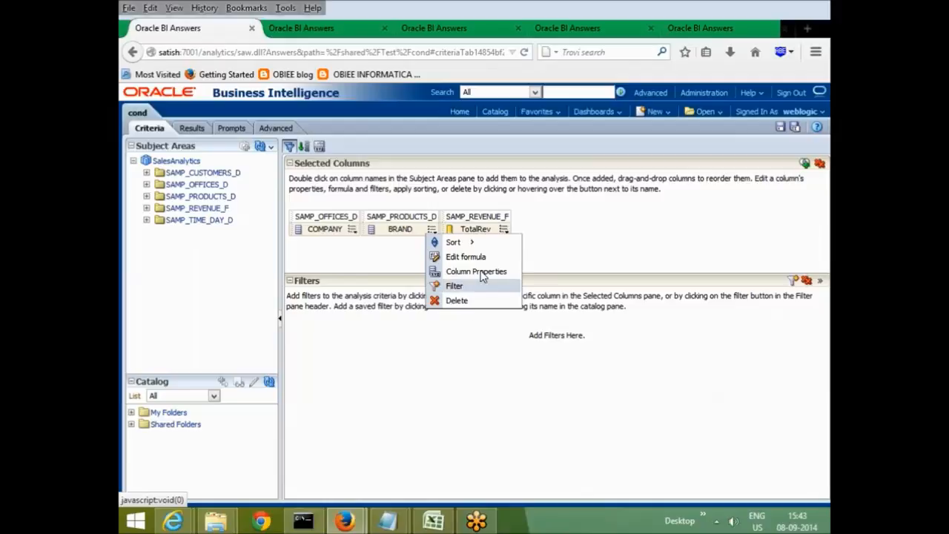
left_click(476, 271)
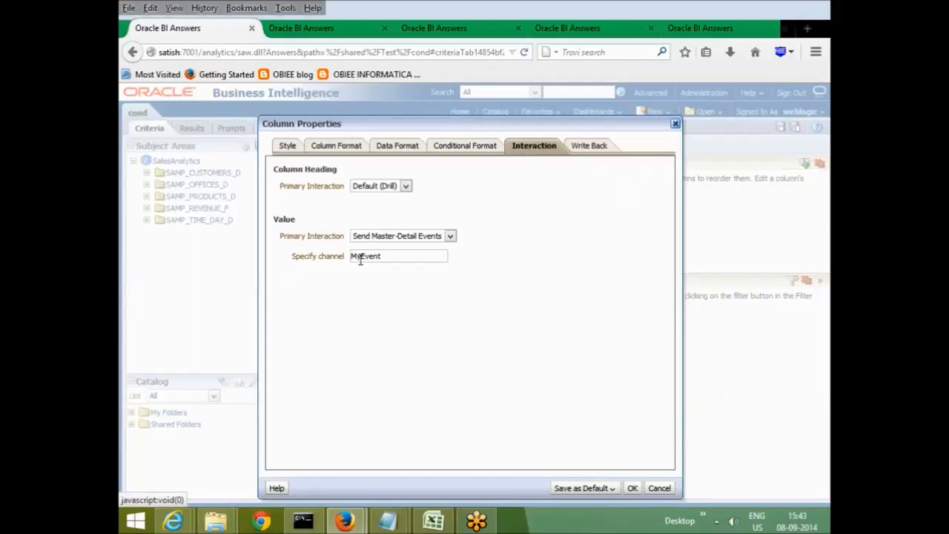
left_click_drag(407, 259, 242, 271)
left_click(583, 149)
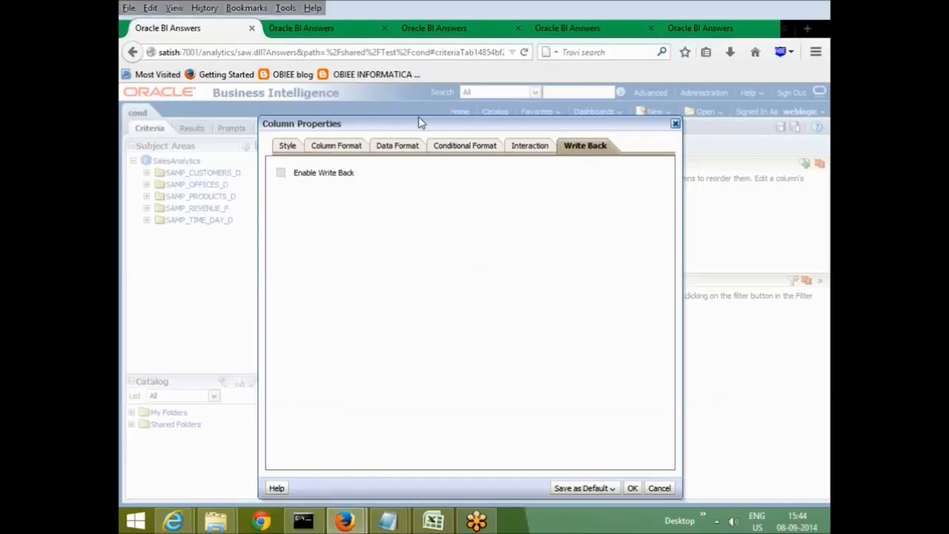
left_click(675, 125)
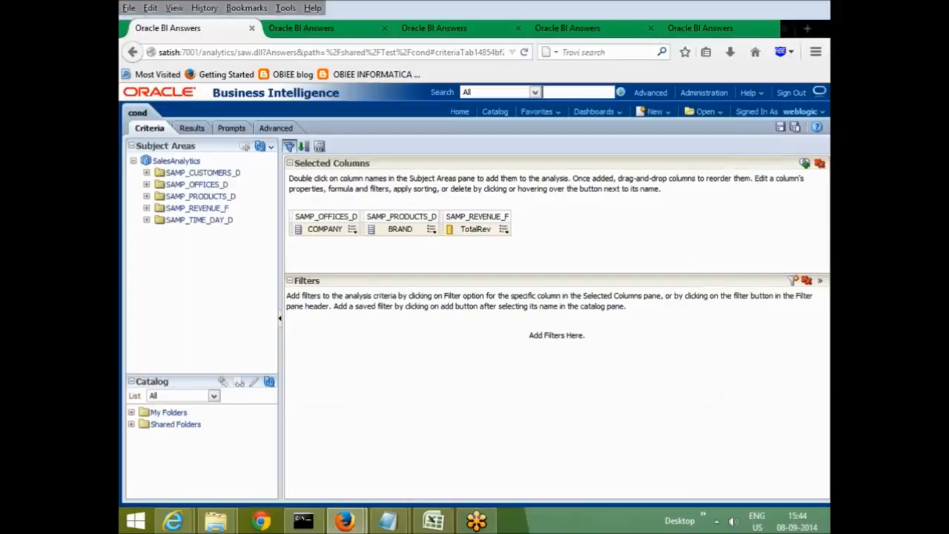
left_click(191, 127)
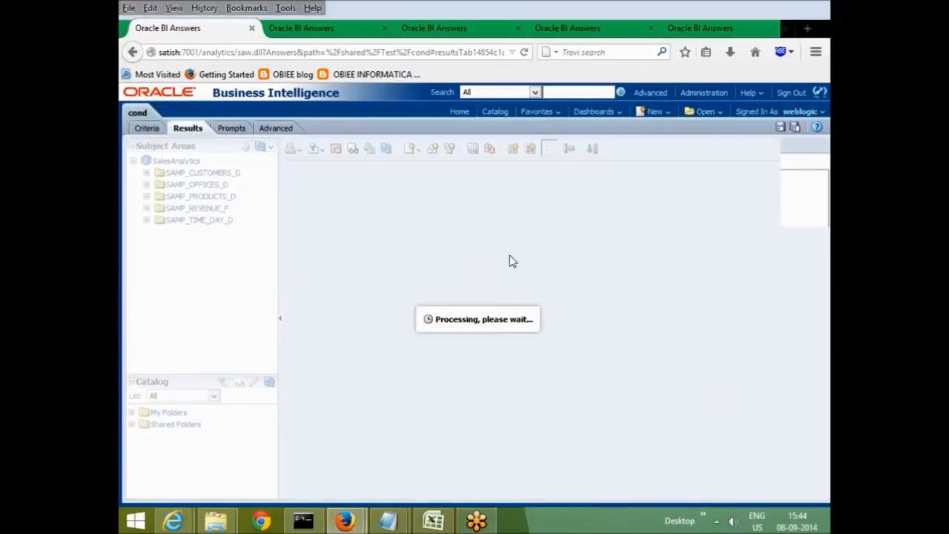